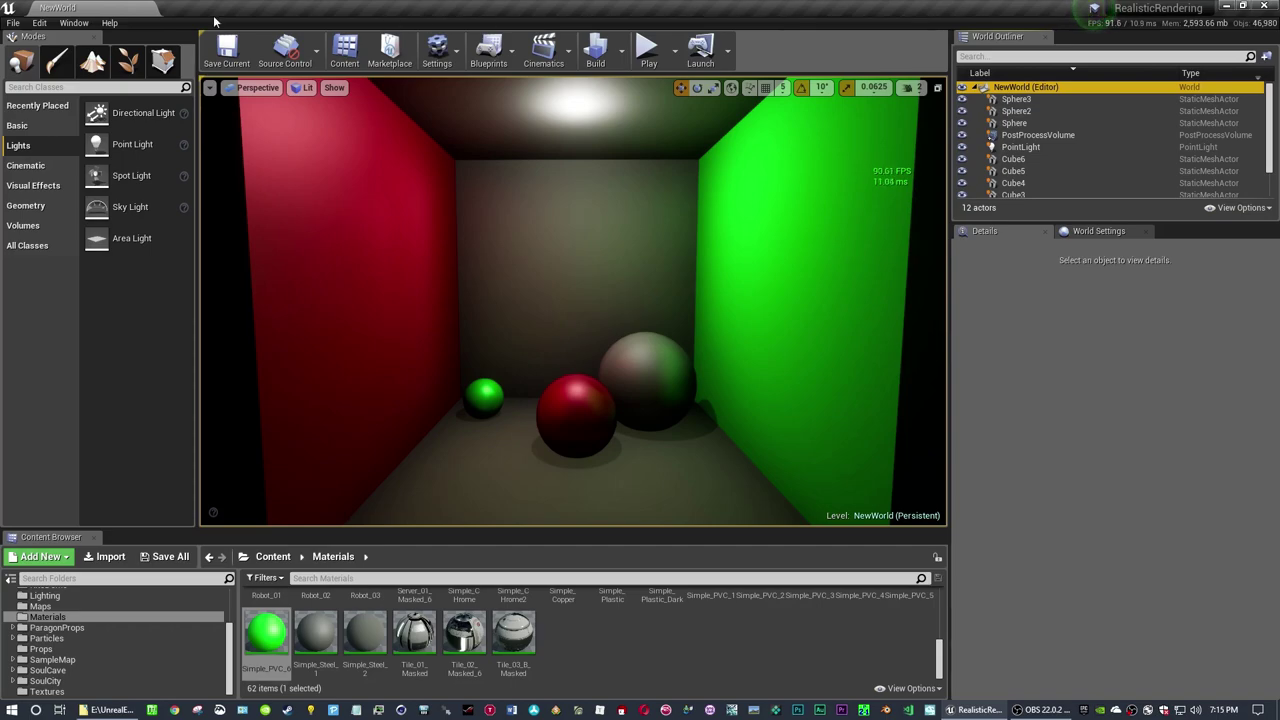
Examine the editor's version and GameWorks branch in the About Unreal Editor dialog, closing it when done.
left_click(109, 22)
left_click(172, 265)
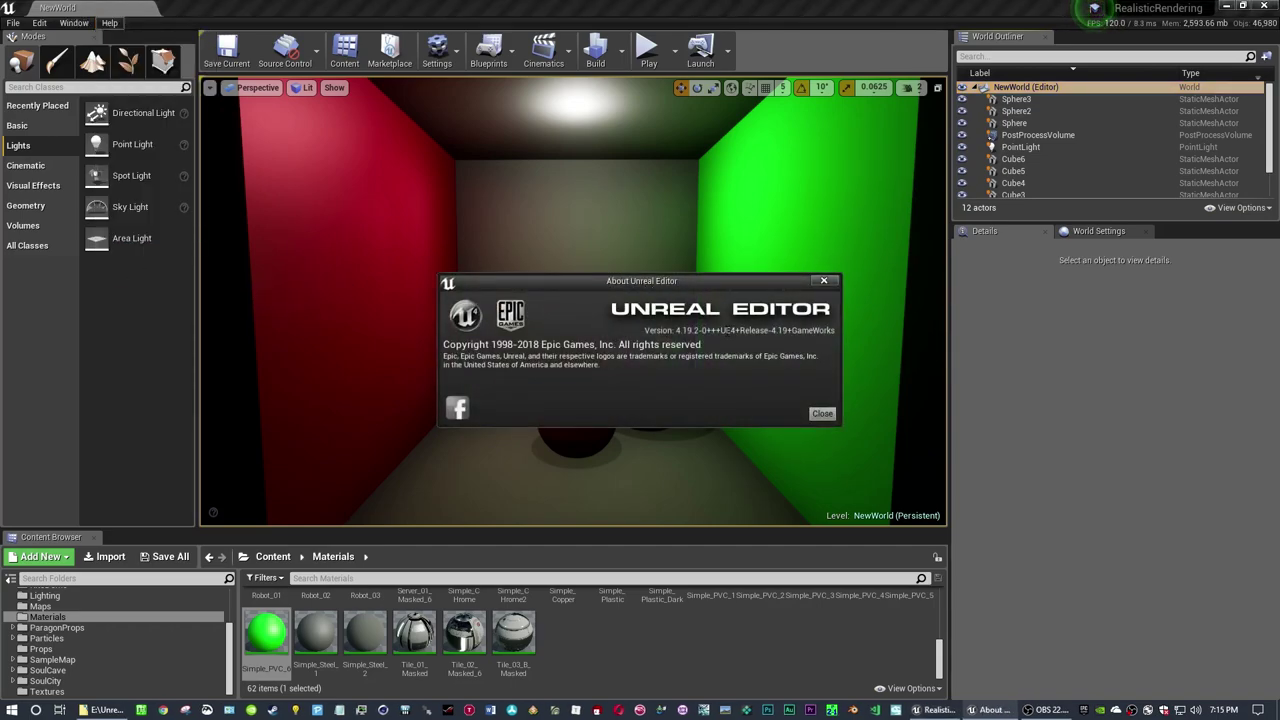
left_click_drag(722, 331, 834, 332)
left_click(834, 332)
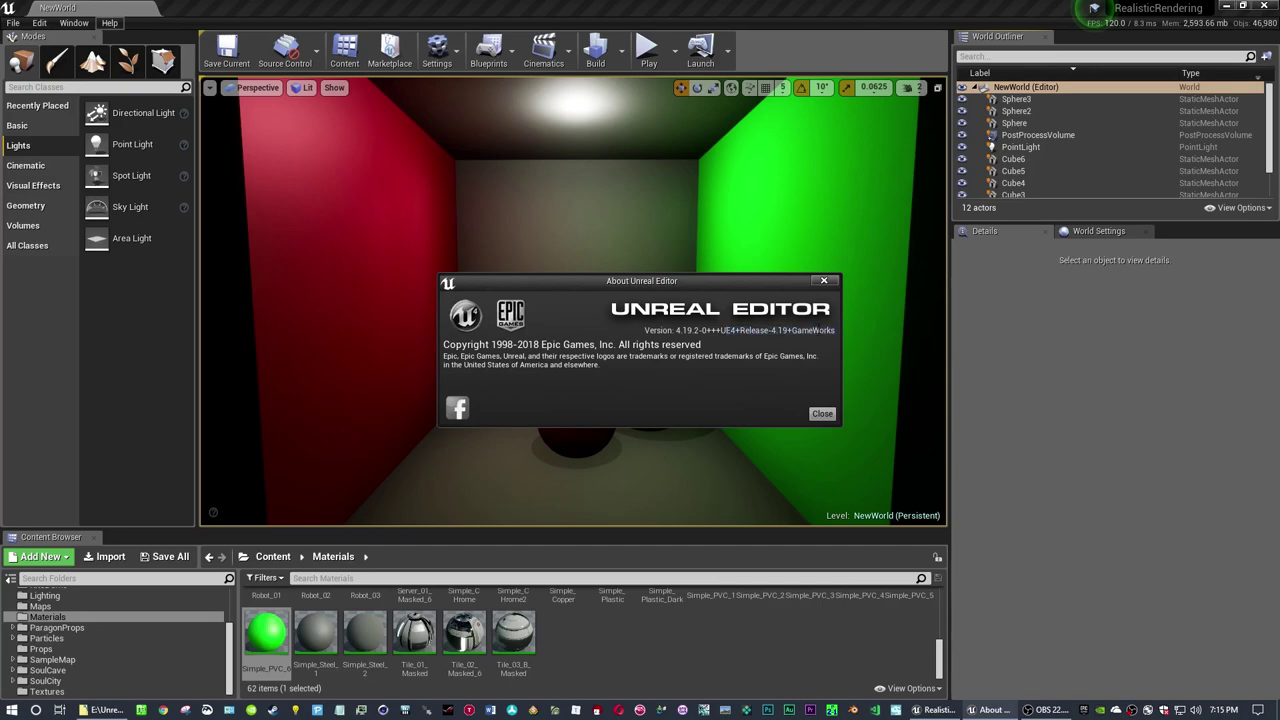
left_click(825, 280)
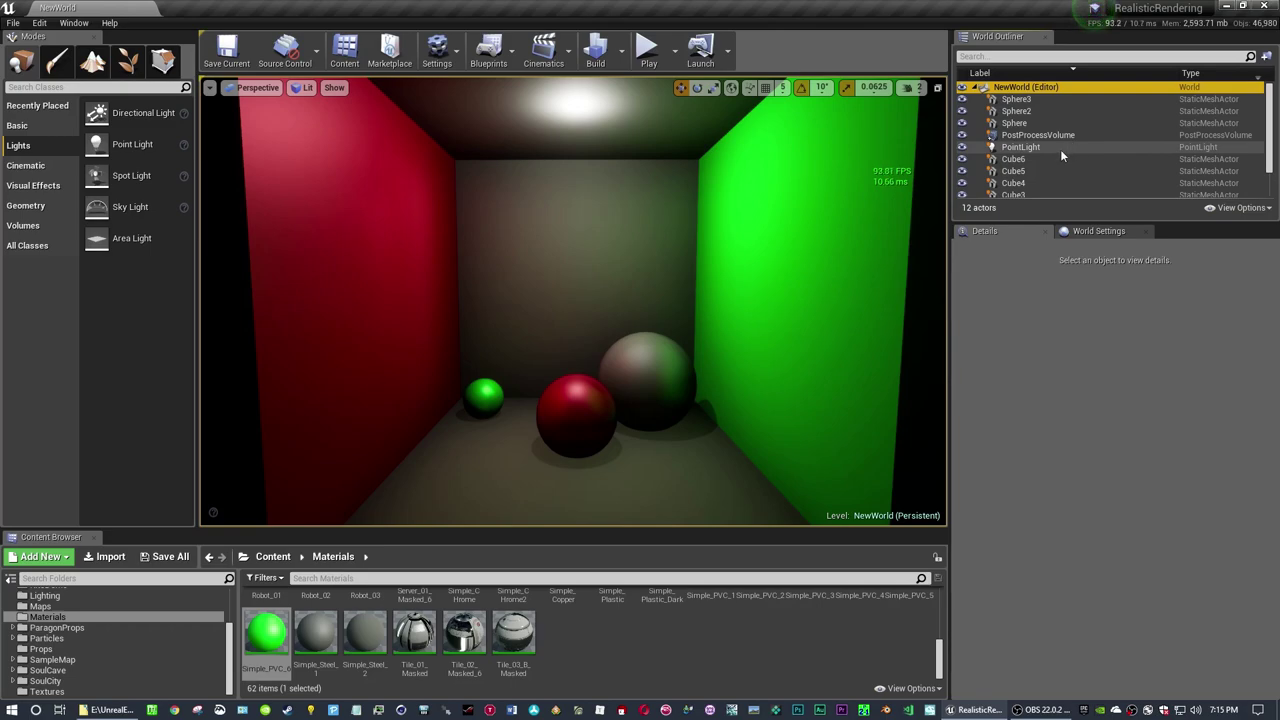
Disable VXGI diffuse tracing and VXGI specular tracing on the PostProcessVolume.
scroll(1060, 149, "down", 1)
scroll(1060, 146, "up", 1)
left_click(1032, 135)
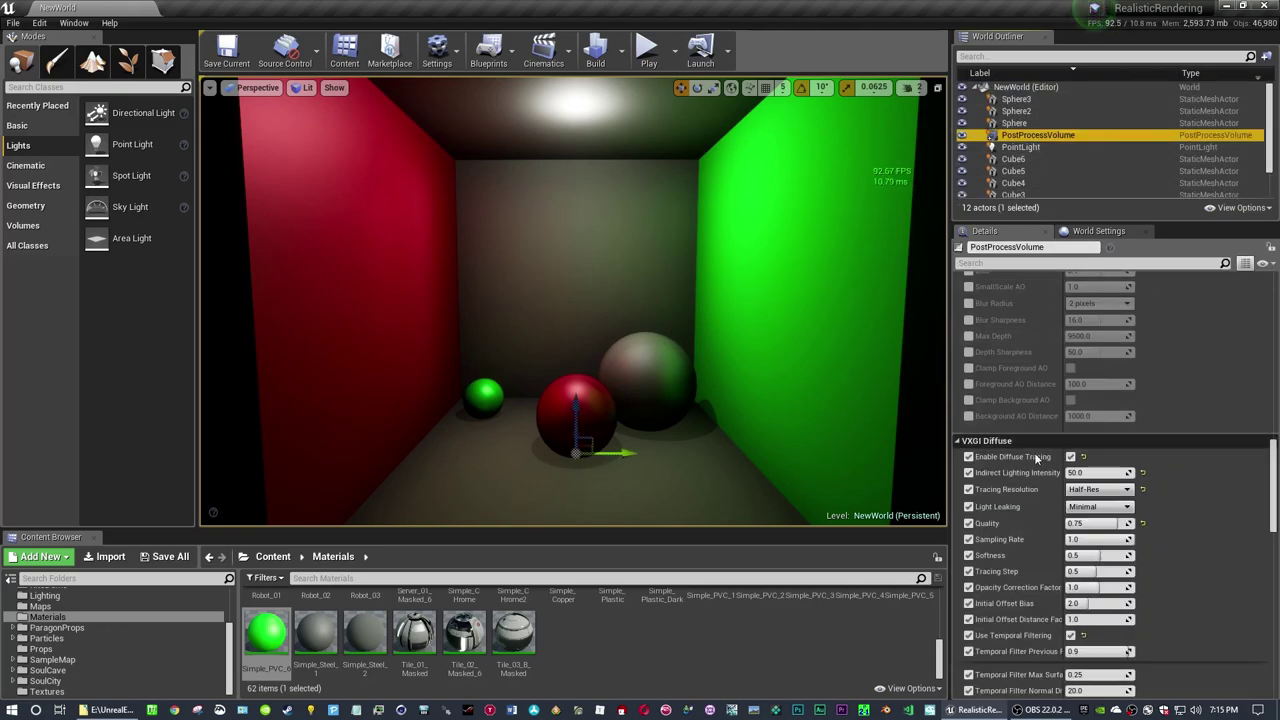
scroll(1026, 453, "down", 3)
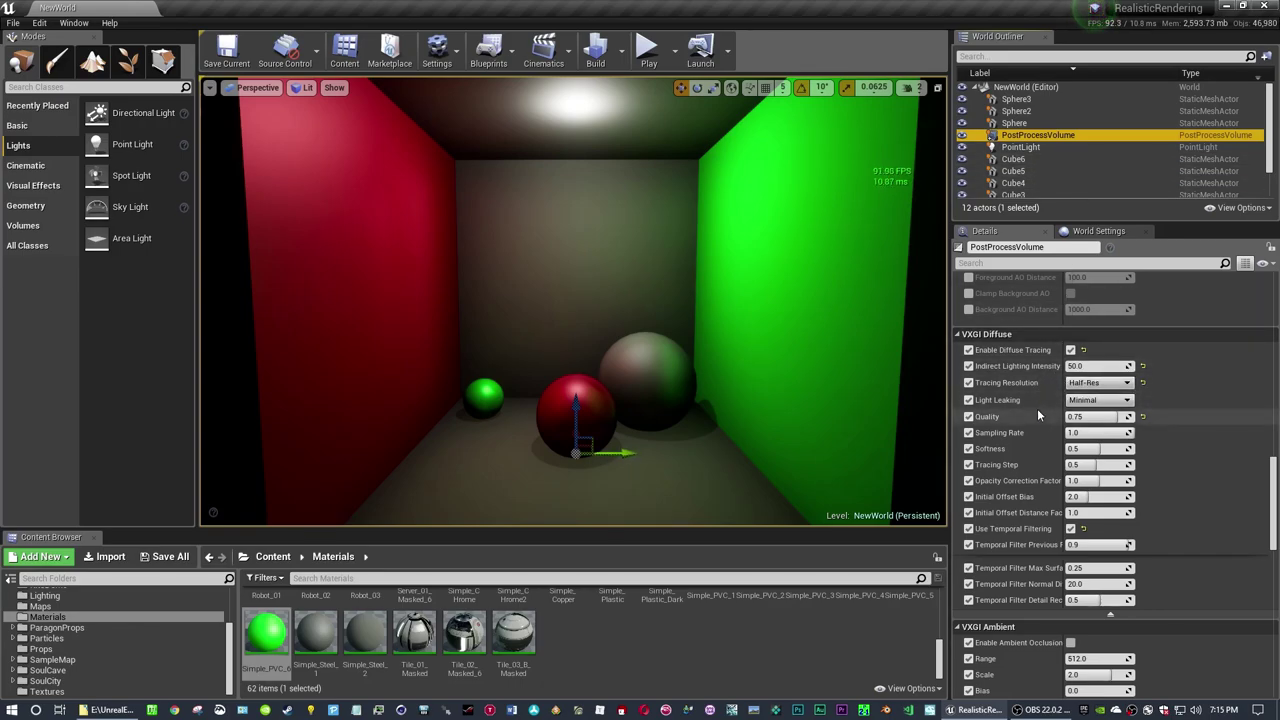
left_click(1070, 350)
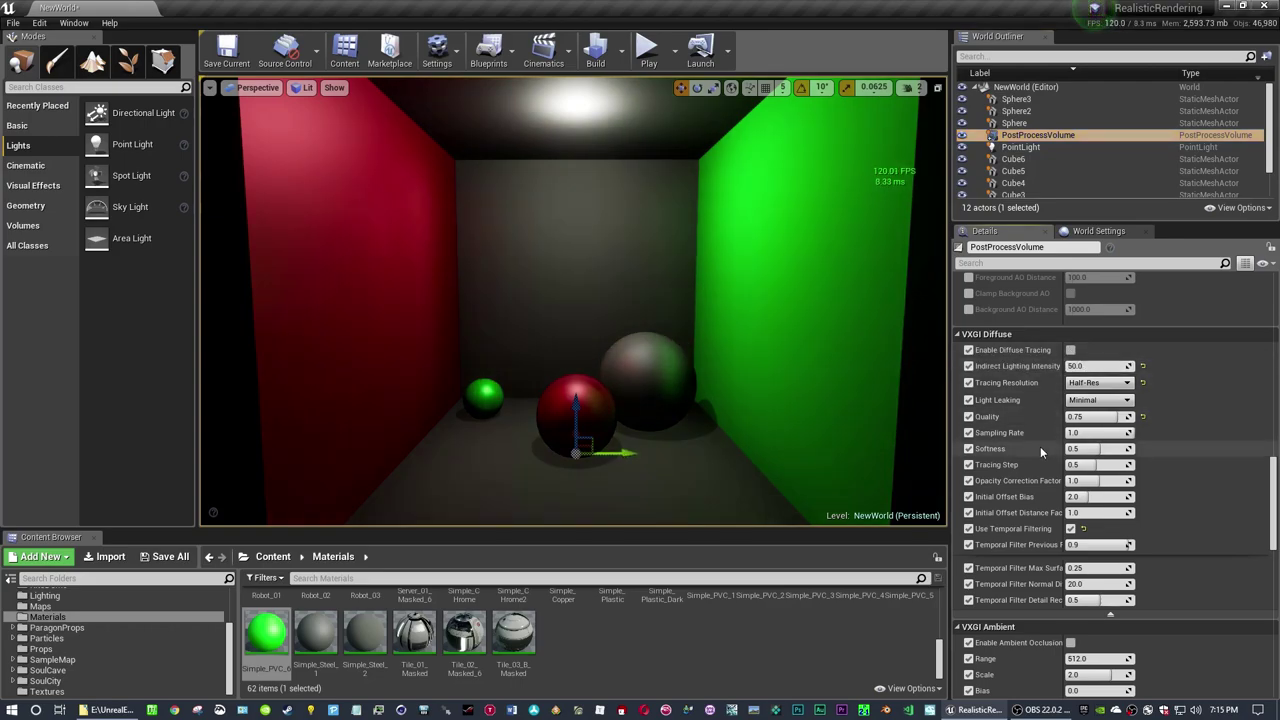
scroll(1040, 446, "down", 6)
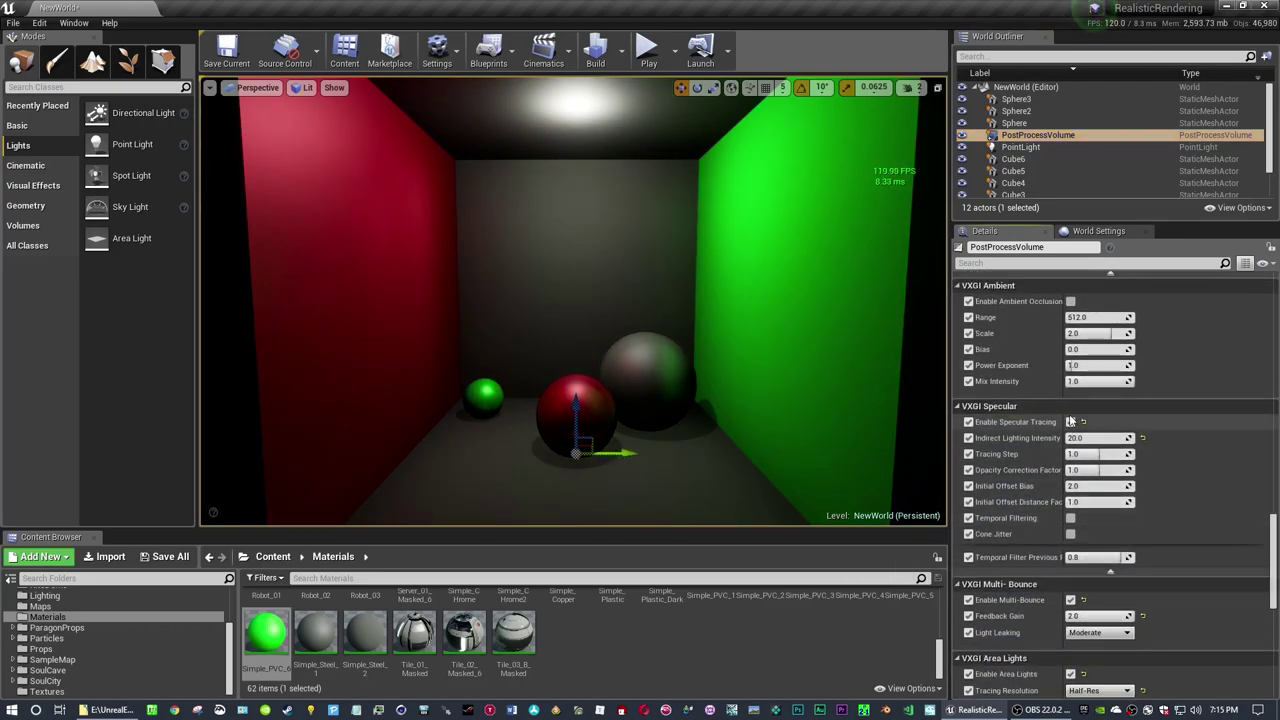
left_click(1070, 421)
Disable VXGI multi-bounce and VXGI area lights on the PostProcessVolume, and clear the selection.
scroll(1070, 430, "down", 3)
left_click(1070, 472)
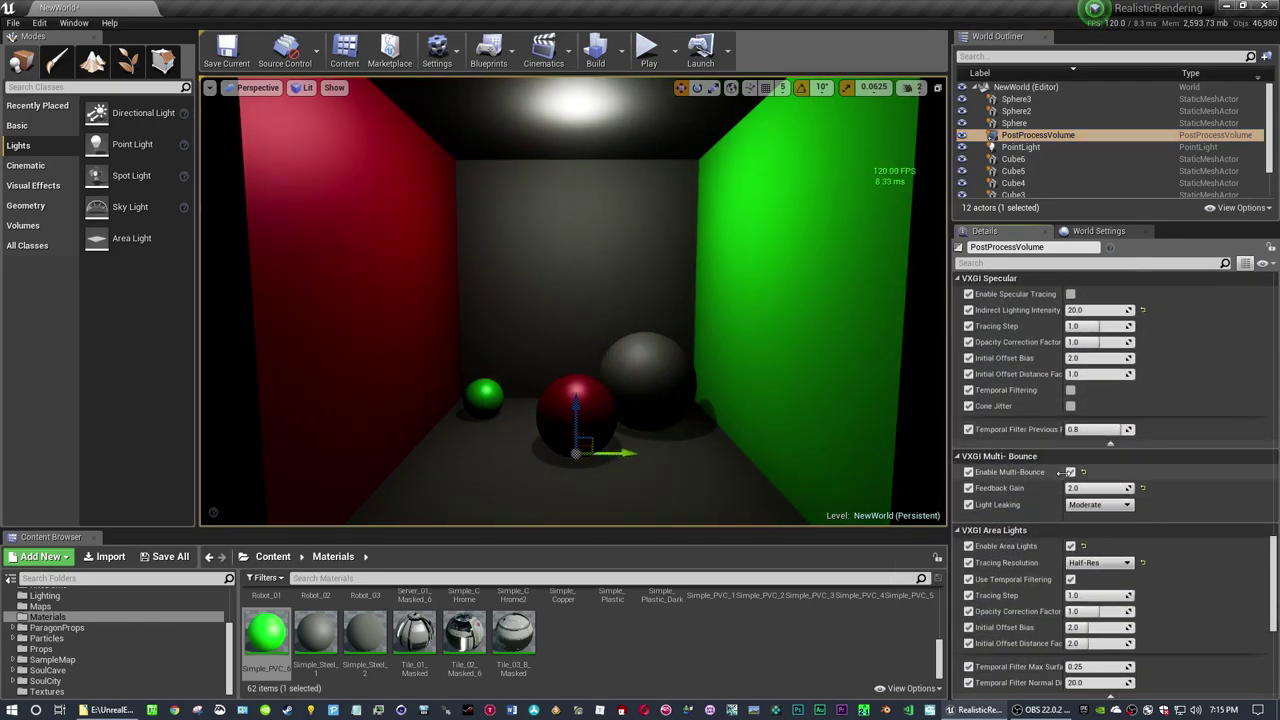
left_click(1070, 546)
scroll(1069, 540, "down", 5)
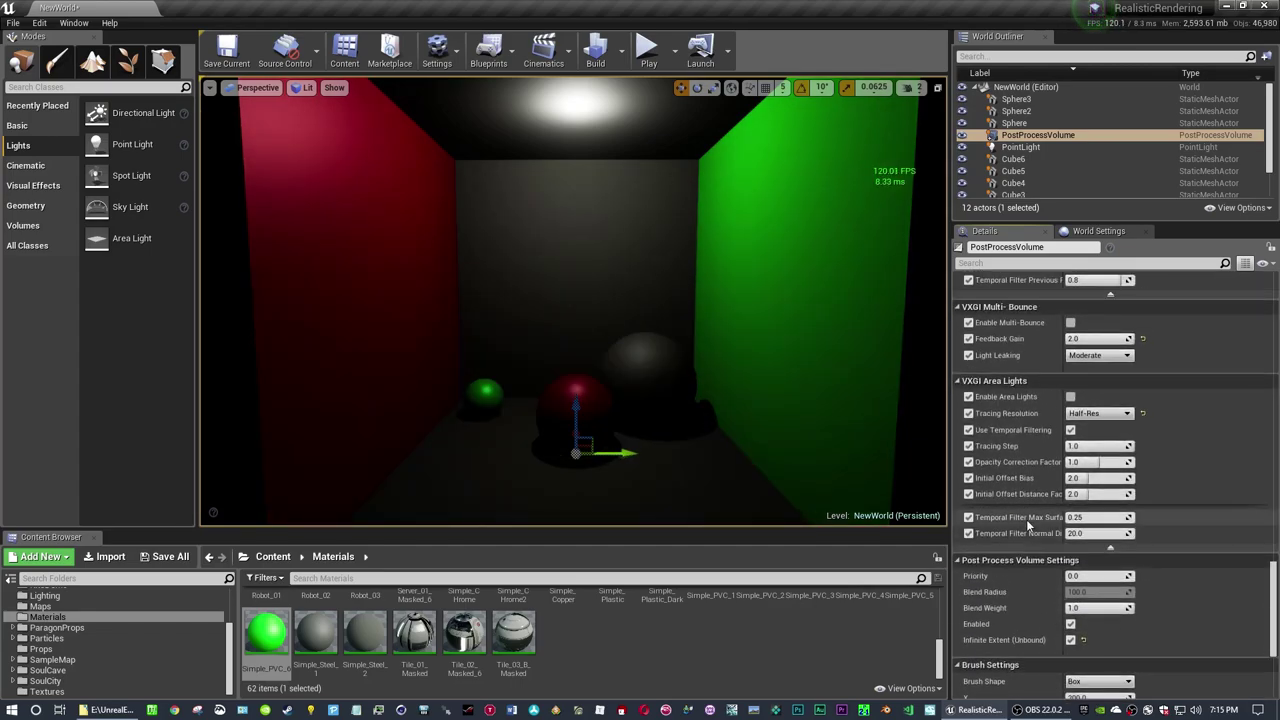
scroll(1026, 519, "up", 3)
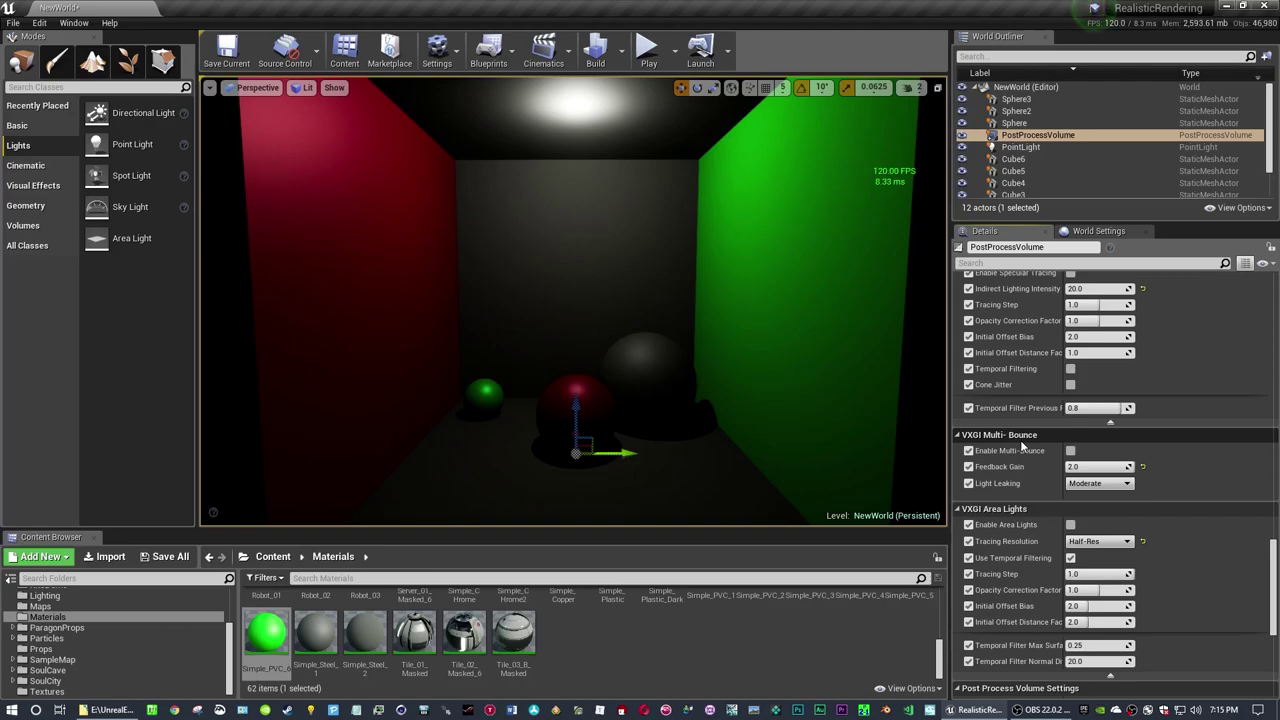
left_click(1038, 87)
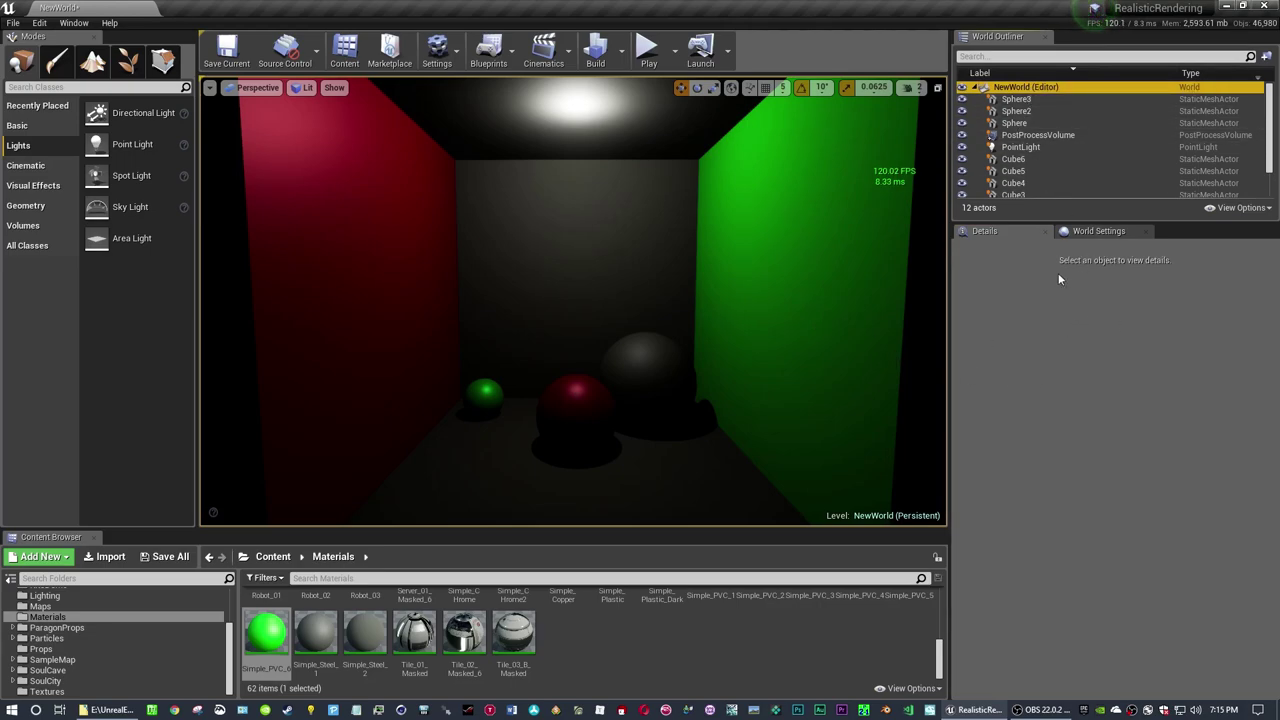
Enable VXGI diffuse tracing and VXGI multi-bounce on the PostProcessVolume.
left_click(1030, 147)
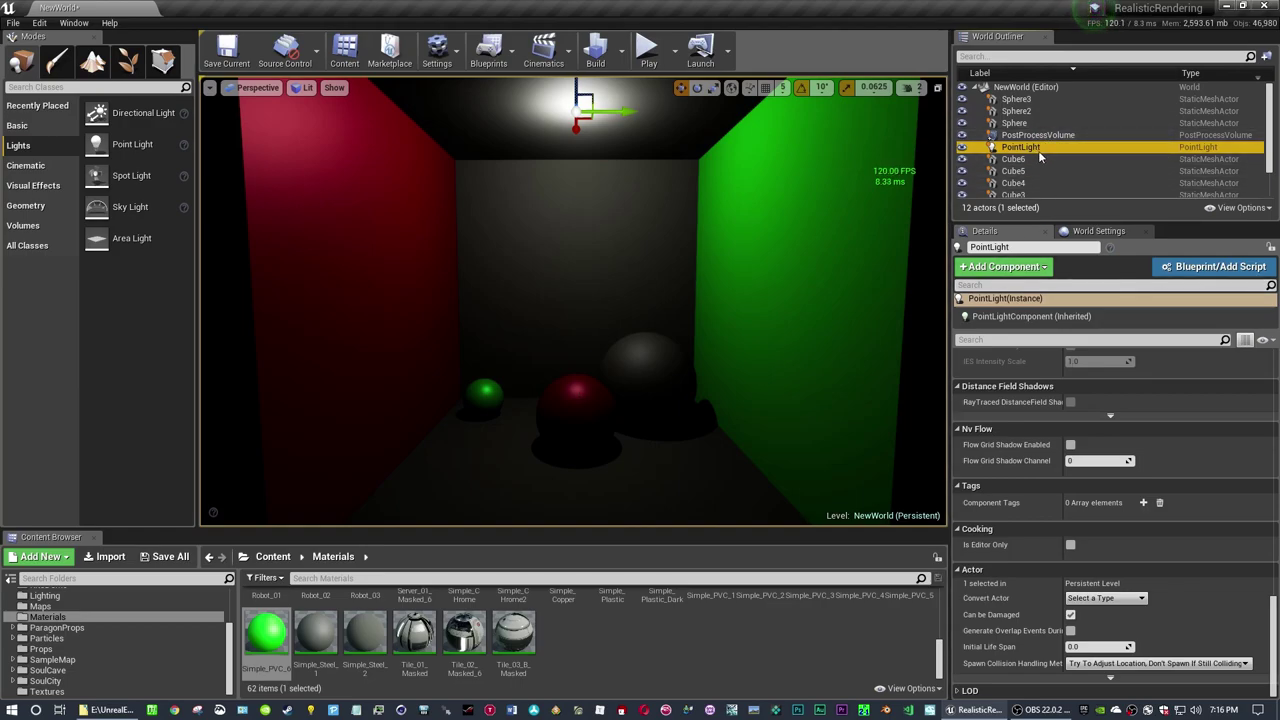
left_click(1036, 135)
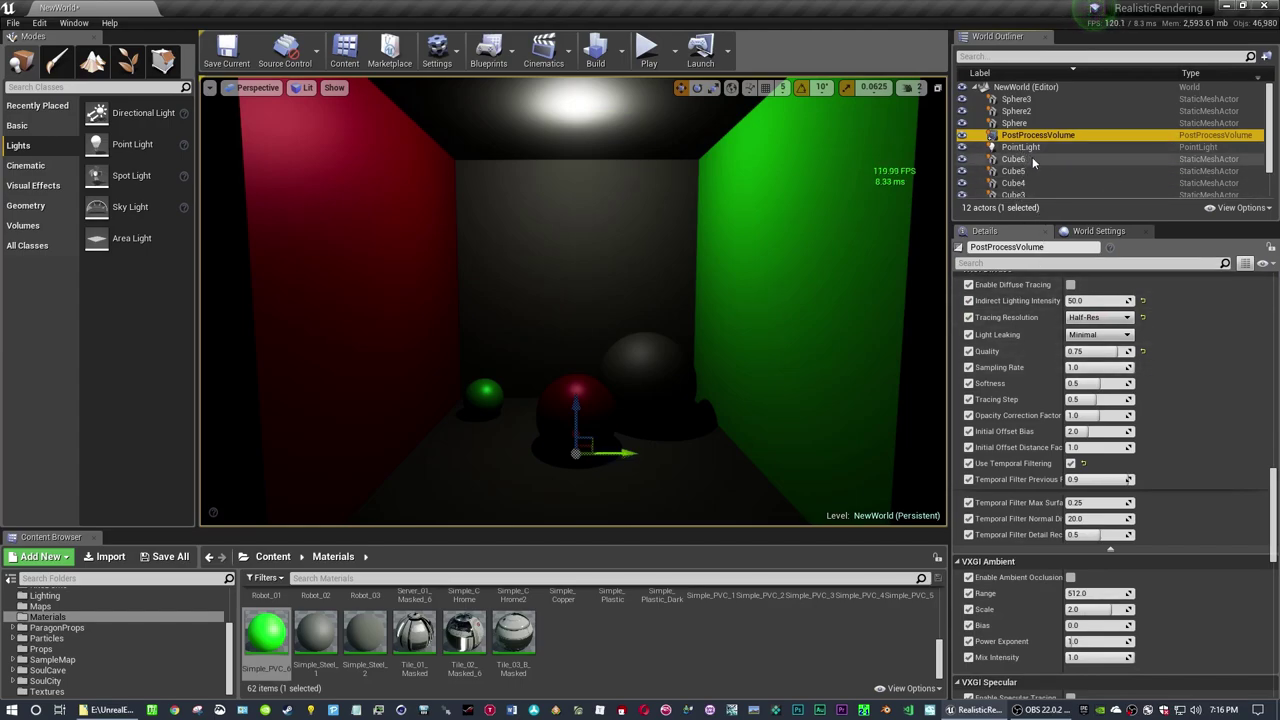
scroll(1039, 497, "up", 4)
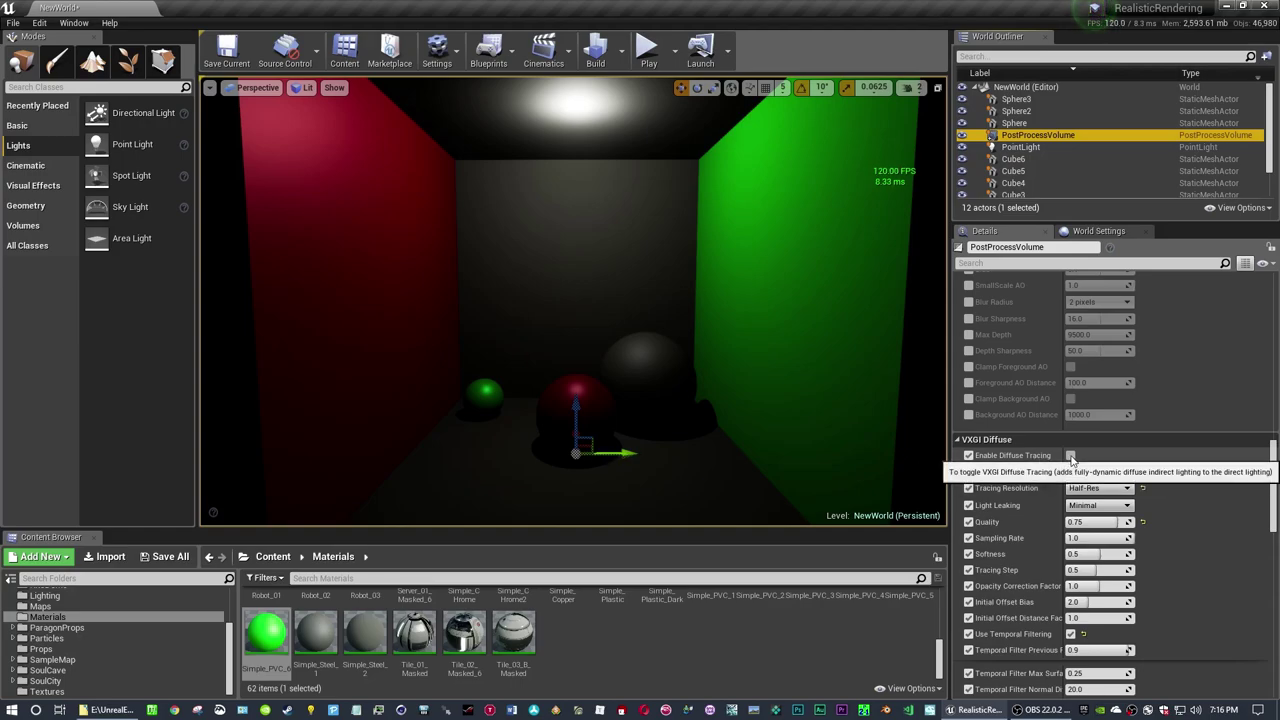
left_click(1070, 455)
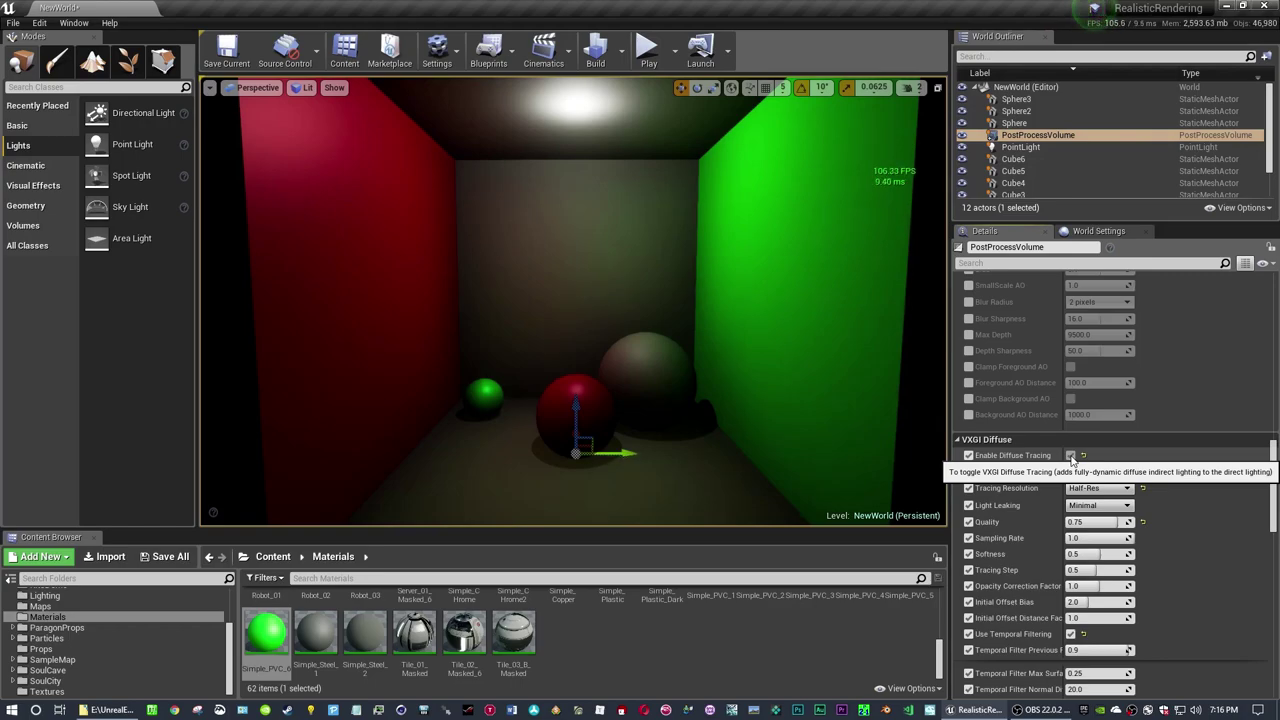
scroll(1016, 527, "down", 5)
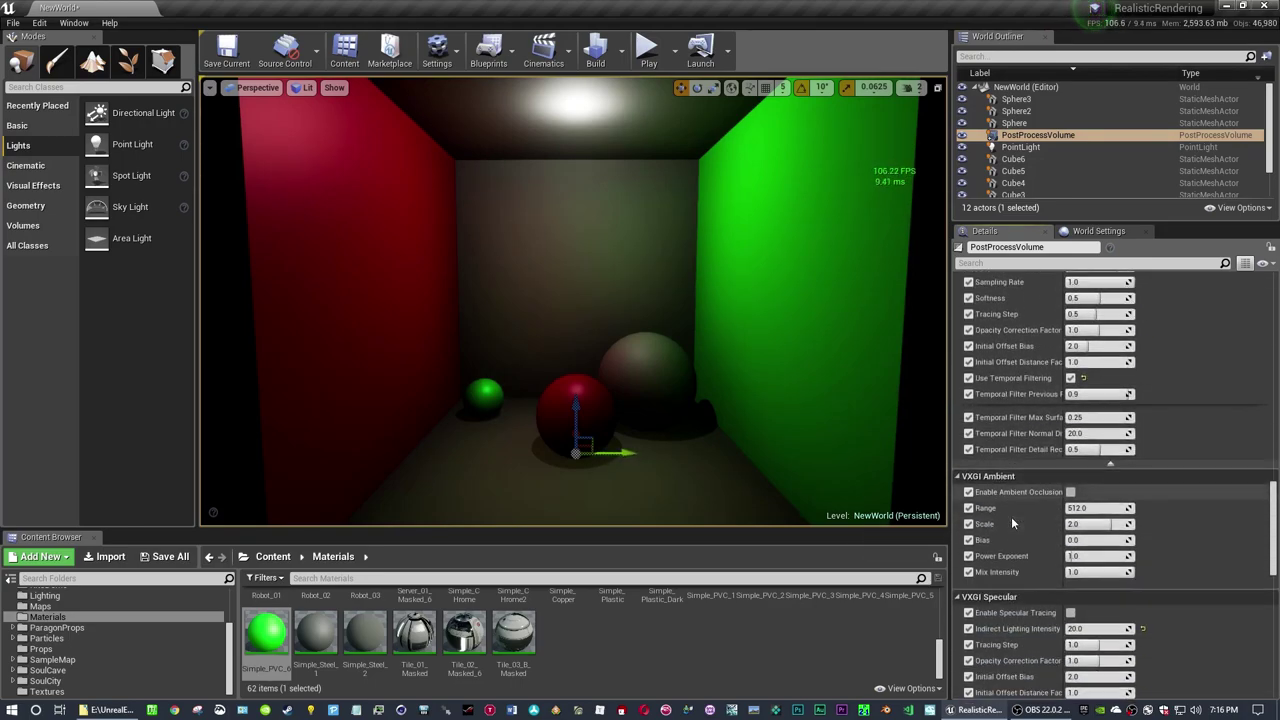
scroll(1040, 510, "down", 6)
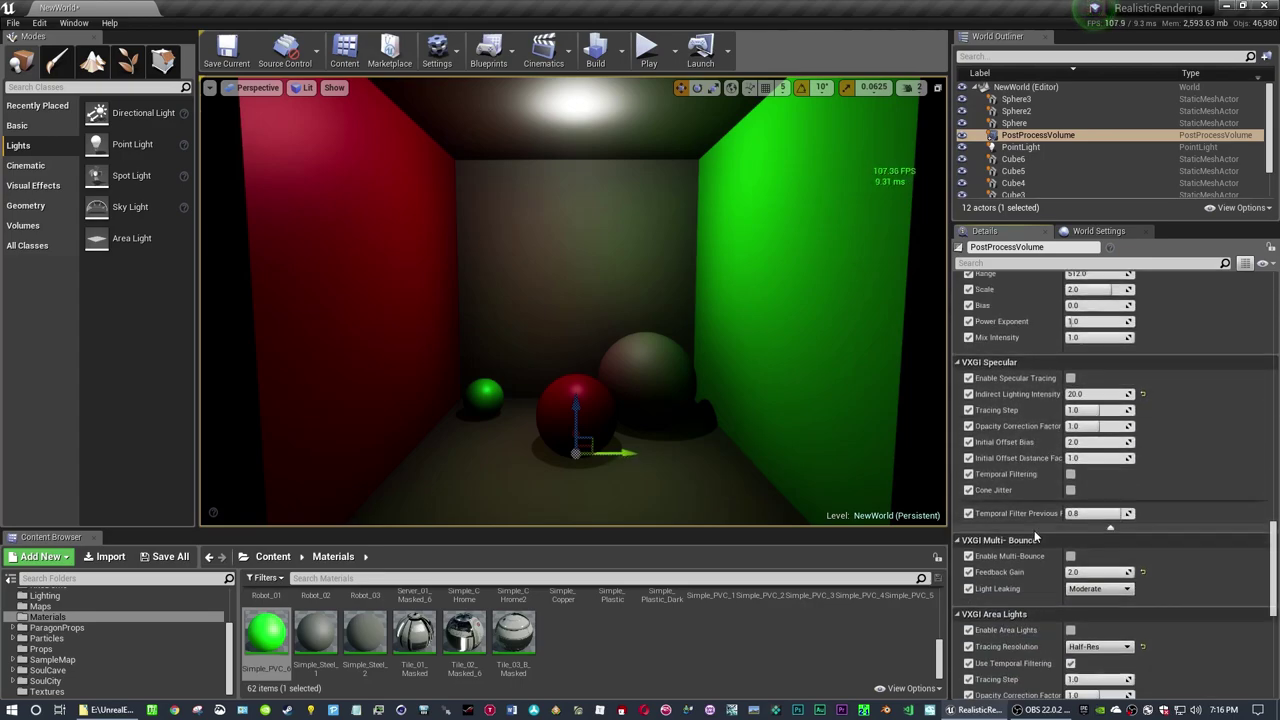
left_click(1071, 492)
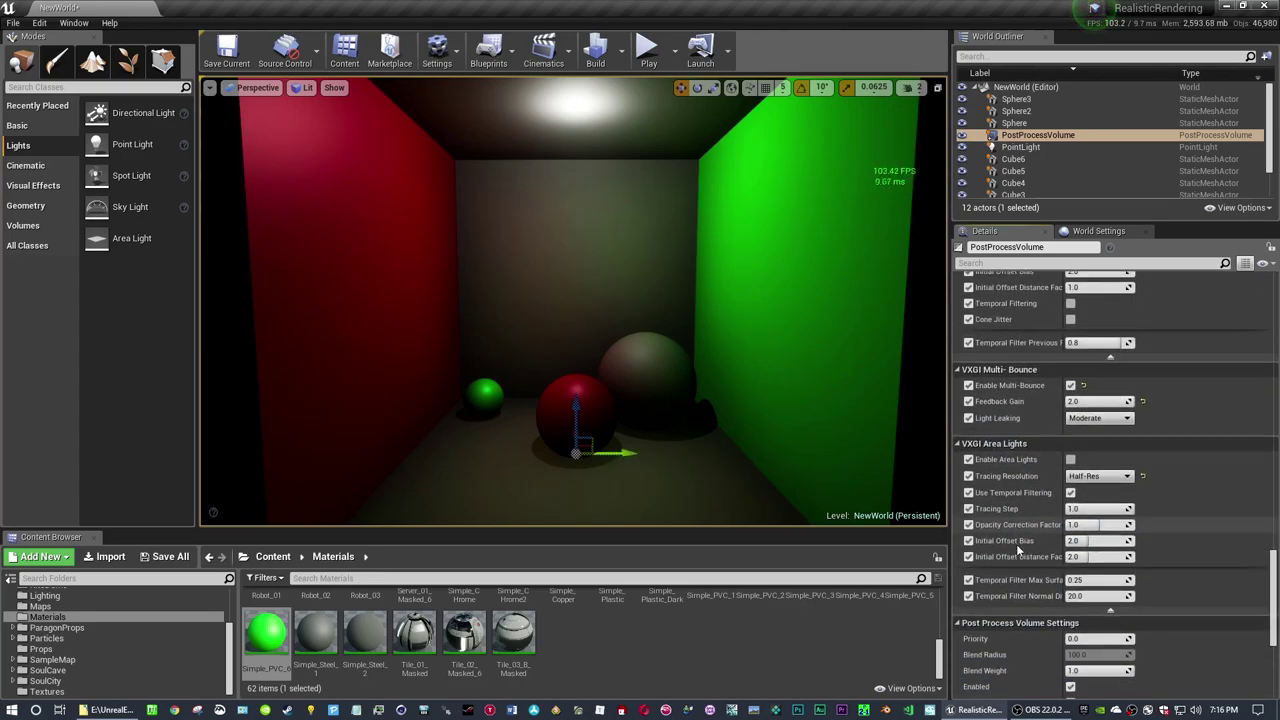
Toggle VXGI area lights on and off to compare the lighting, and leave the option enabled.
scroll(1075, 475, "down", 2)
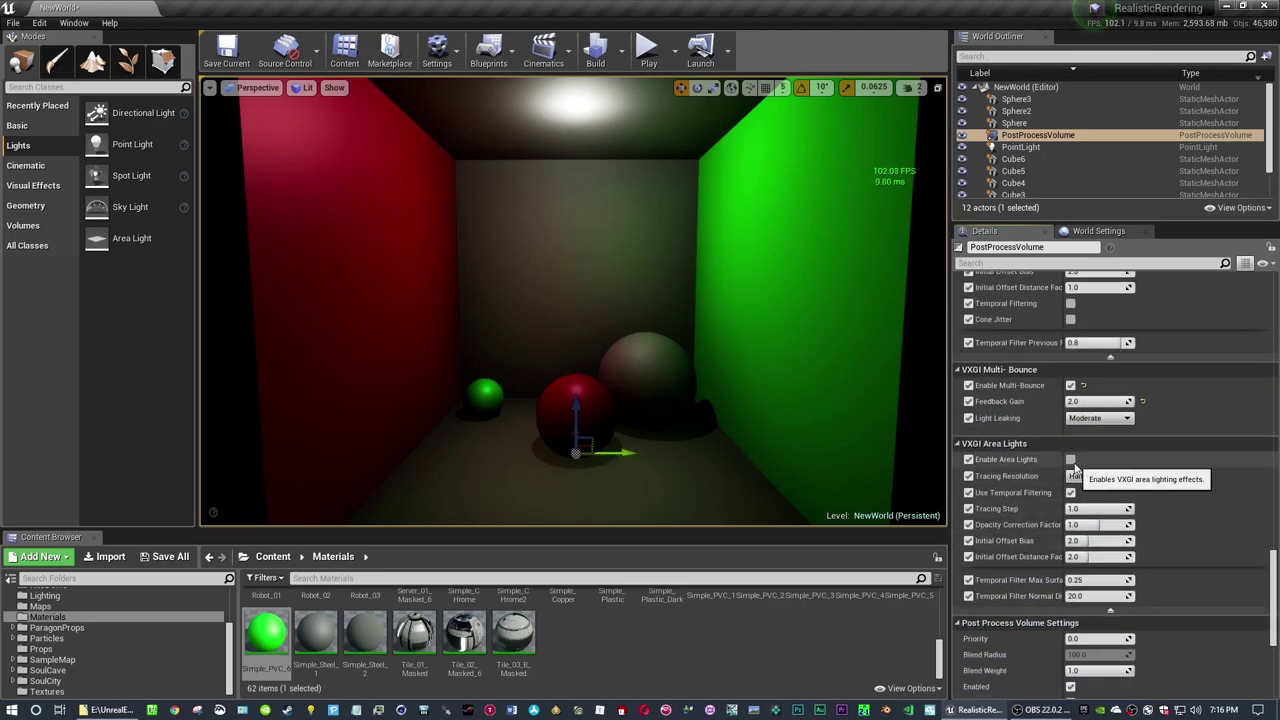
left_click(1071, 460)
left_click(1071, 460)
left_click(1071, 460)
left_click(1071, 460)
left_click(1071, 460)
left_click(1071, 460)
left_click(1071, 460)
Toggle VXGI specular tracing on and off to compare the reflections, and leave the option enabled.
scroll(1032, 485, "up", 5)
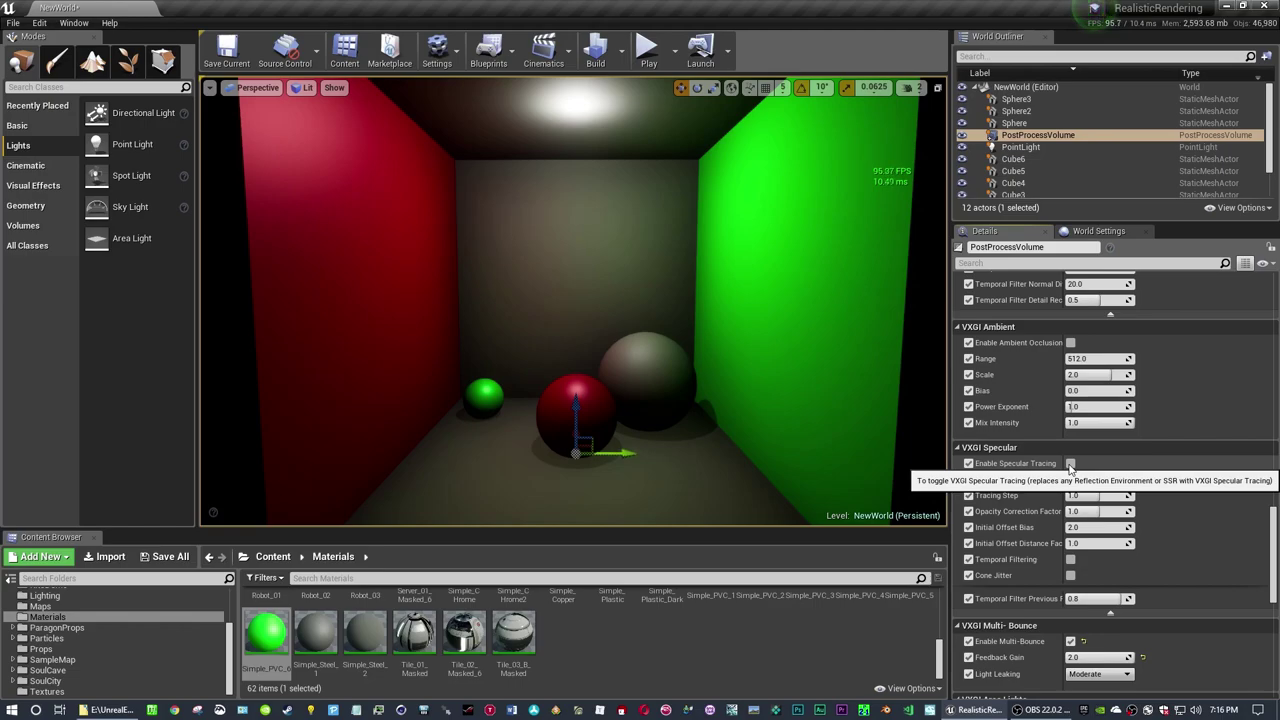
left_click(1070, 464)
left_click(1070, 464)
left_click(1070, 464)
left_click(1070, 464)
left_click(1070, 464)
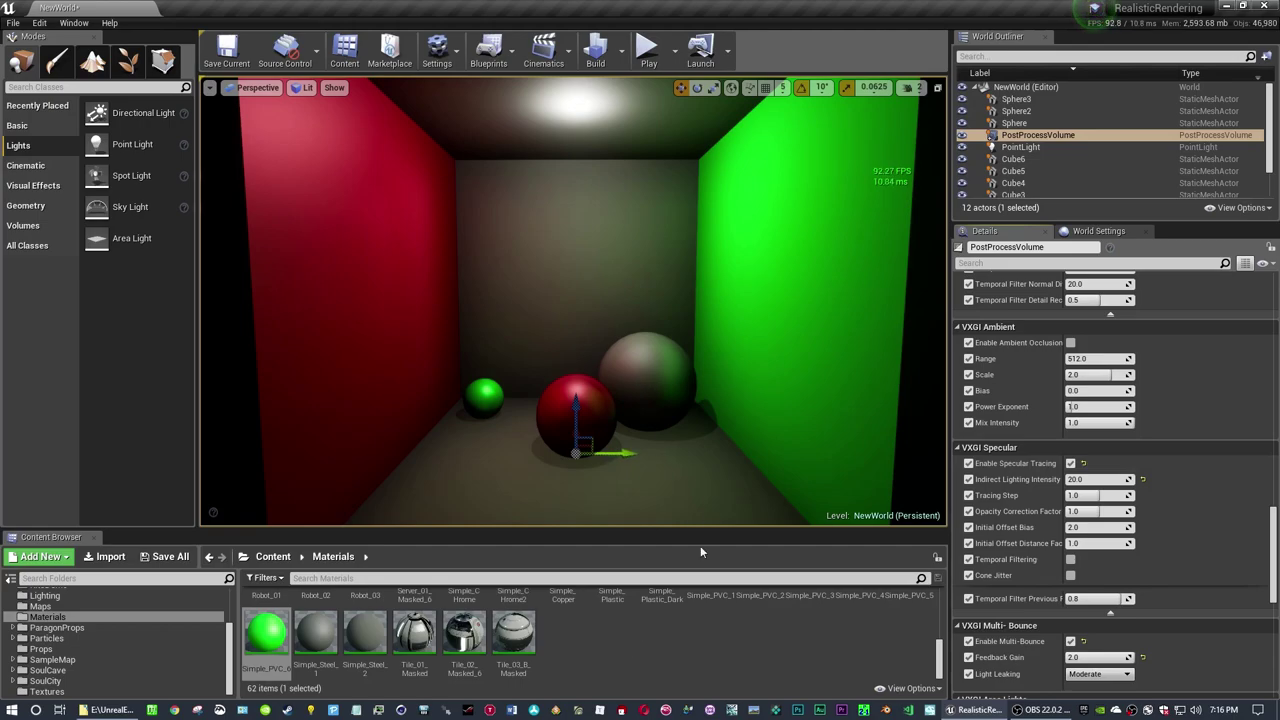
Set the roughness of the large sphere's Simple_Steel_1 material to 0.0, save the material and deselect the sphere.
left_click(646, 377)
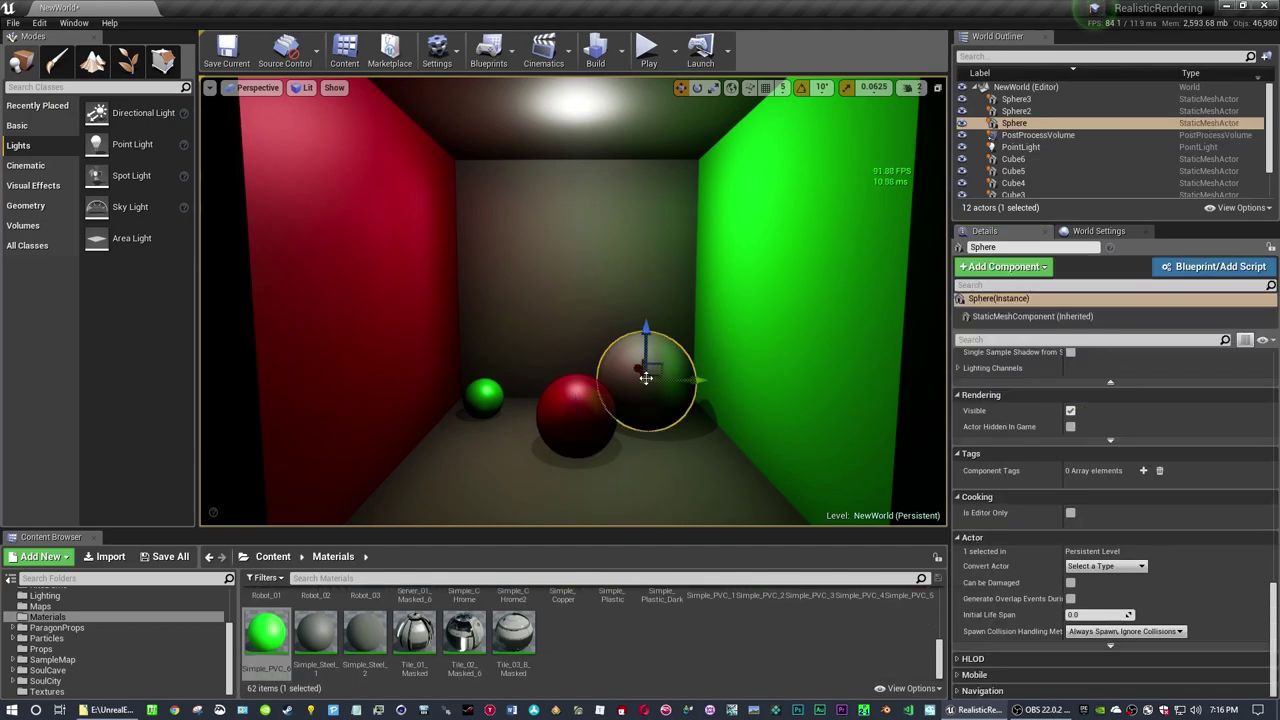
scroll(1110, 480, "up", 10)
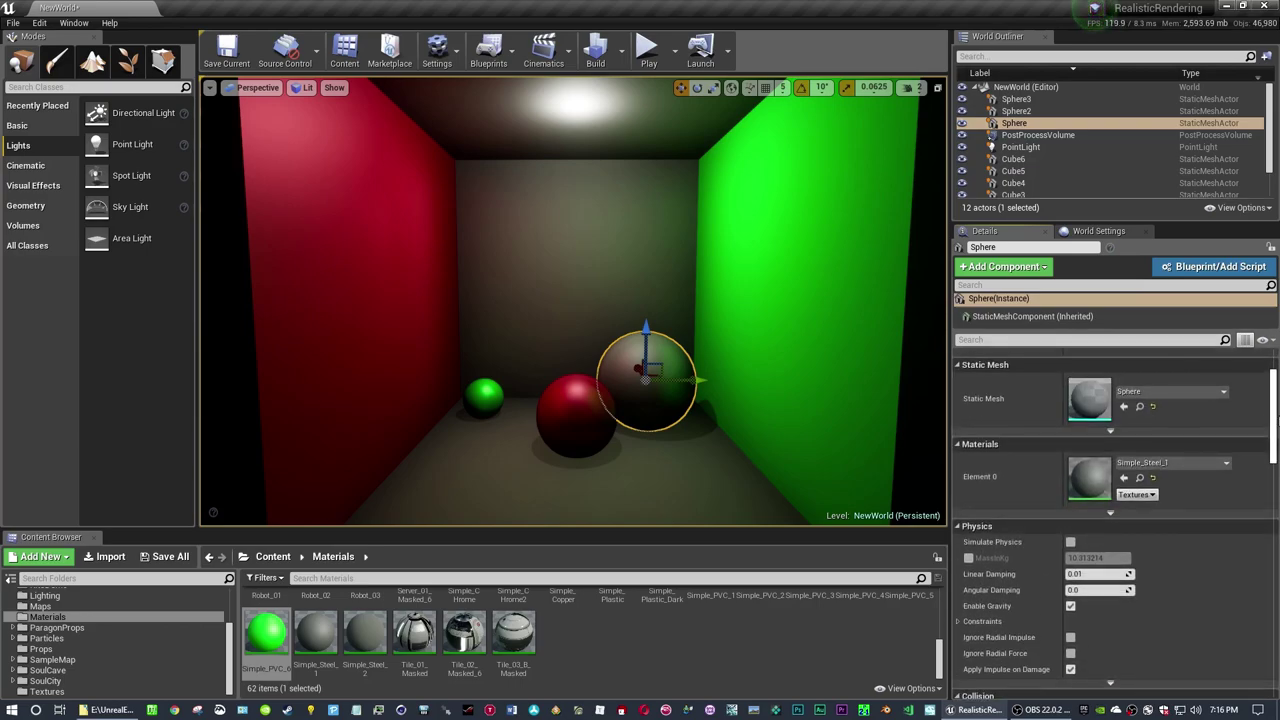
double_click(1090, 476)
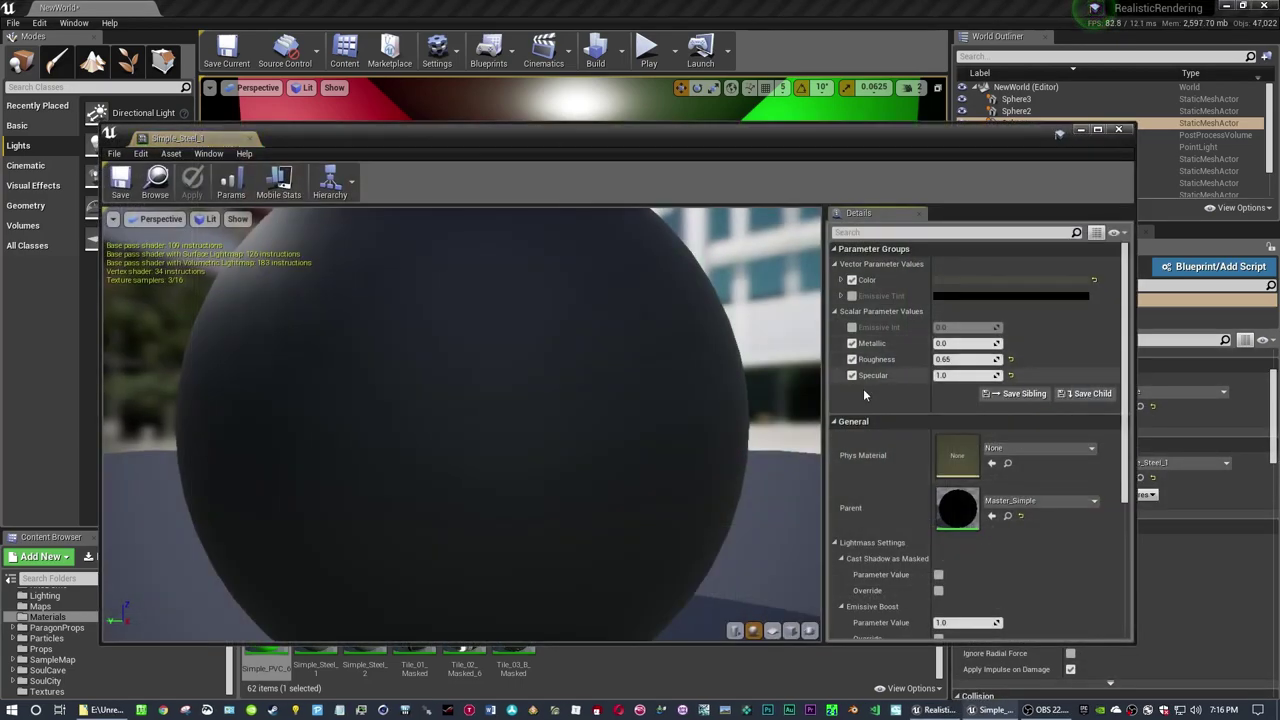
left_click_drag(966, 359, 890, 359)
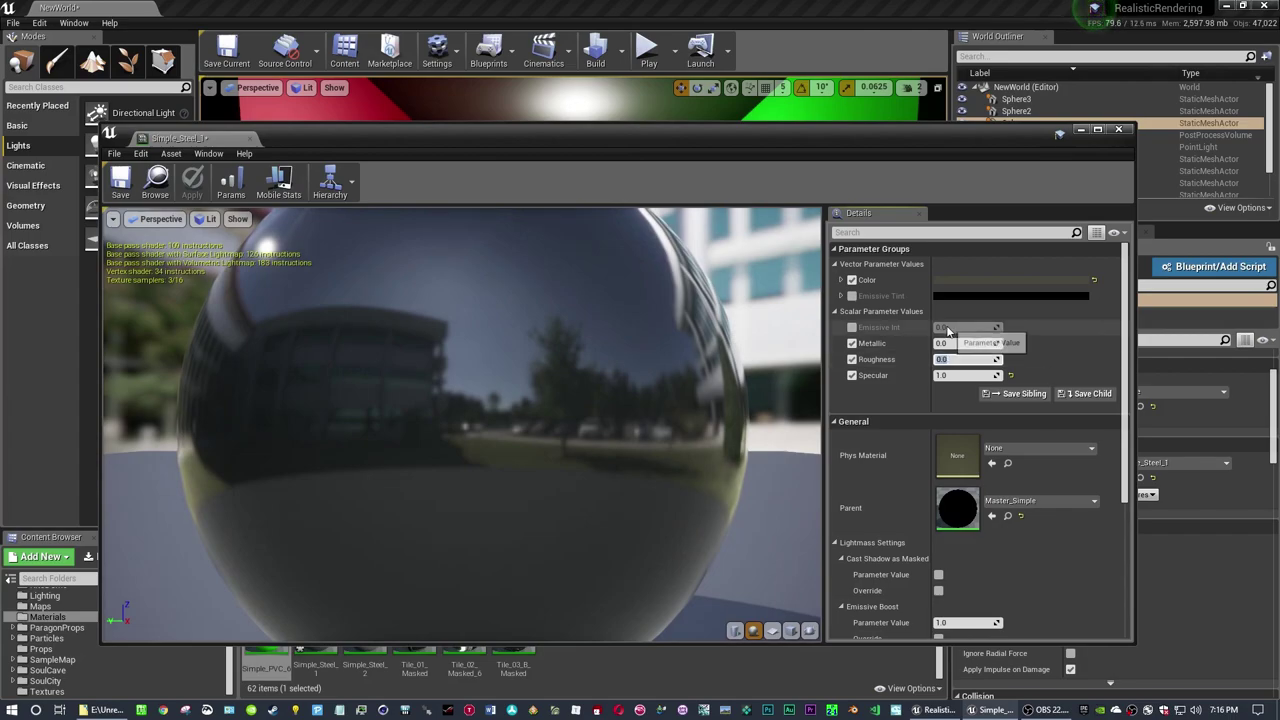
left_click(120, 180)
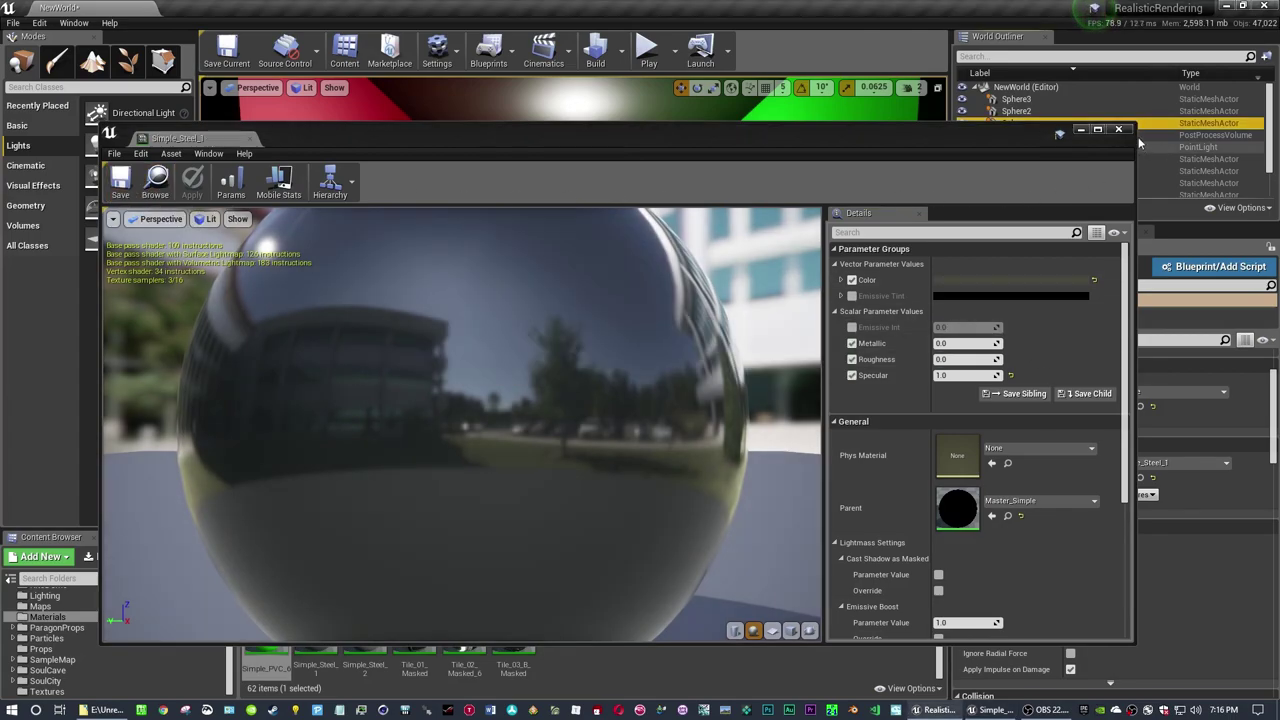
left_click(1118, 129)
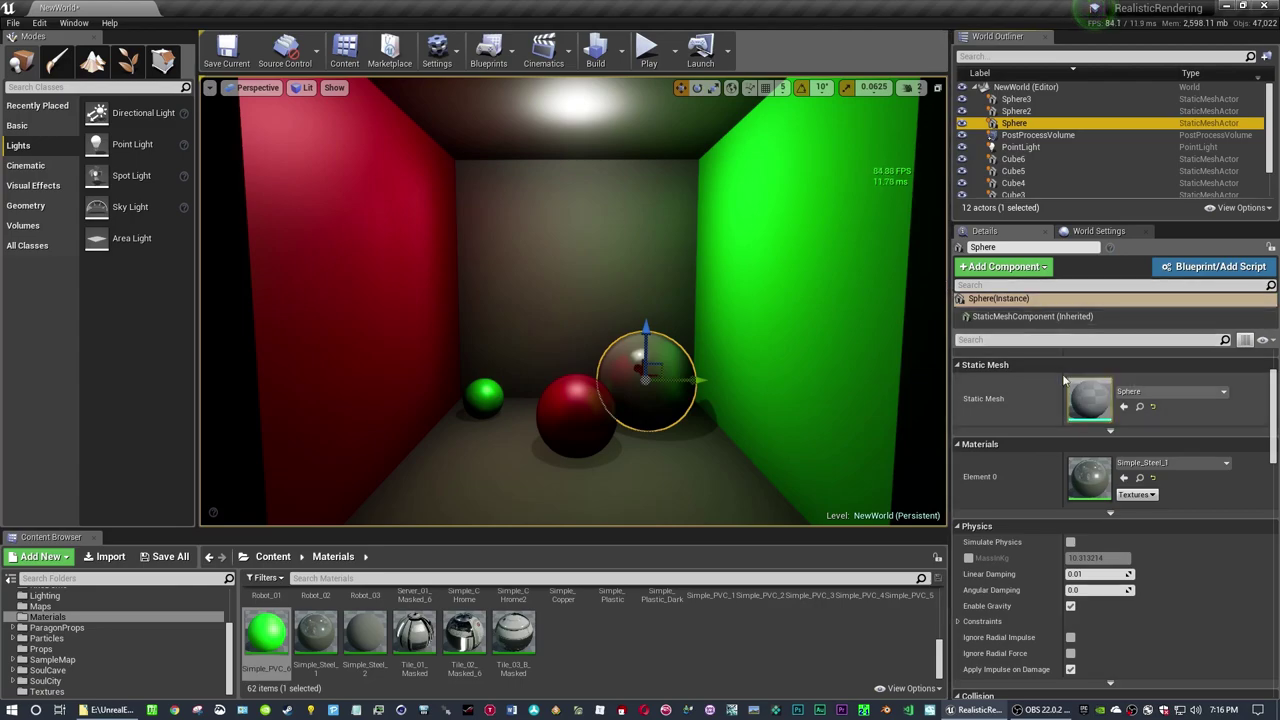
left_click(1025, 87)
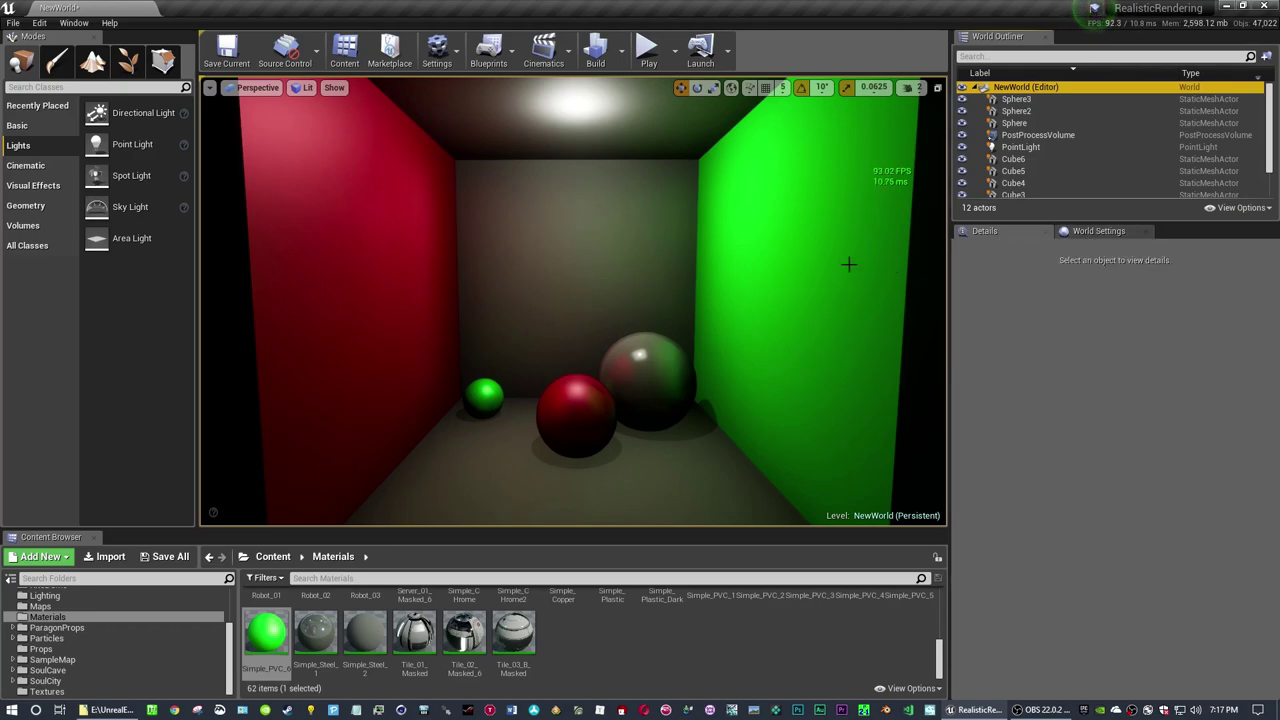
Set Metallic to 1 in the large sphere's Simple_Steel_1 material, and close the material editor.
left_click(576, 405)
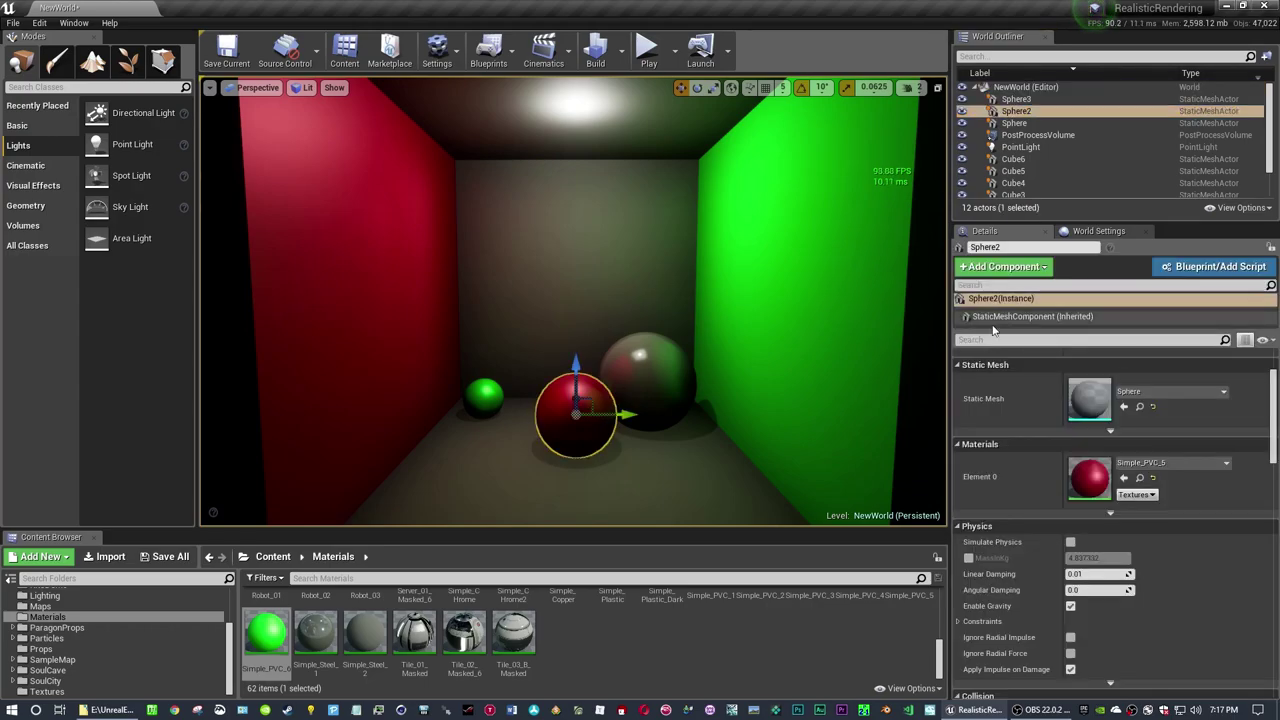
left_click(646, 378)
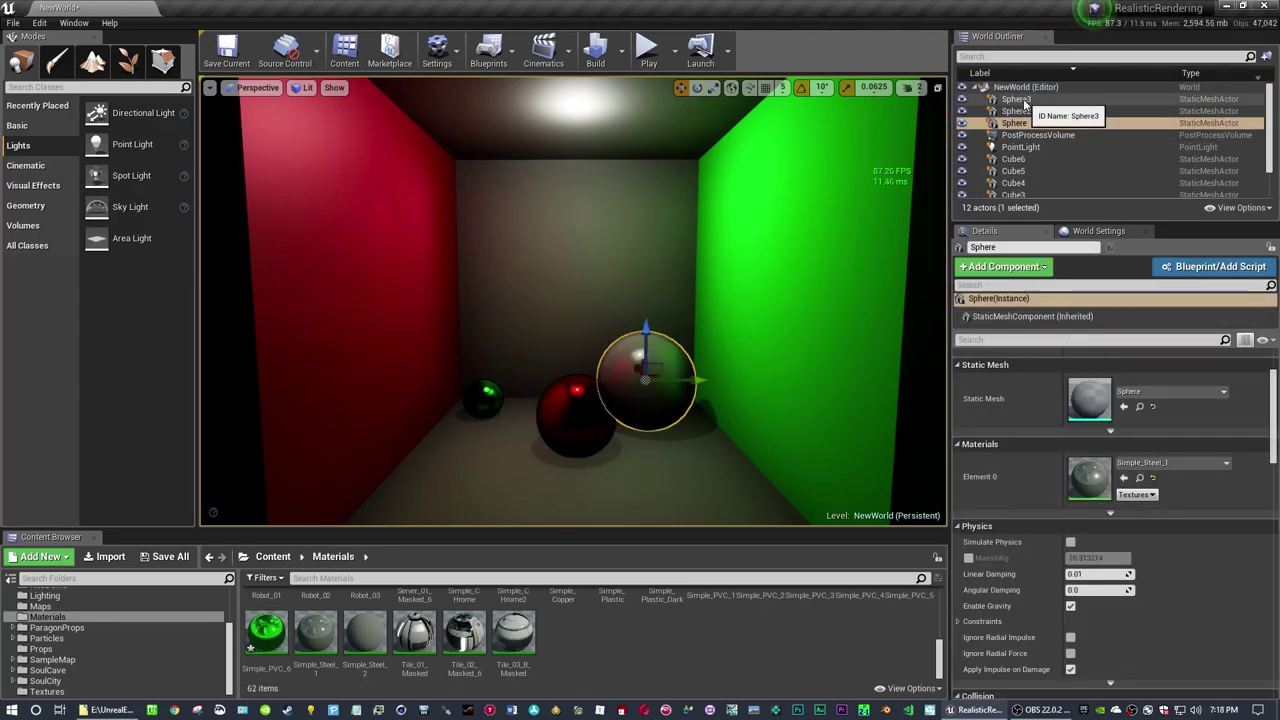
double_click(1089, 477)
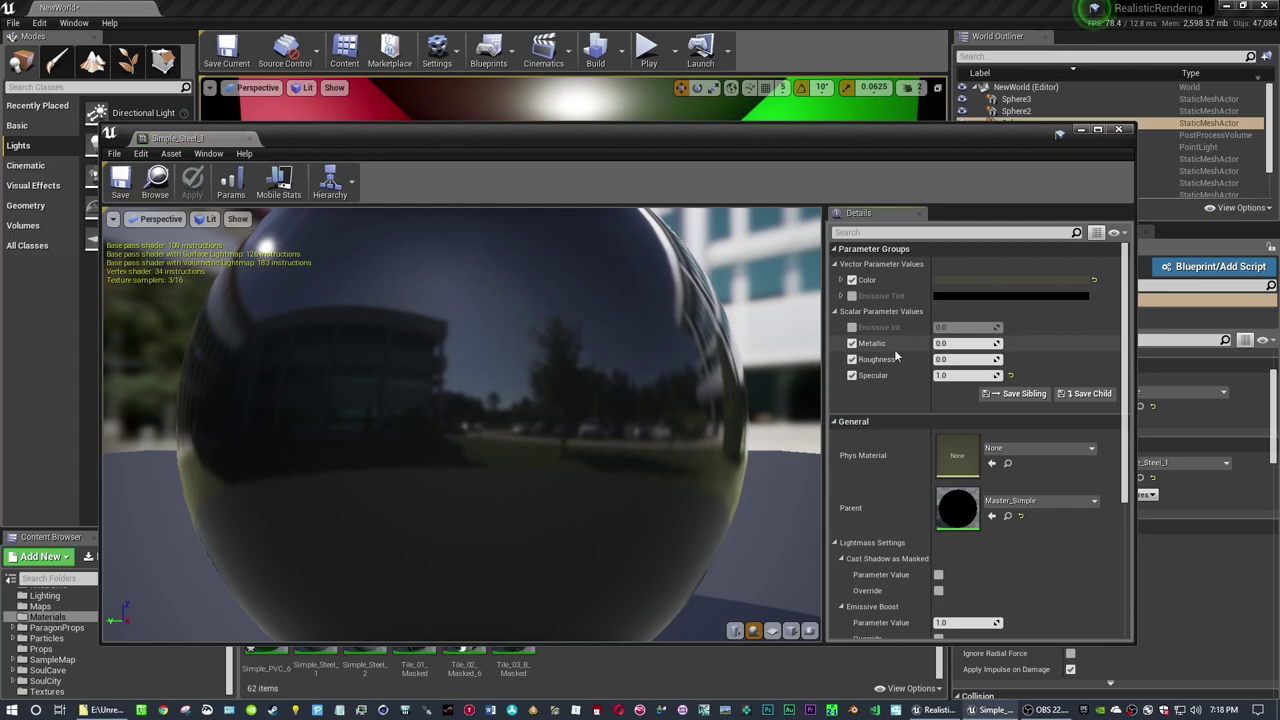
type("1")
key("Return")
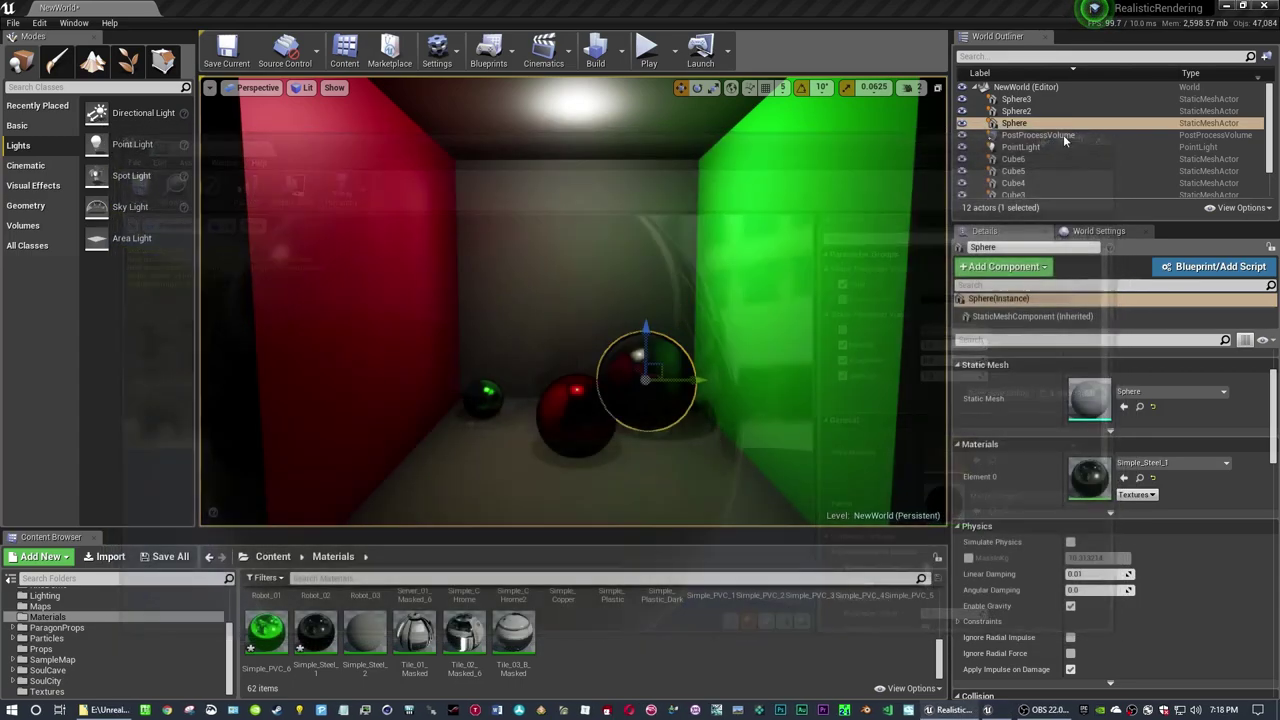
left_click(1118, 129)
left_click(1028, 88)
Select the large sphere in the viewport and examine its metallic reflections with and without the selection outline.
left_click(664, 360)
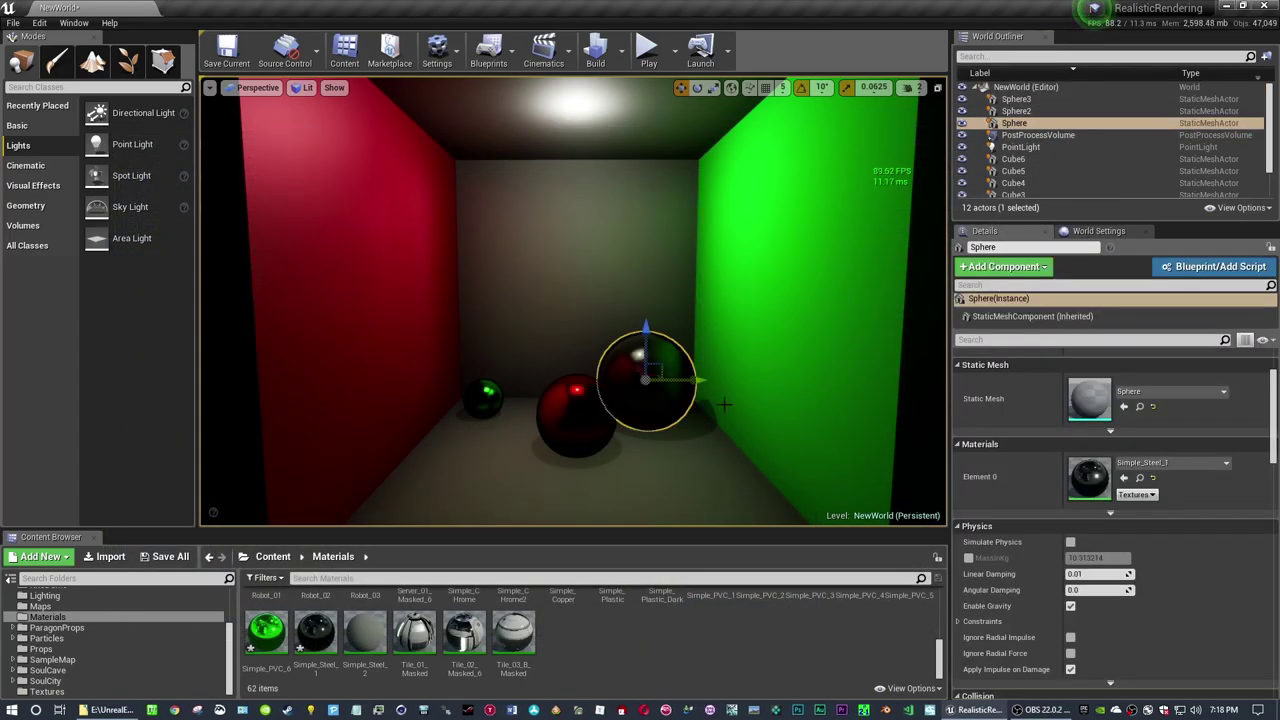
key("Escape")
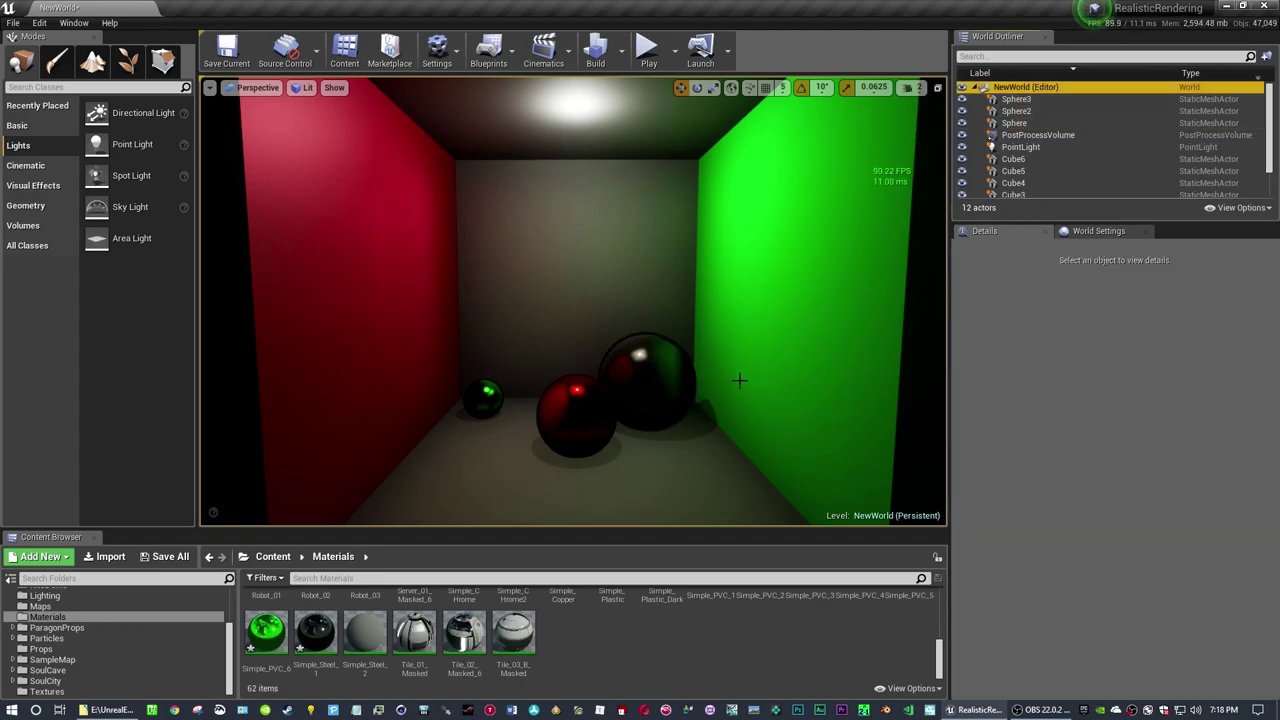
left_click(648, 352)
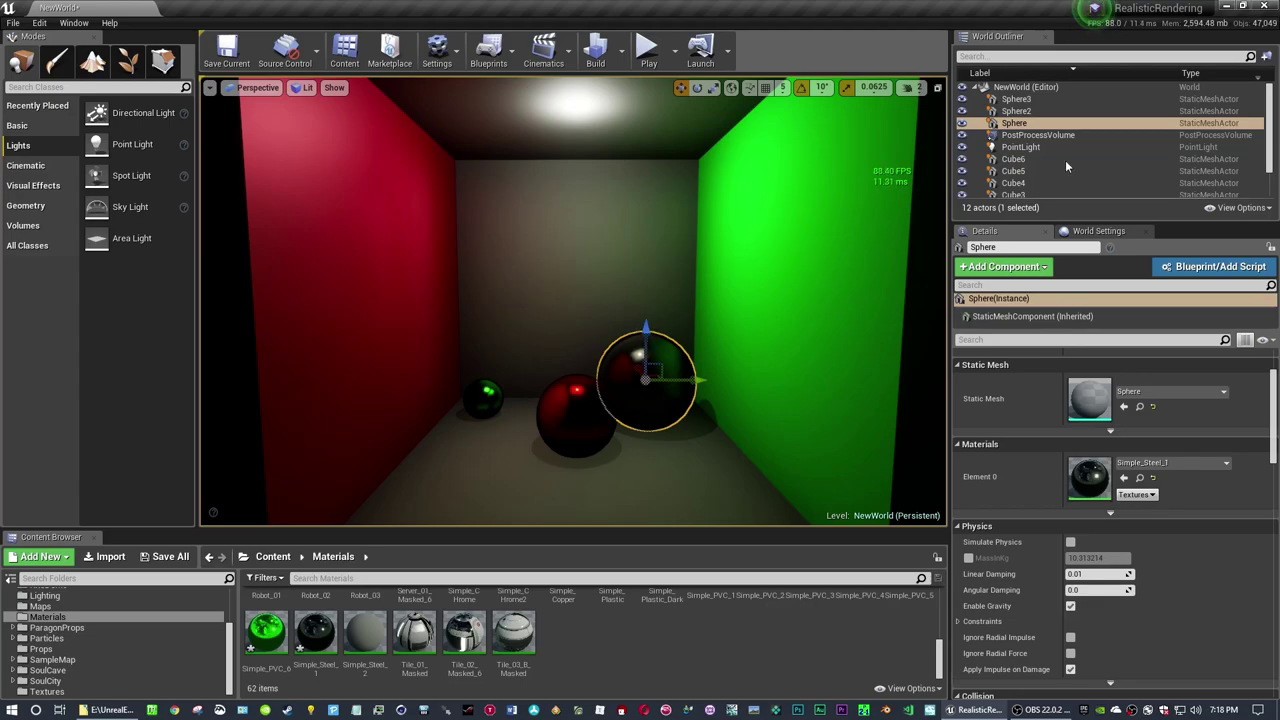
Raise the large sphere toward the ceiling beside the green wall and lower it to mid-height.
scroll(1066, 158, "down", 2)
scroll(1066, 155, "up", 2)
left_click_drag(647, 327, 647, 178)
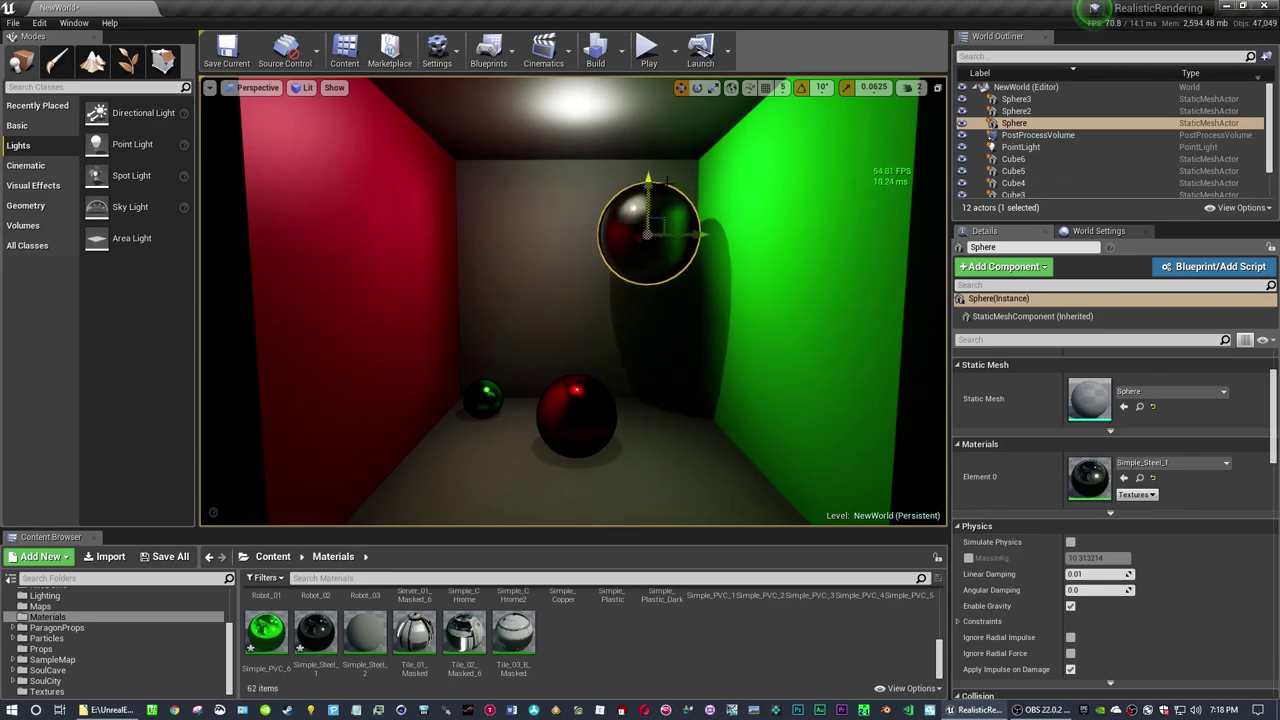
mouse_move(696, 231)
left_mouse_down()
mouse_move(514, 235)
mouse_move(748, 238)
mouse_move(578, 245)
mouse_move(719, 247)
mouse_move(697, 249)
left_mouse_up()
left_click_drag(662, 177, 680, 236)
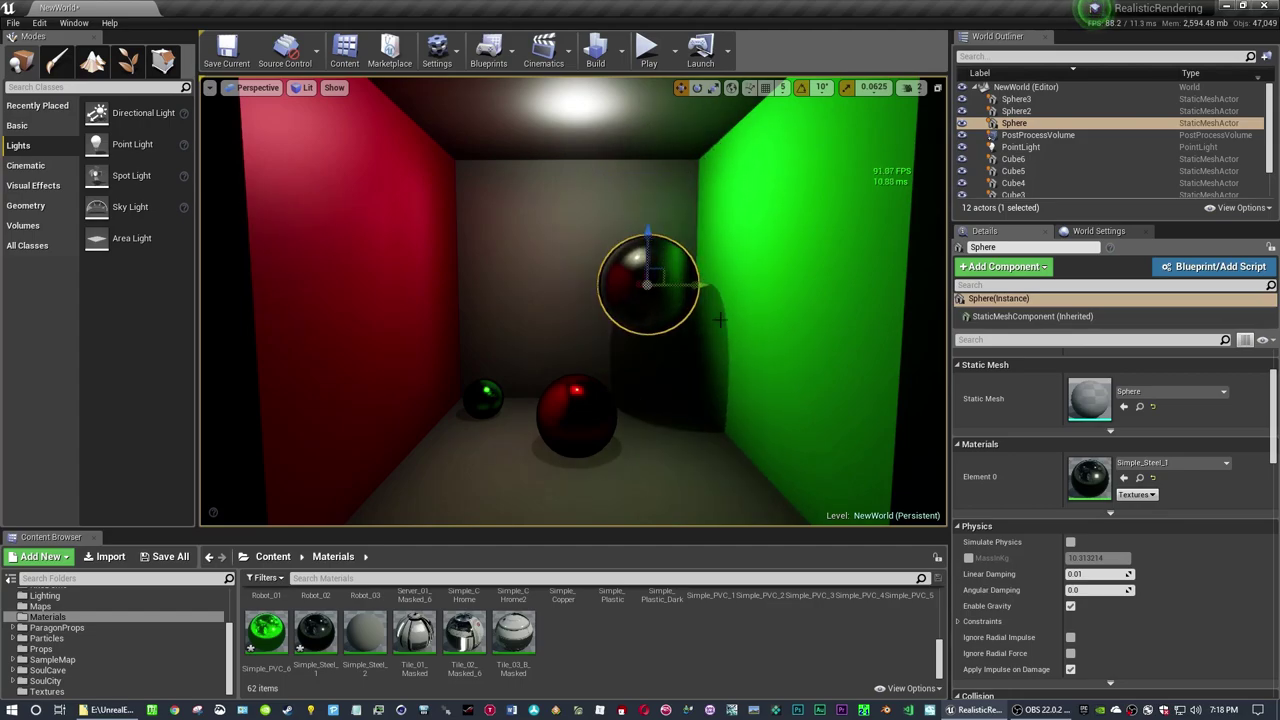
Move the large sphere to the box's centre, raise it to the ceiling light, and return it to the floor beside the green wall.
left_click_drag(702, 286, 627, 286)
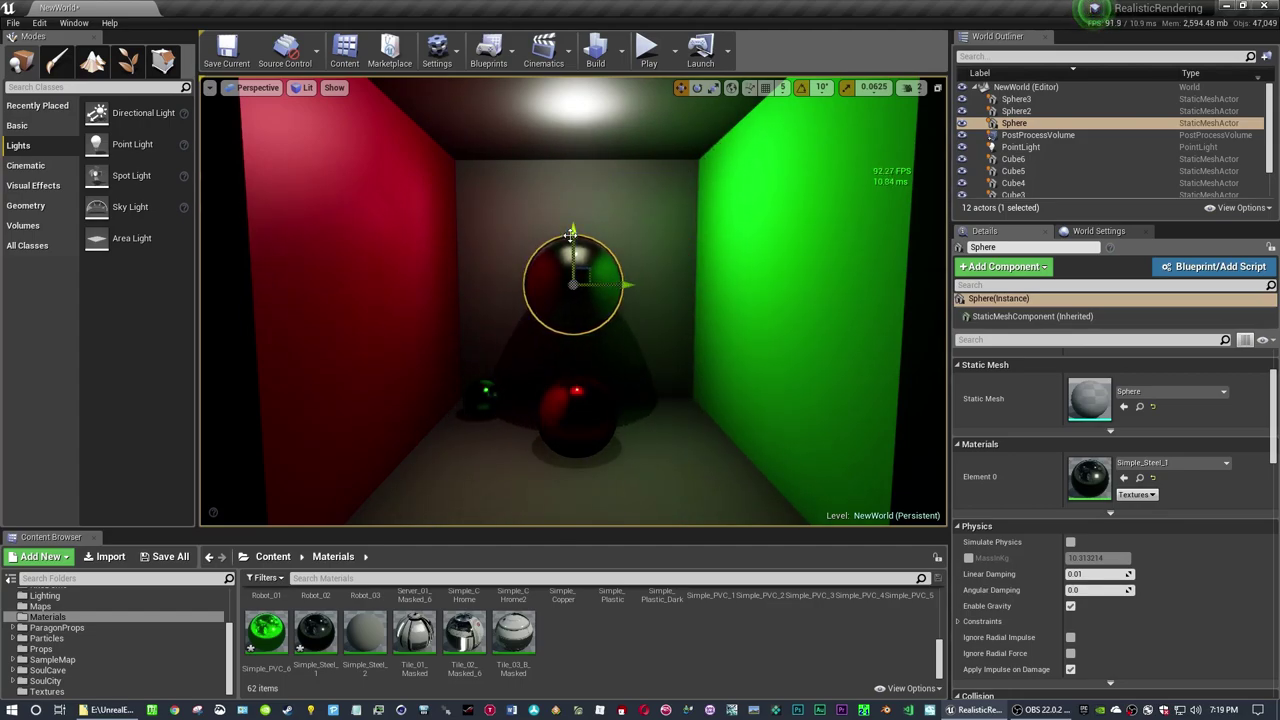
left_click_drag(570, 234, 577, 140)
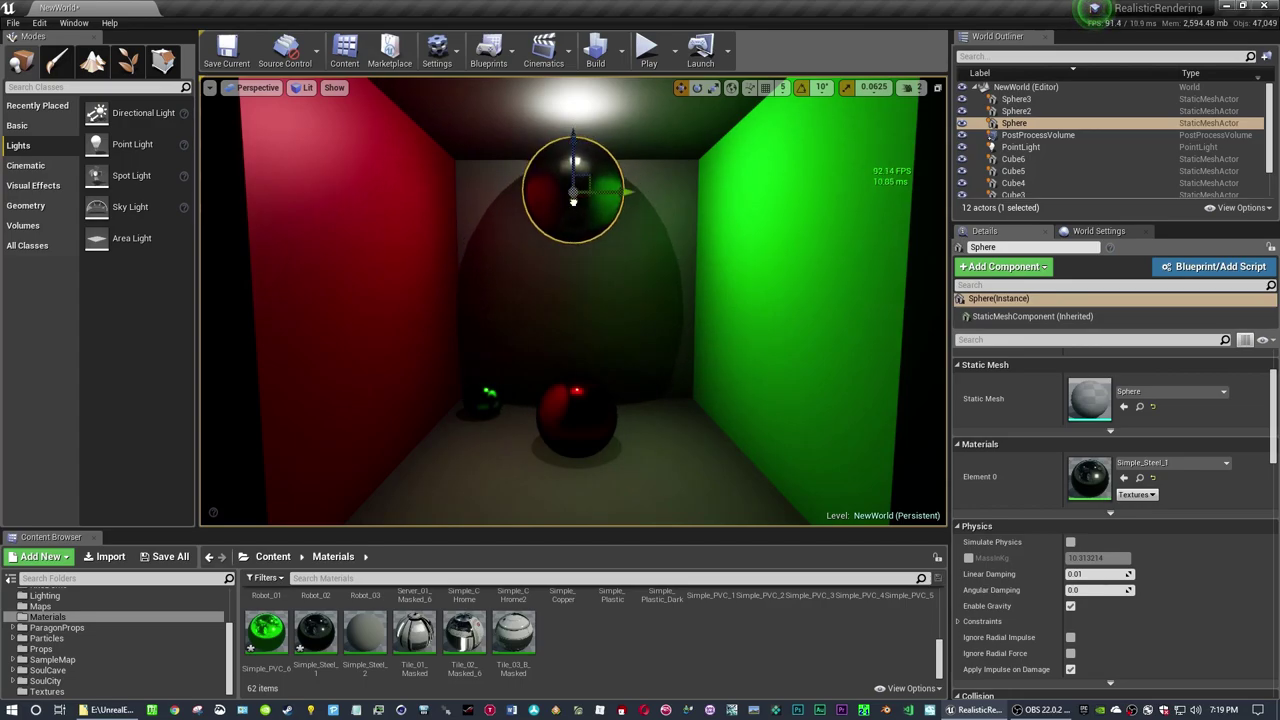
left_click_drag(573, 201, 601, 188)
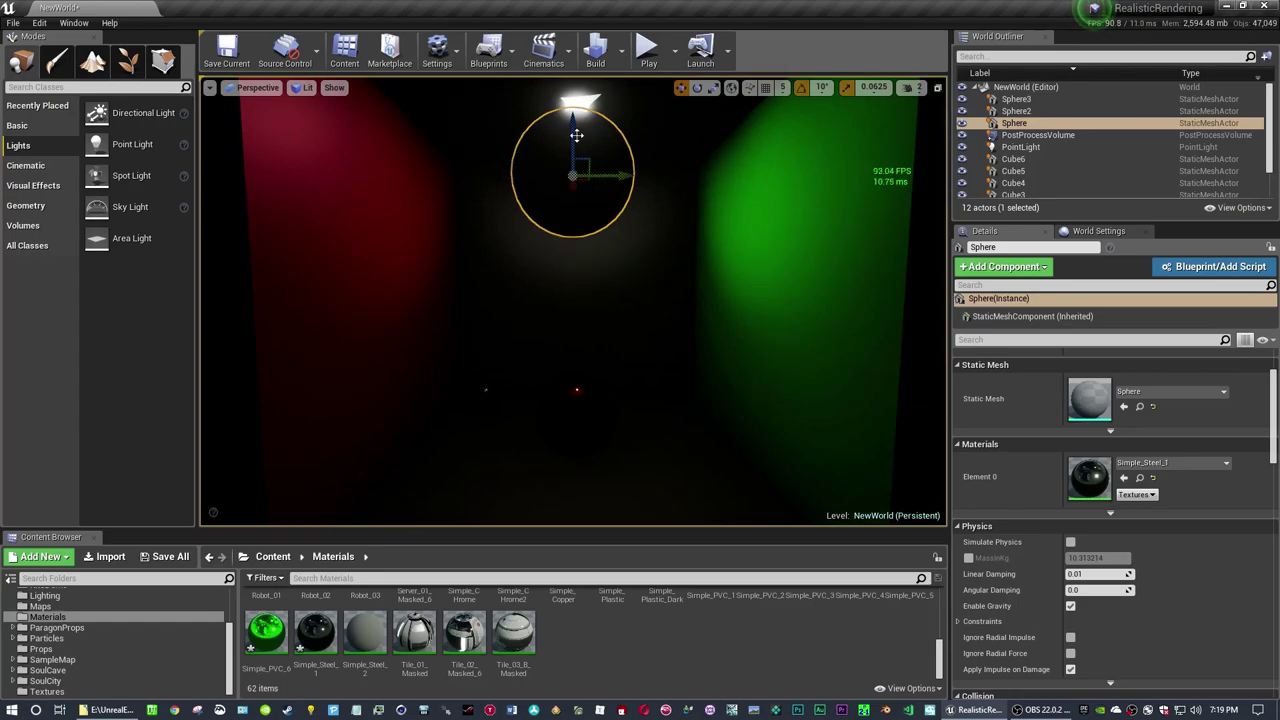
left_click_drag(576, 135, 705, 281)
left_click_drag(676, 231, 711, 377)
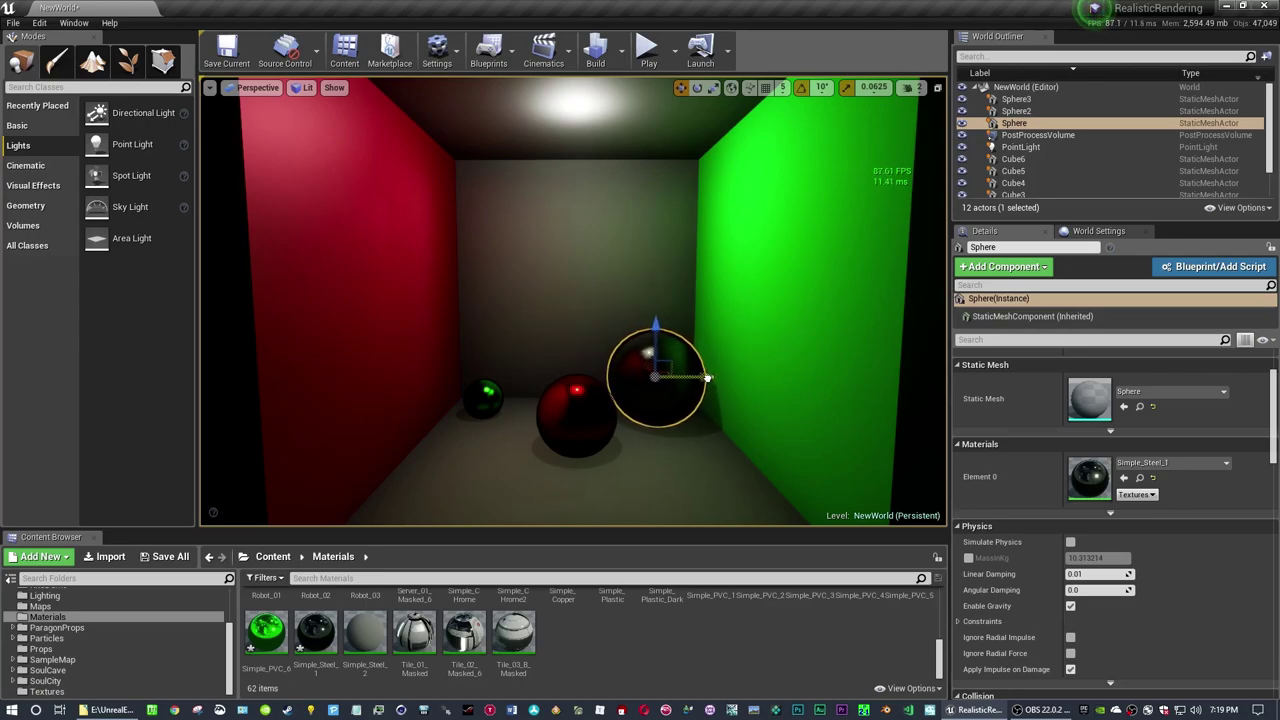
left_click_drag(649, 324, 649, 380)
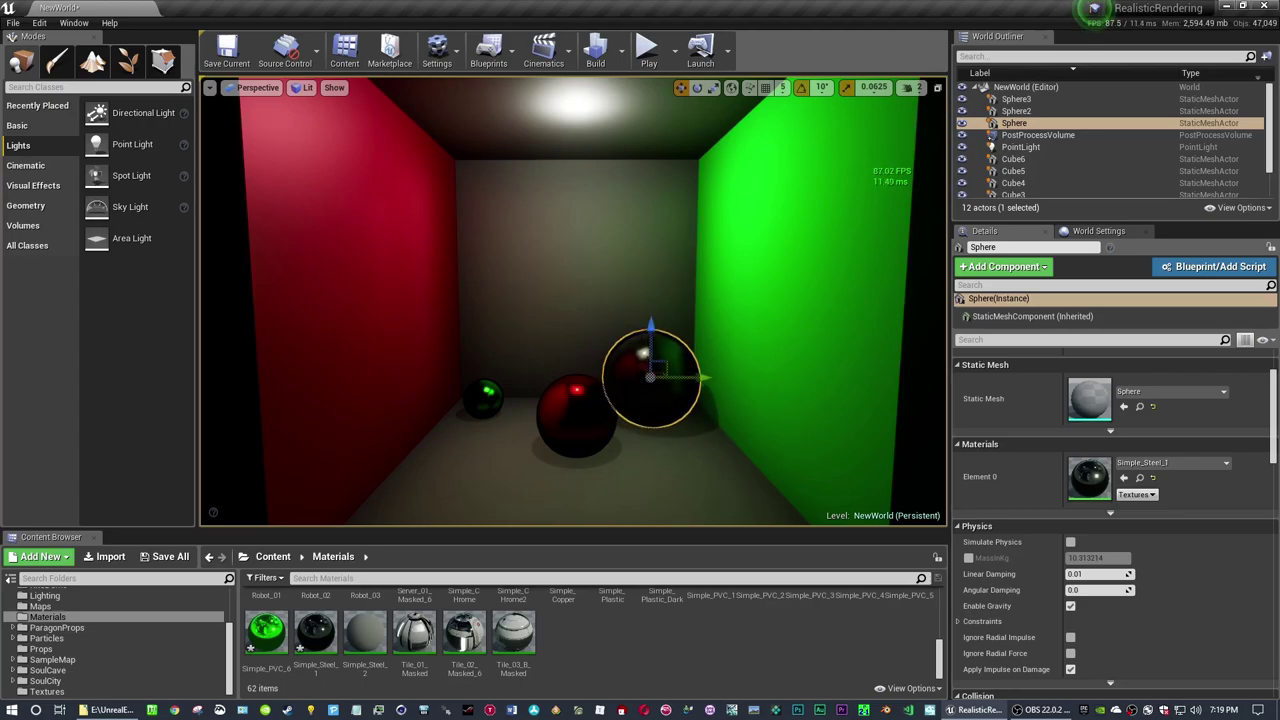
Select the red sphere and raise it slightly above the floor.
left_click(576, 410)
left_click(1012, 88)
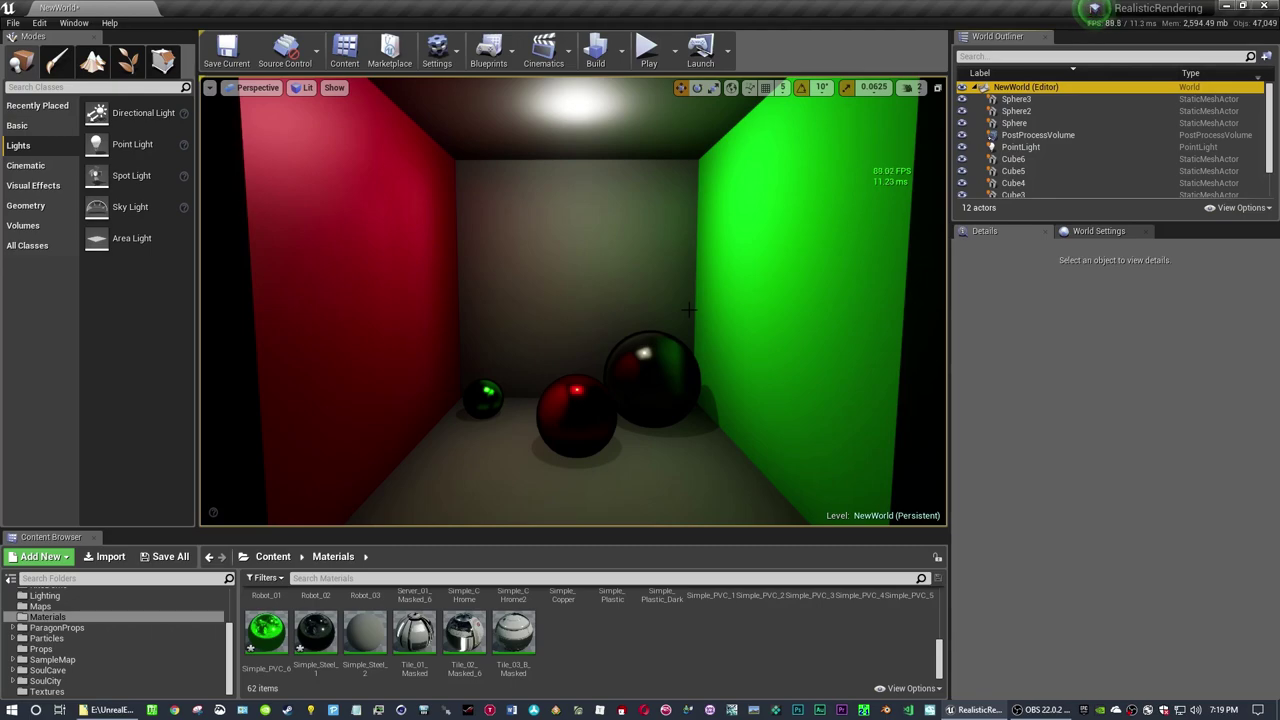
left_click(576, 400)
left_click_drag(576, 350, 583, 317)
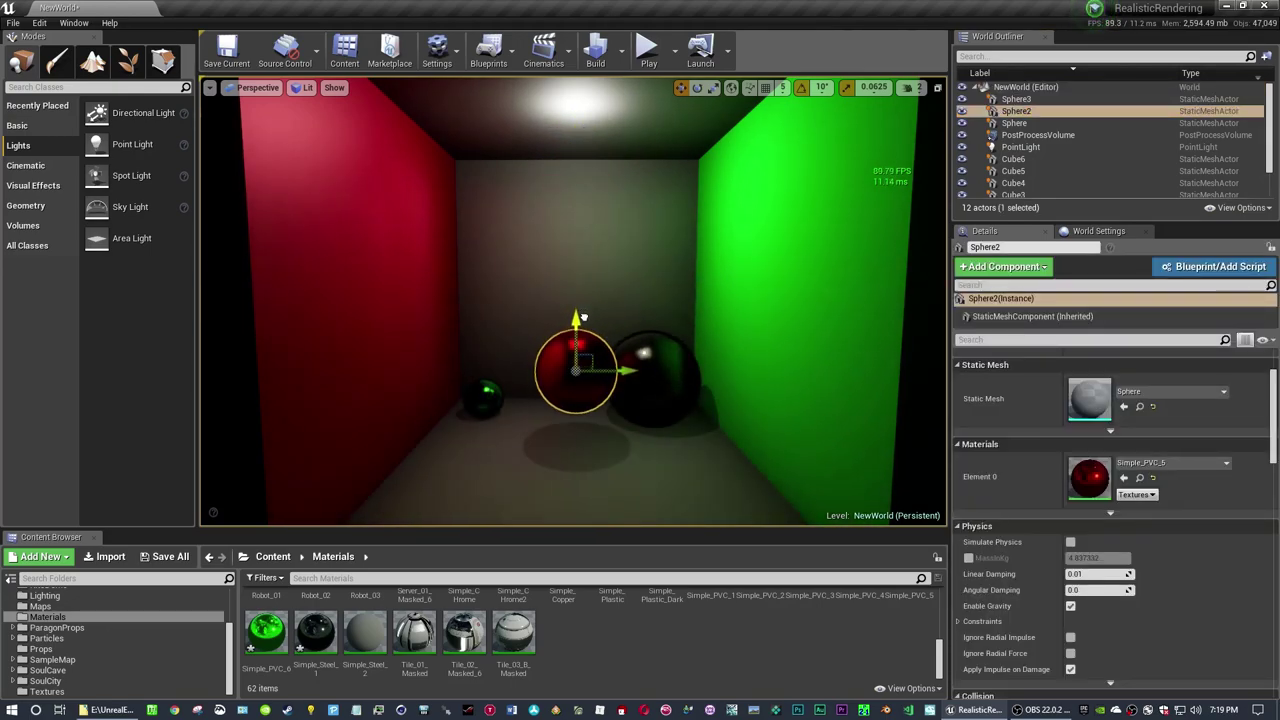
Place SM_Burnhope_Rock_01 from ParagonProps/Agora/Rocks/Meshes in front of the spheres and raise it slightly.
left_click(45, 627)
left_click(43, 649)
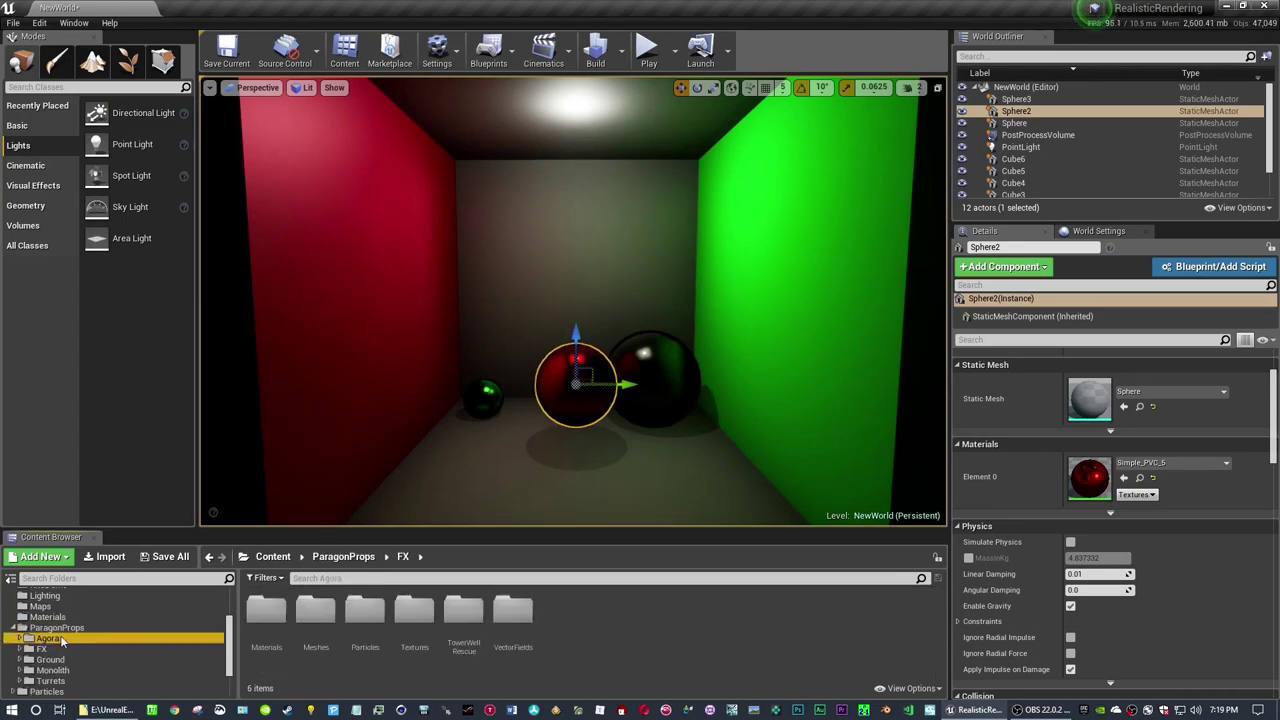
left_click(15, 639)
left_click(26, 660)
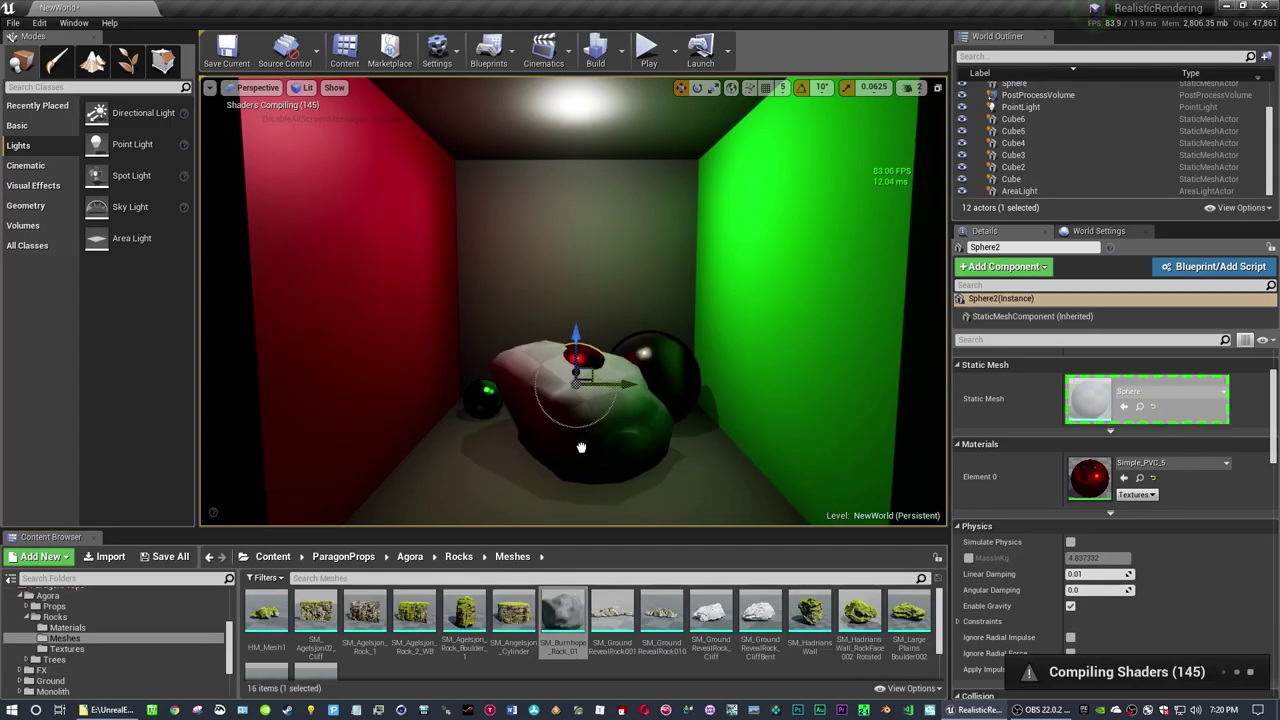
left_click_drag(571, 449, 578, 477)
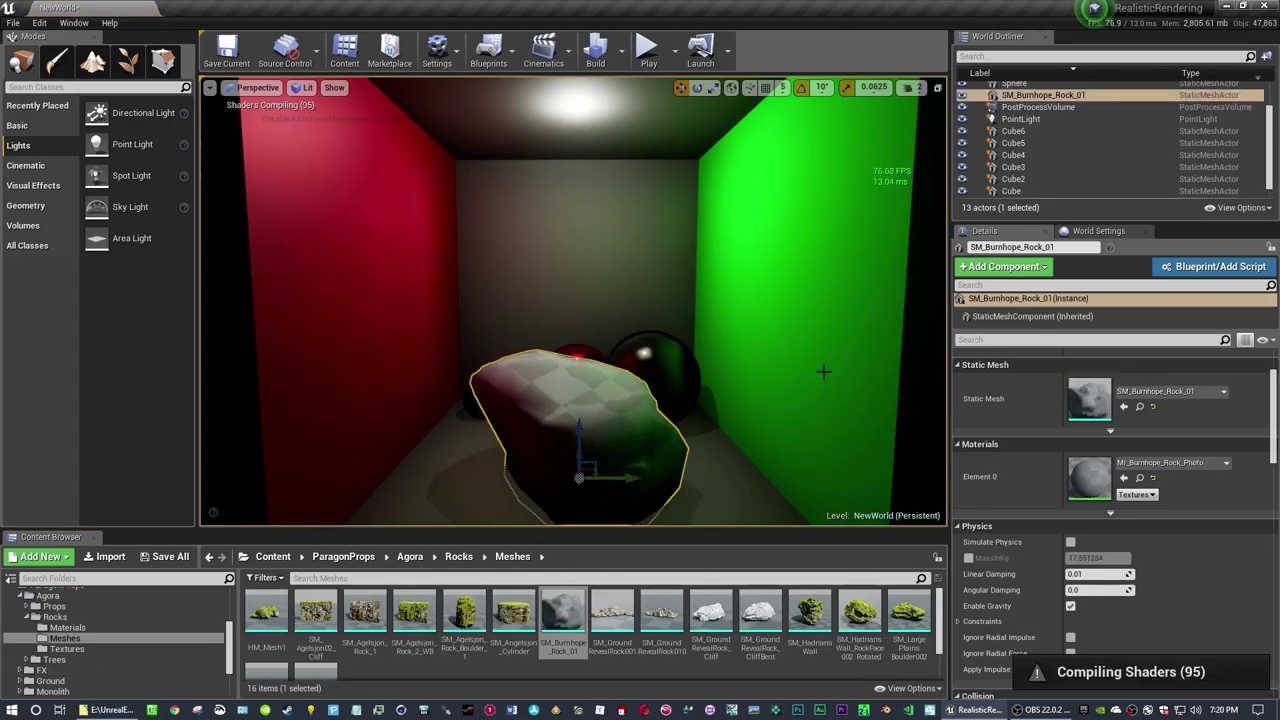
mouse_move(625, 477)
left_mouse_down()
mouse_move(648, 471)
mouse_move(419, 471)
mouse_move(797, 468)
mouse_move(340, 463)
mouse_move(628, 463)
left_mouse_up()
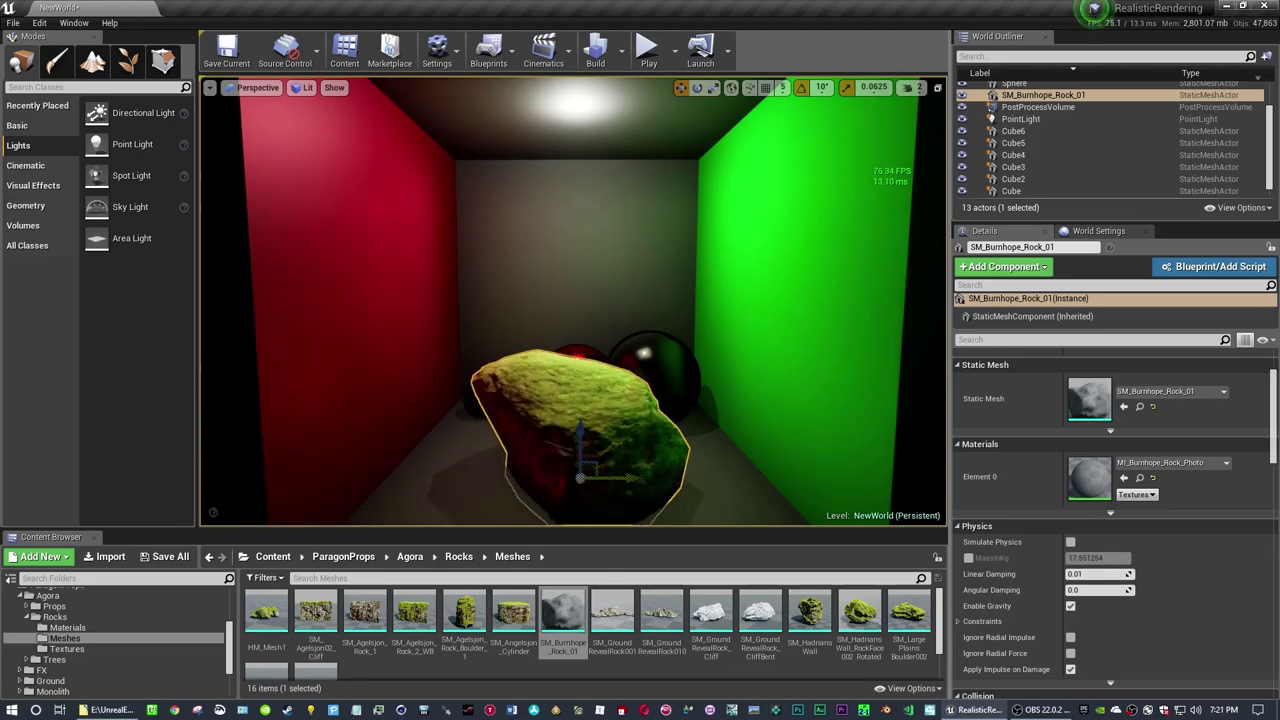
left_click_drag(576, 428, 619, 412)
Disable VXGI diffuse tracing, specular tracing, multi-bounce and area lights in the PostProcessVolume.
left_click(1040, 107)
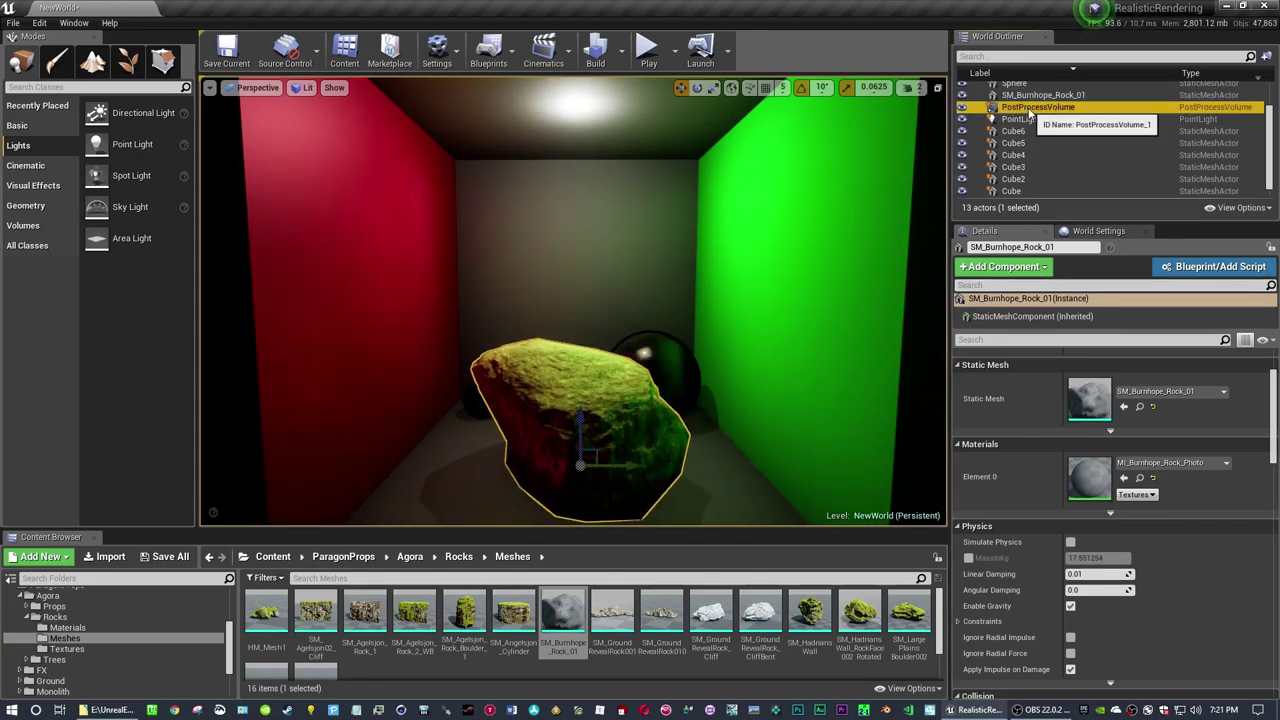
scroll(1010, 480, "down", 10)
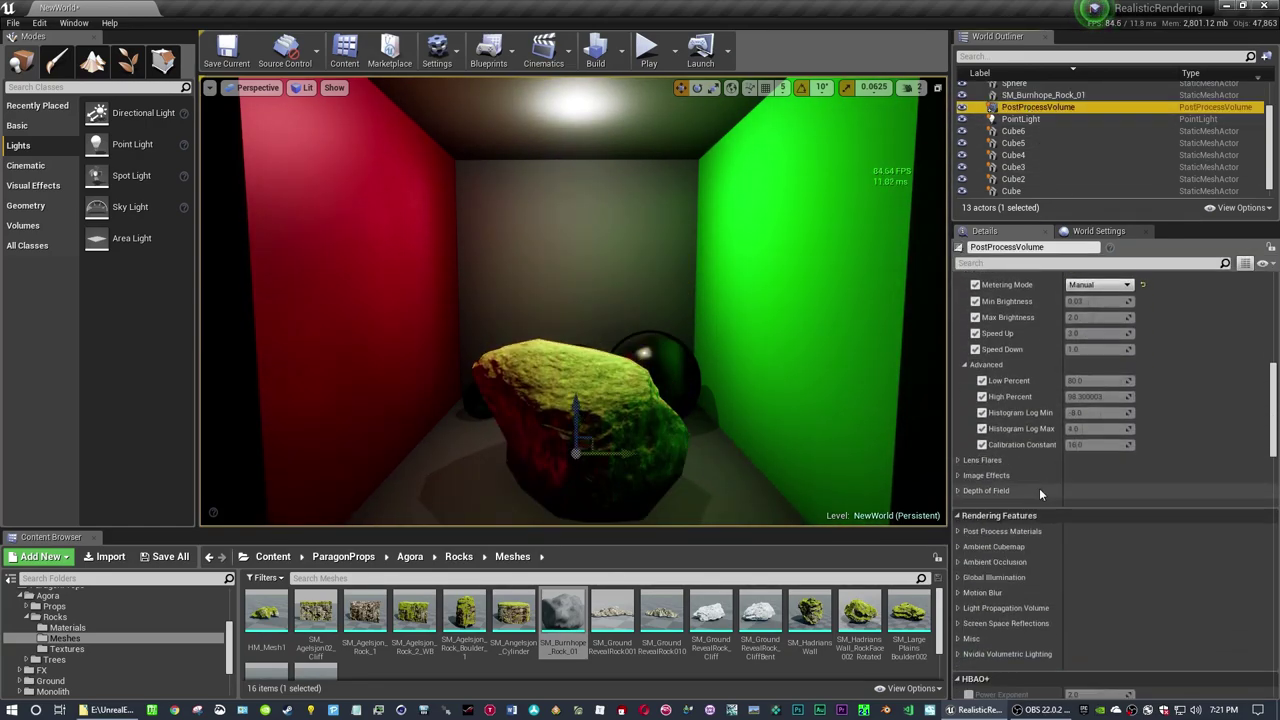
scroll(1045, 496, "down", 4)
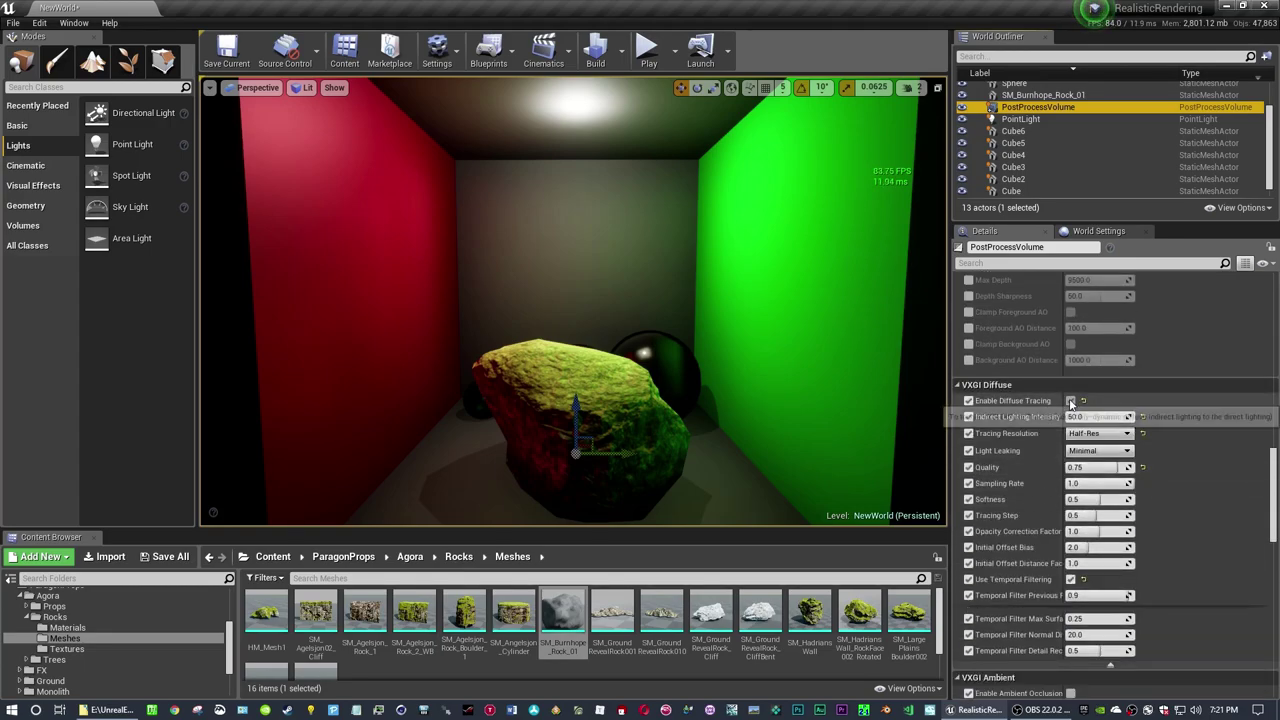
left_click(1070, 401)
scroll(1060, 480, "down", 6)
left_click(1070, 494)
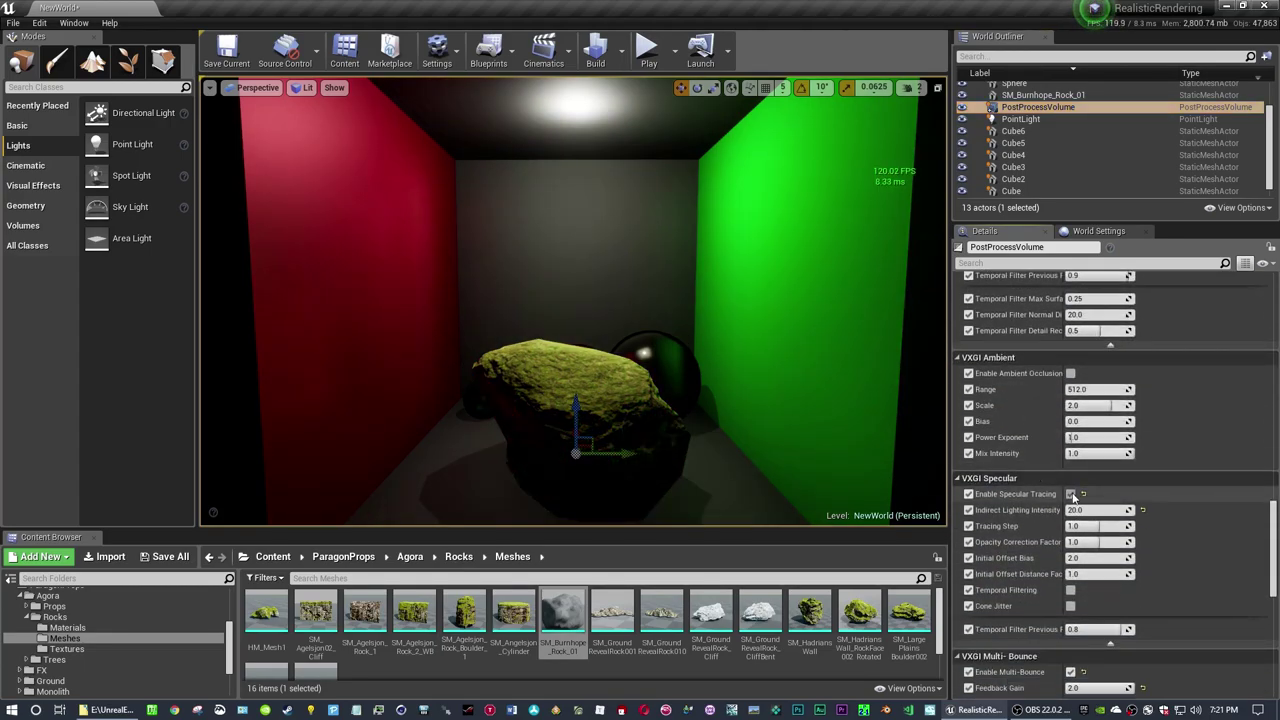
scroll(1045, 512, "down", 6)
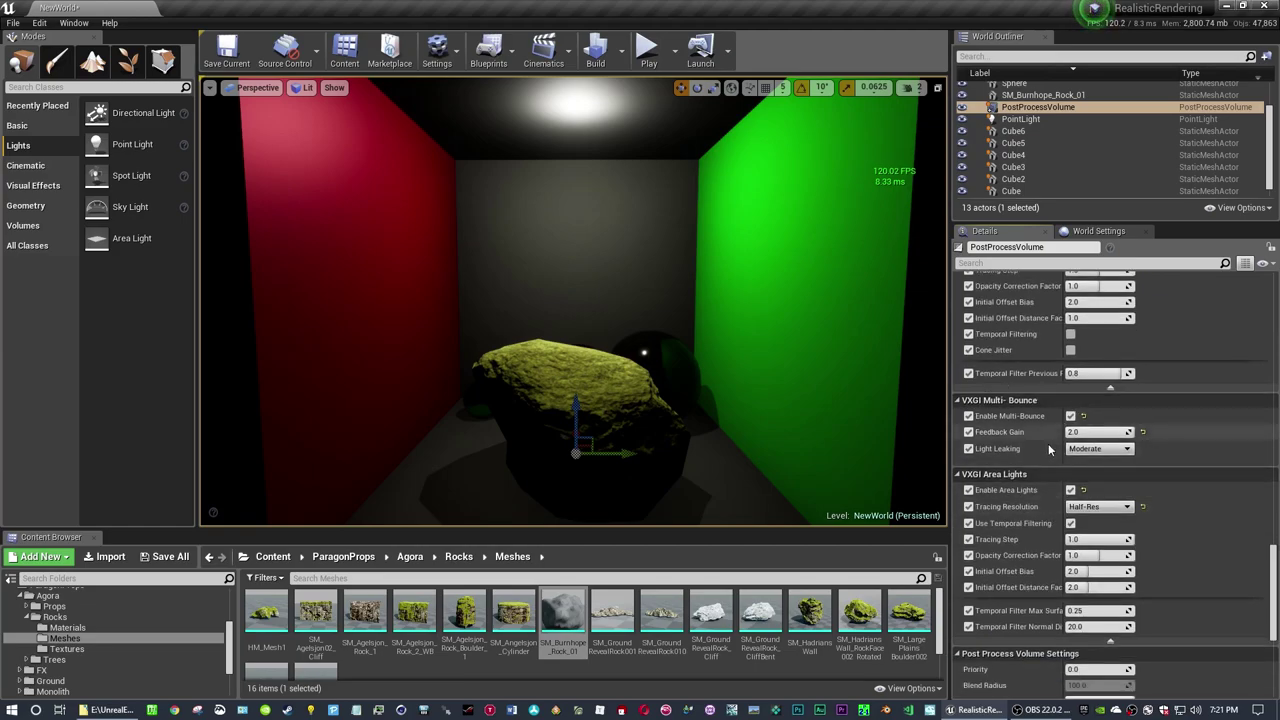
left_click(1070, 416)
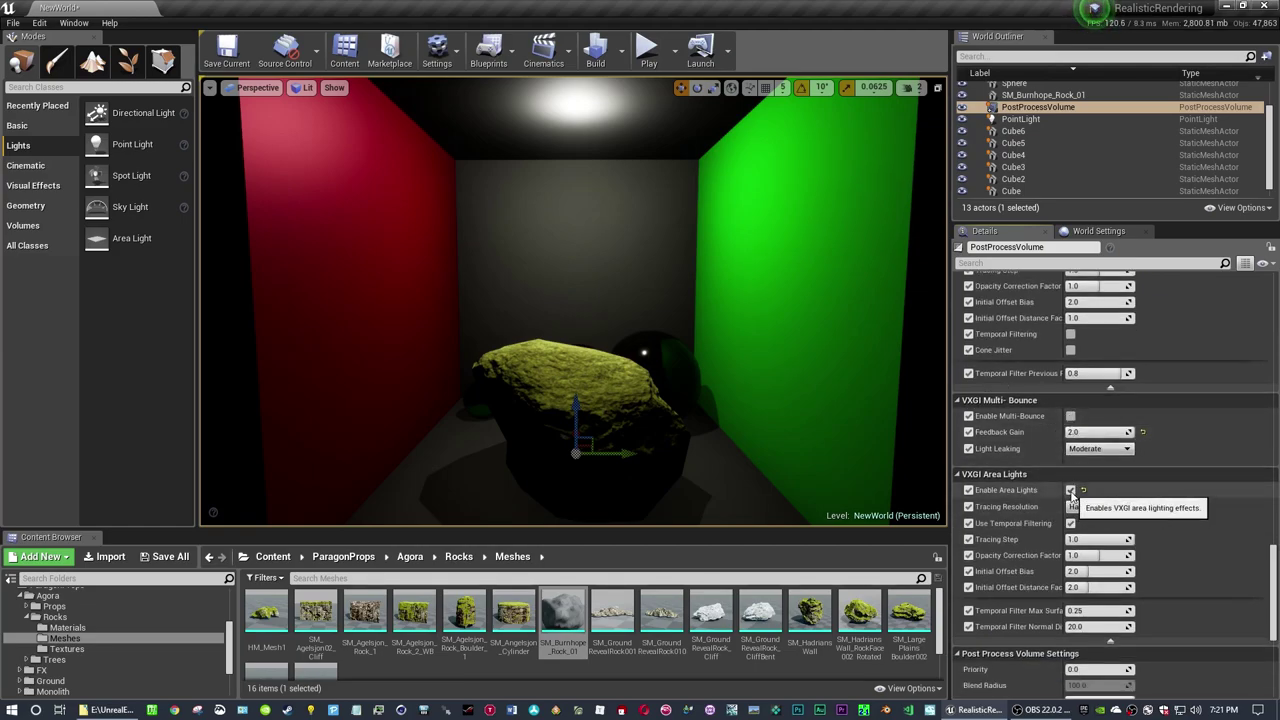
left_click(1070, 490)
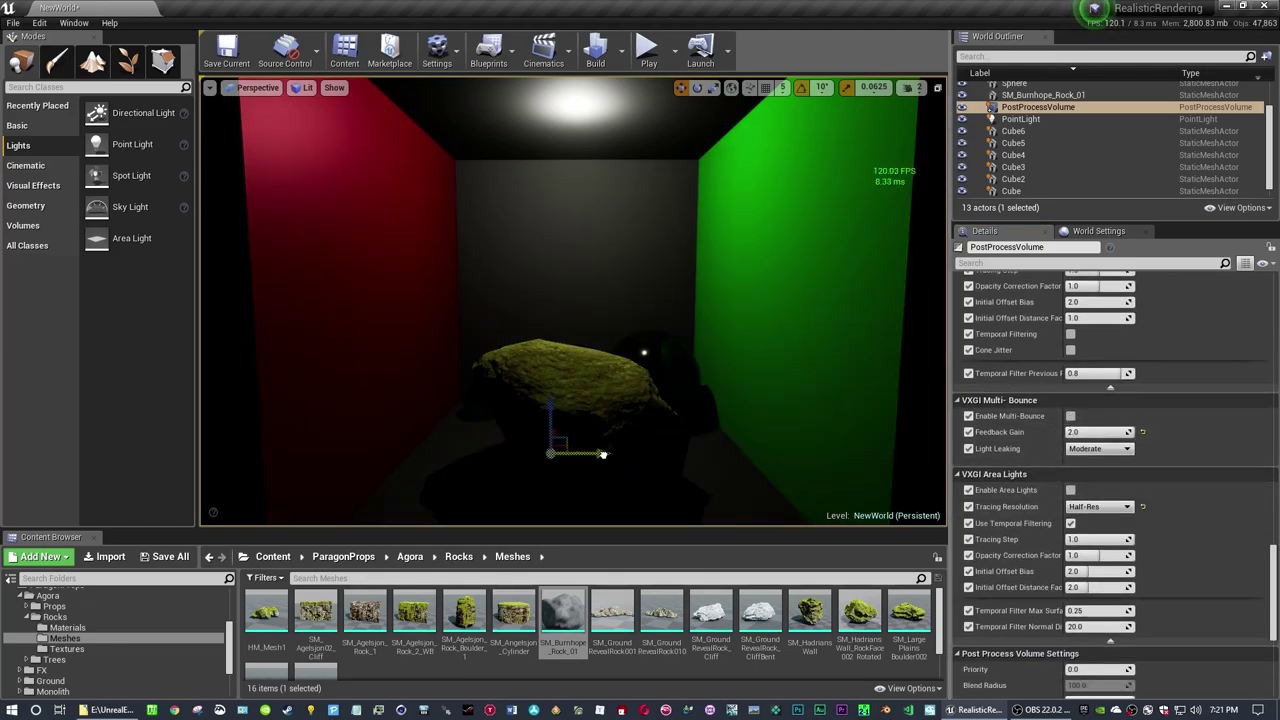
Set the SM_Burnhope_Rock_01 actor's mobility to Movable, lift it high in the box, and lower it back toward the floor.
left_click(1020, 119)
left_click(1043, 95)
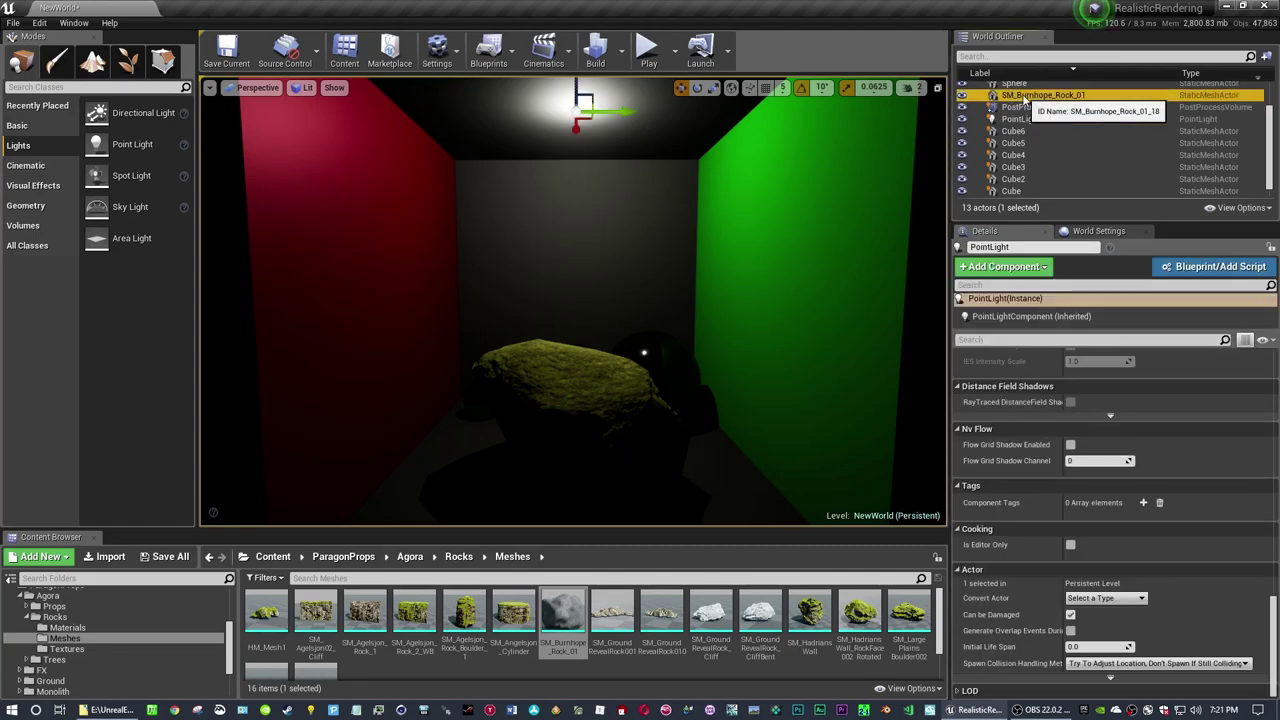
scroll(1110, 500, "up", 10)
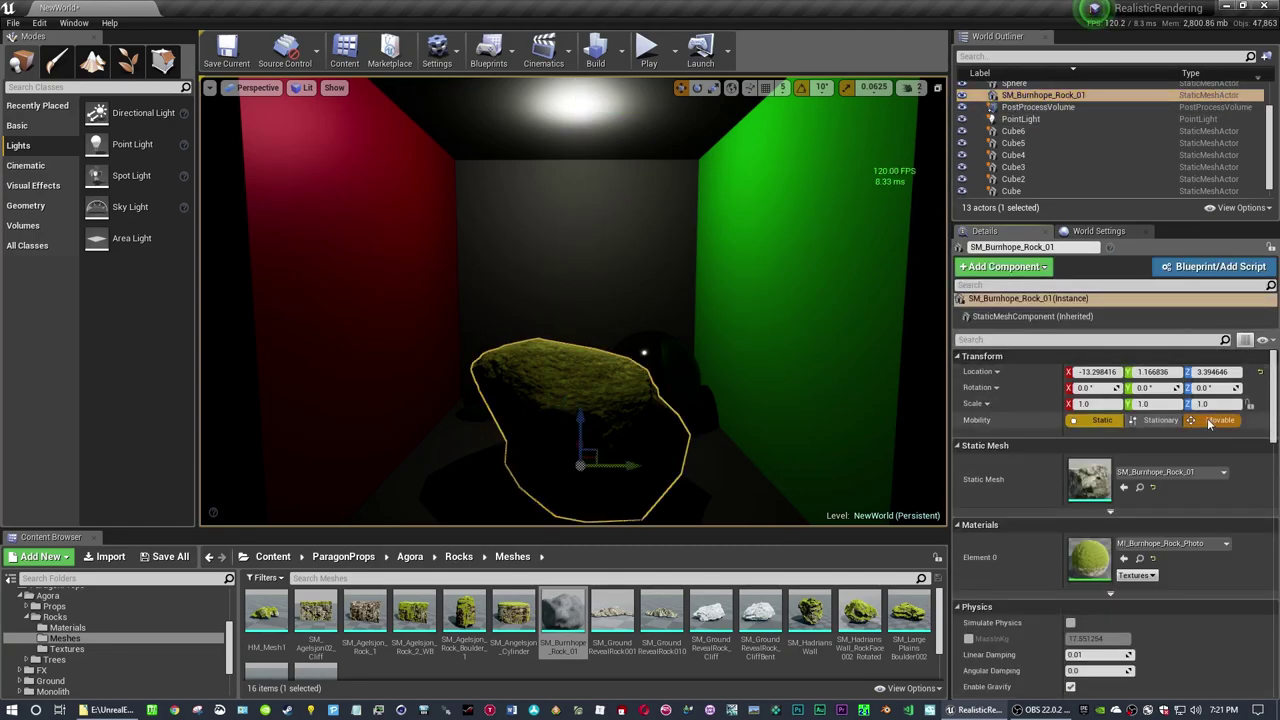
mouse_move(629, 469)
left_mouse_down()
mouse_move(490, 465)
mouse_move(840, 462)
mouse_move(608, 459)
left_mouse_up()
left_click_drag(558, 414, 658, 308)
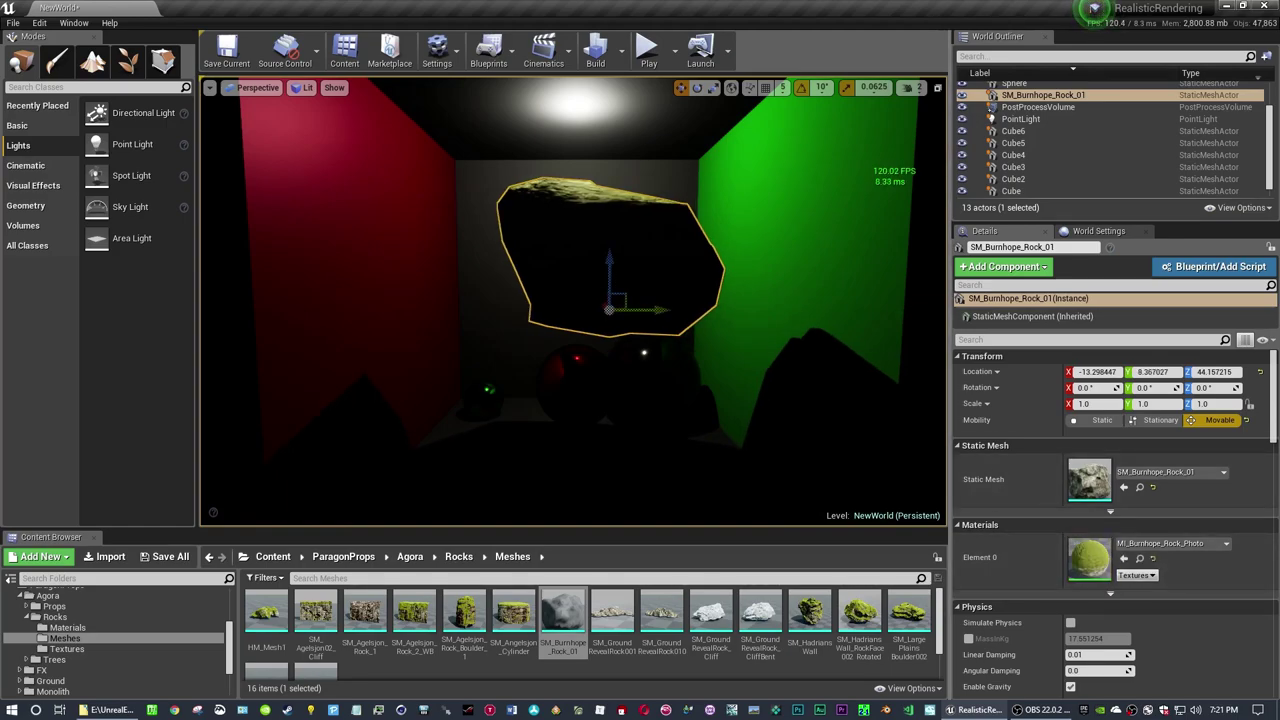
left_click_drag(614, 252, 643, 363)
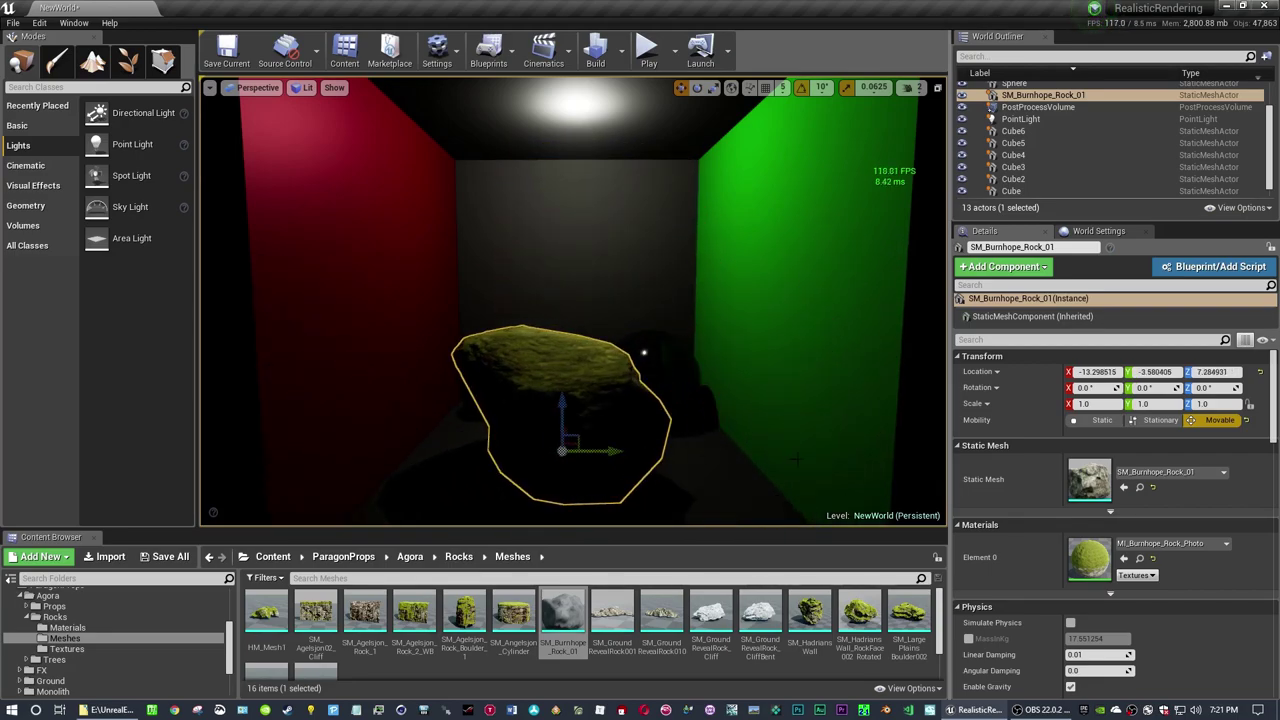
Turn off UseMoss in the rock's MI_Burnhope_Rock_Photo material, save it and close the material editor.
double_click(1089, 557)
scroll(462, 425, "down", 5)
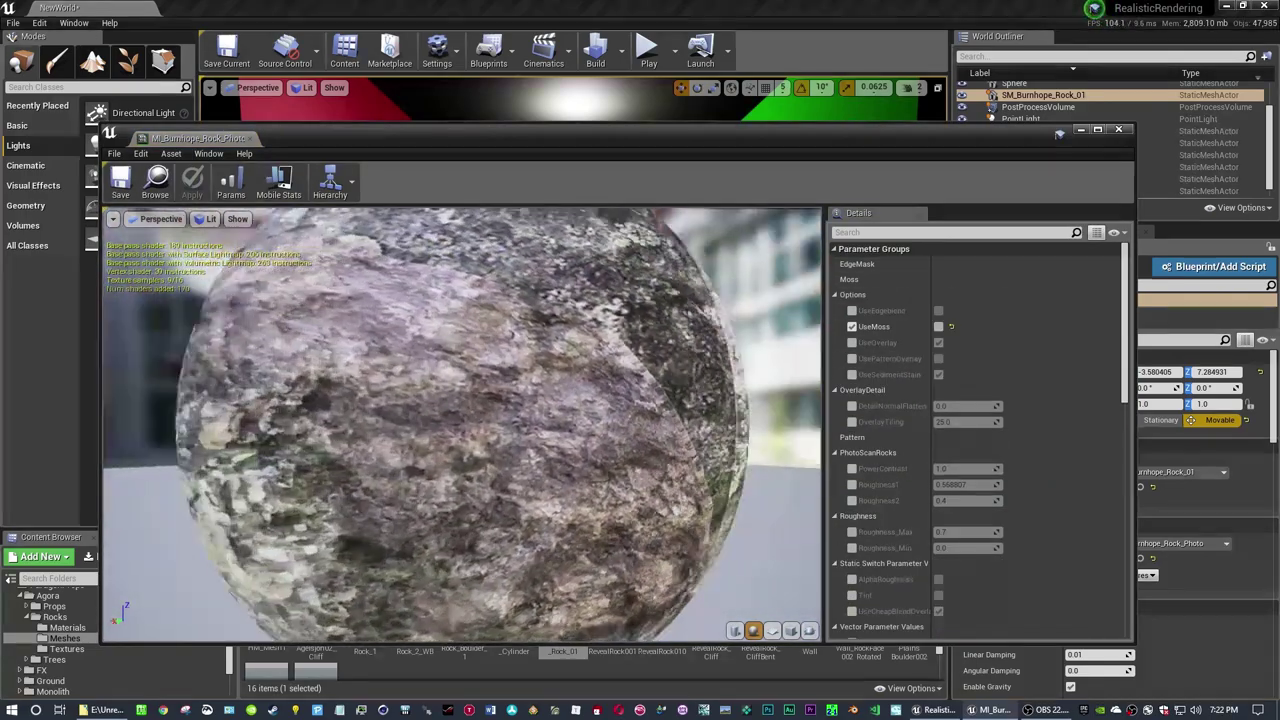
scroll(482, 362, "up", 3)
left_click_drag(482, 362, 430, 357)
left_click(120, 184)
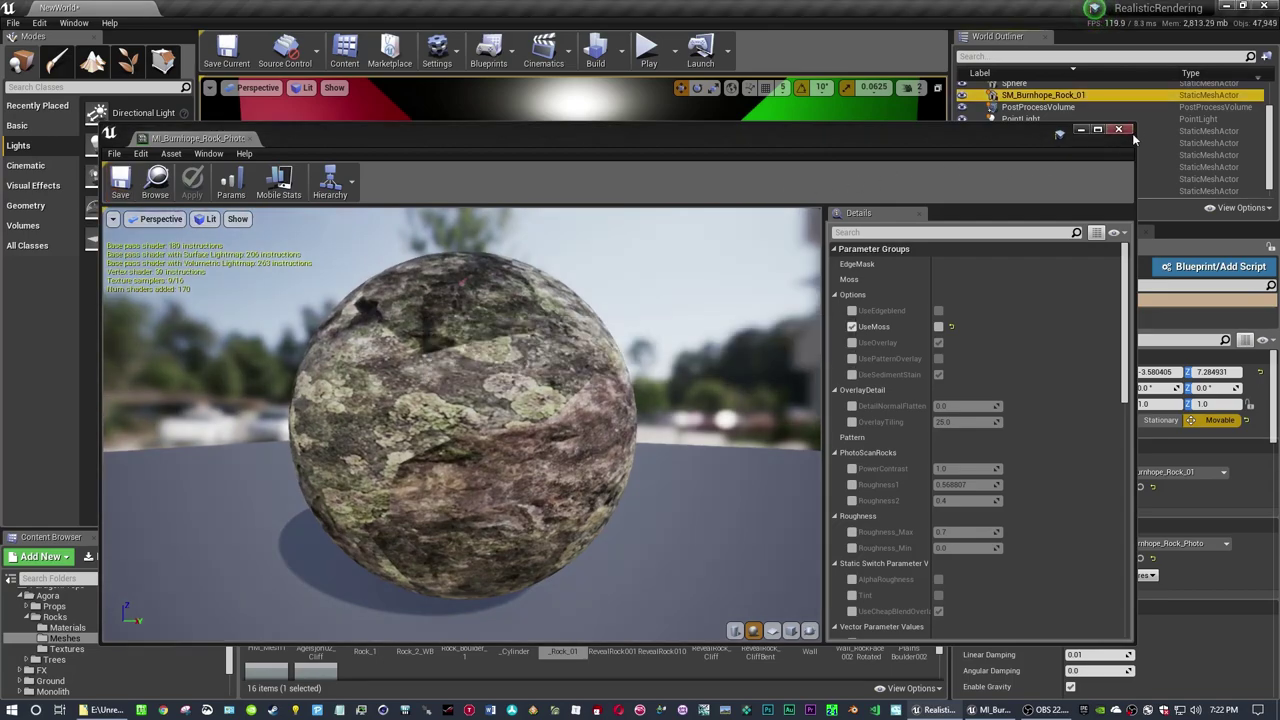
left_click(1119, 130)
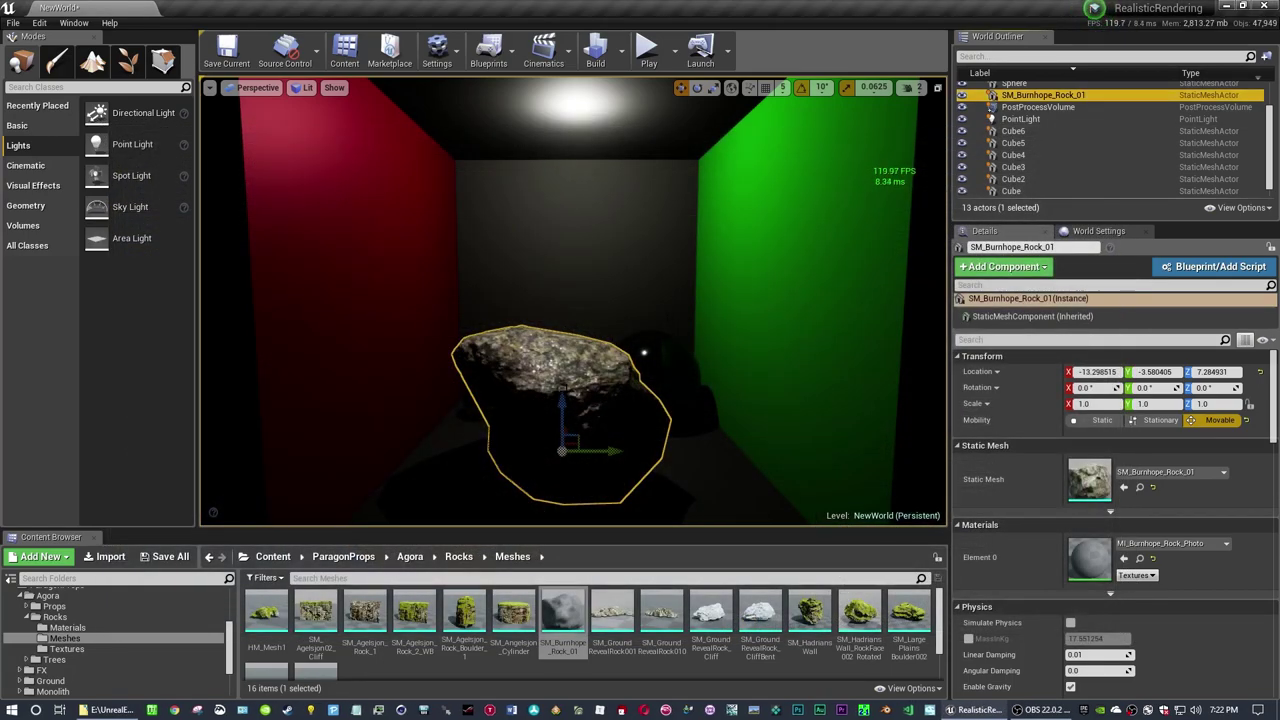
Lower the rock to the floor toward the green wall and enable VXGI diffuse tracing in the PostProcessVolume.
left_click_drag(564, 404, 681, 510)
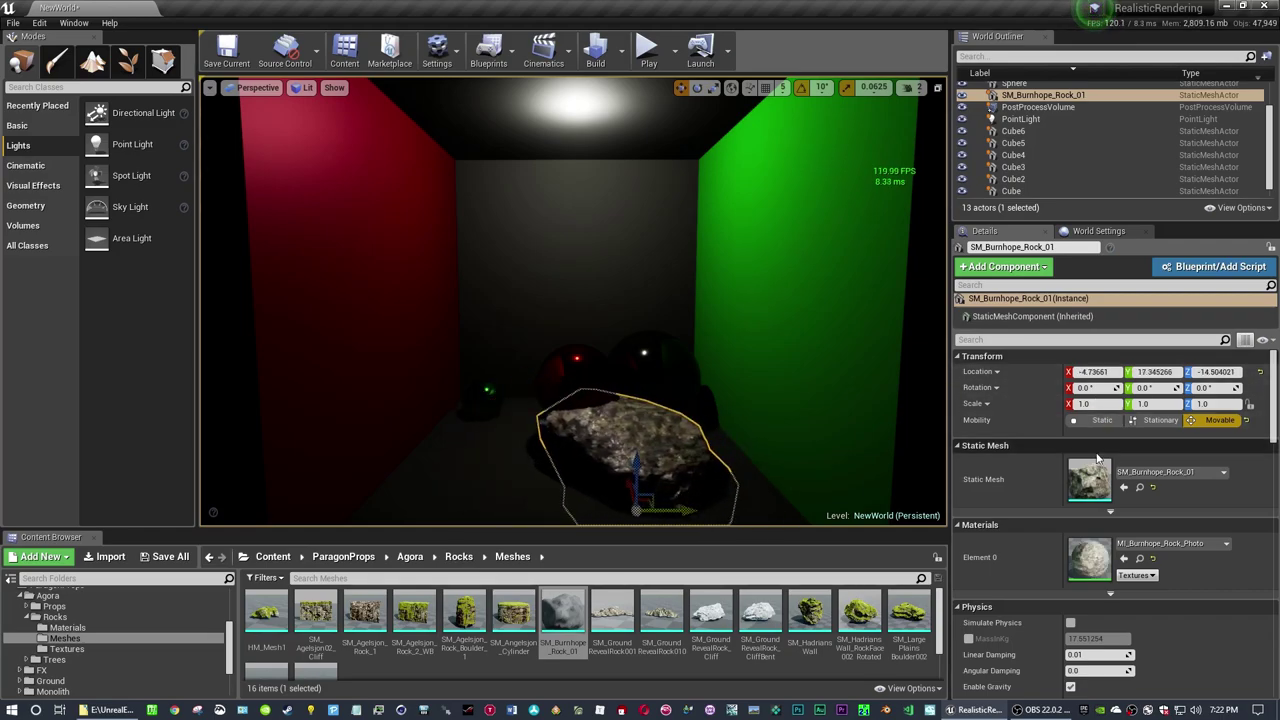
left_click(1040, 107)
scroll(1020, 493, "down", 15)
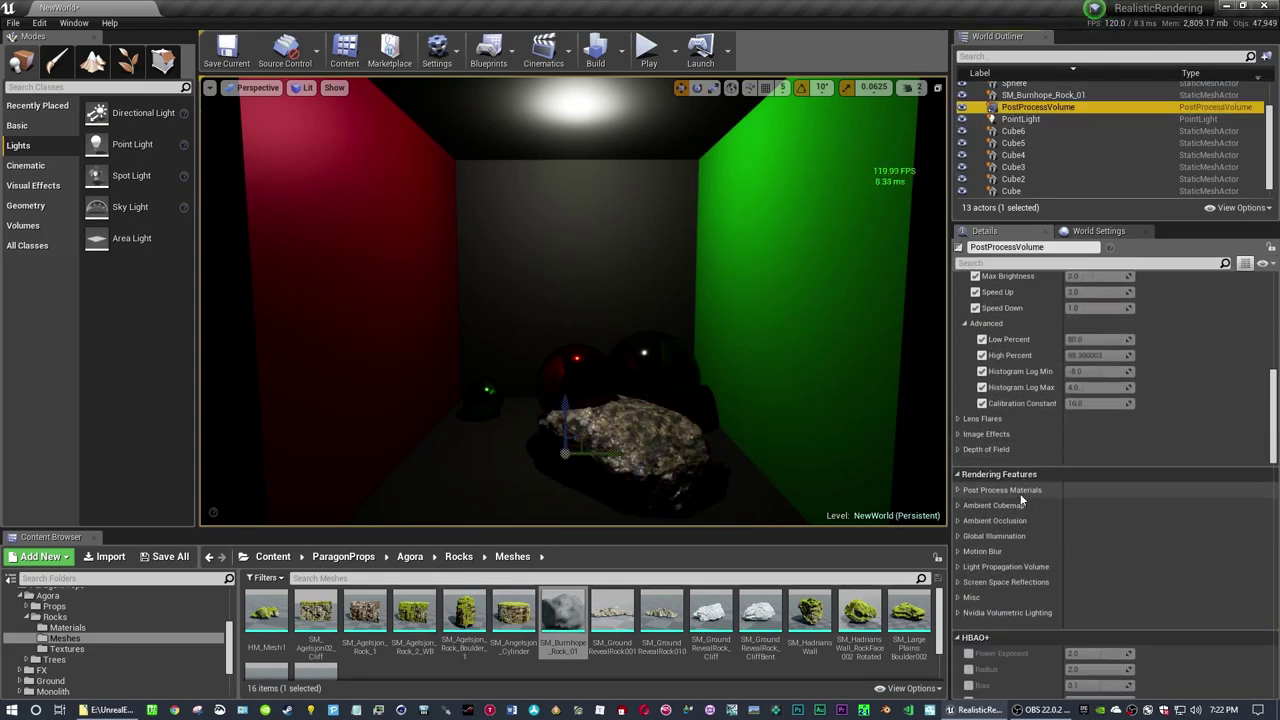
left_click(1070, 445)
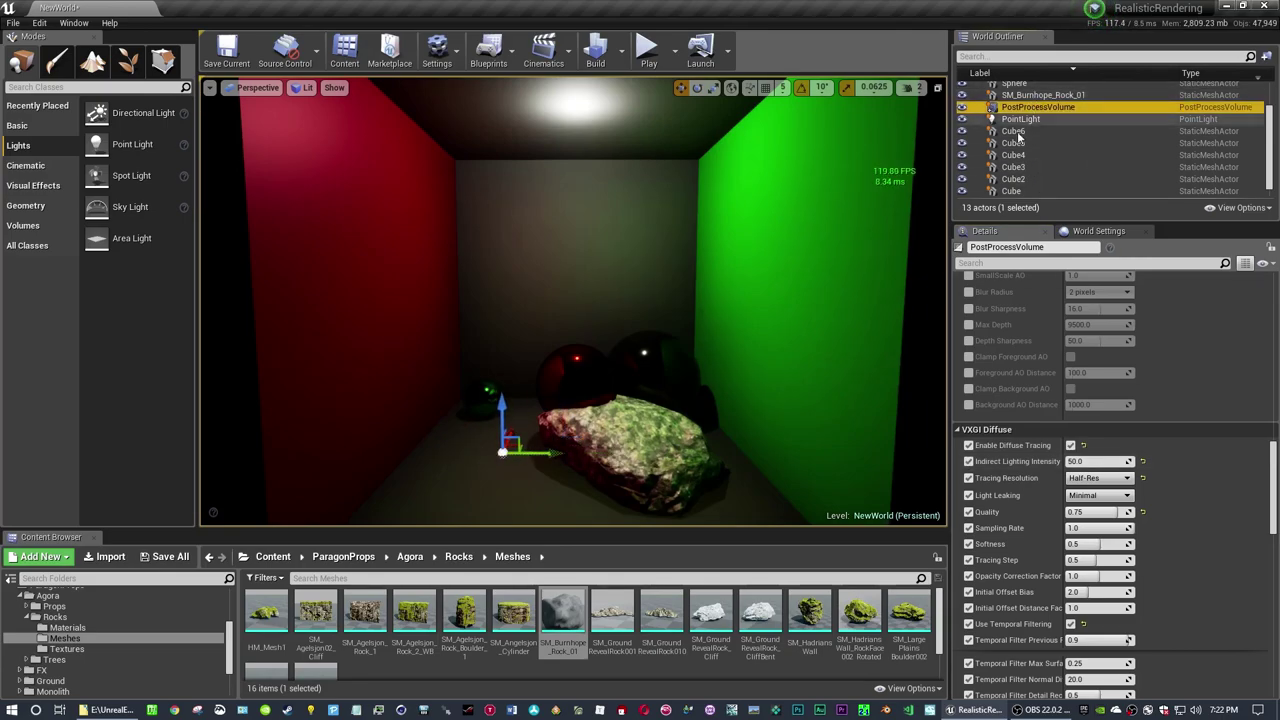
Select SM_Burnhope_Rock_01 and move it across the floor toward the red wall.
left_click(1015, 84)
left_click(1040, 95)
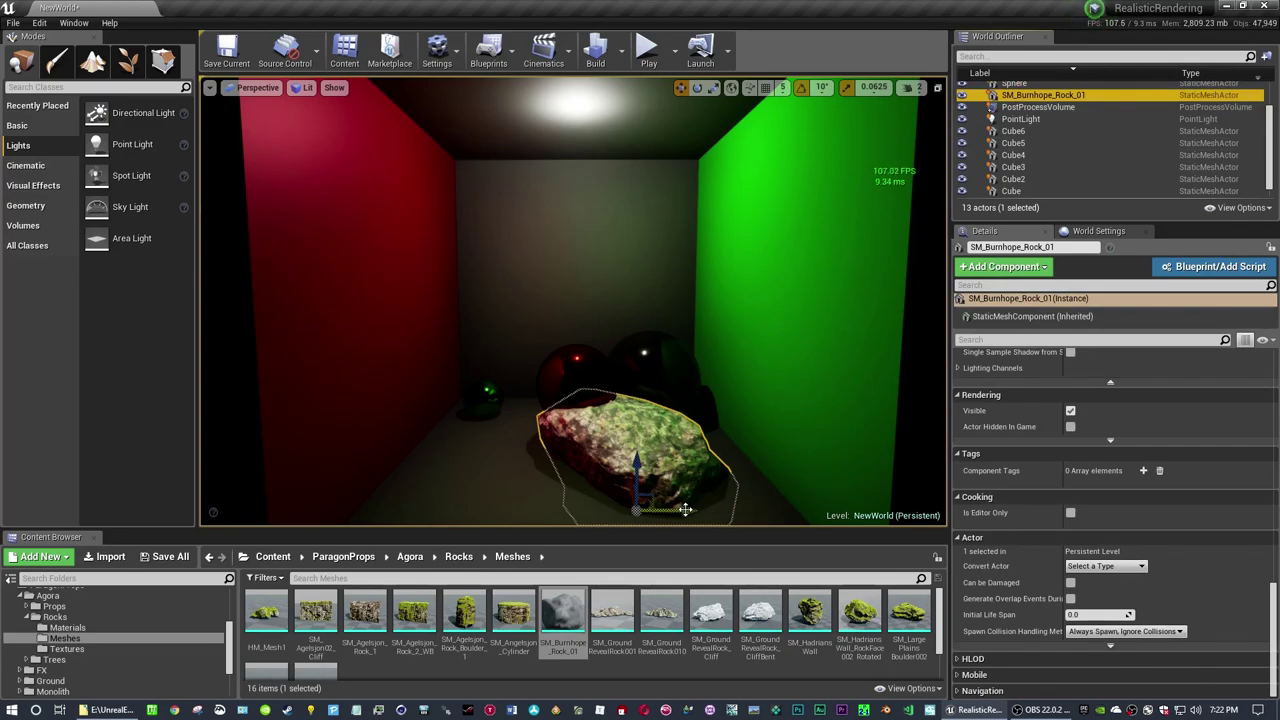
left_click_drag(685, 510, 578, 510)
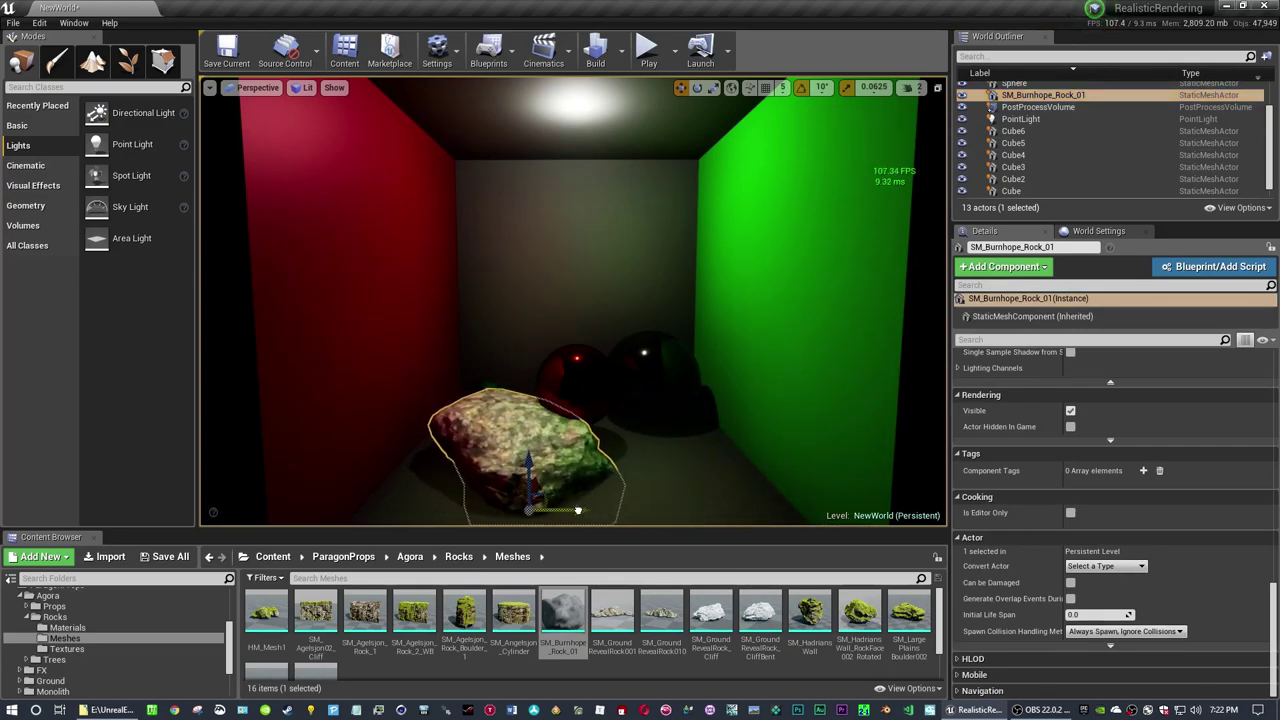
Enable VXGI specular tracing in the PostProcessVolume and shift the rock closer to the red wall.
left_click(1038, 107)
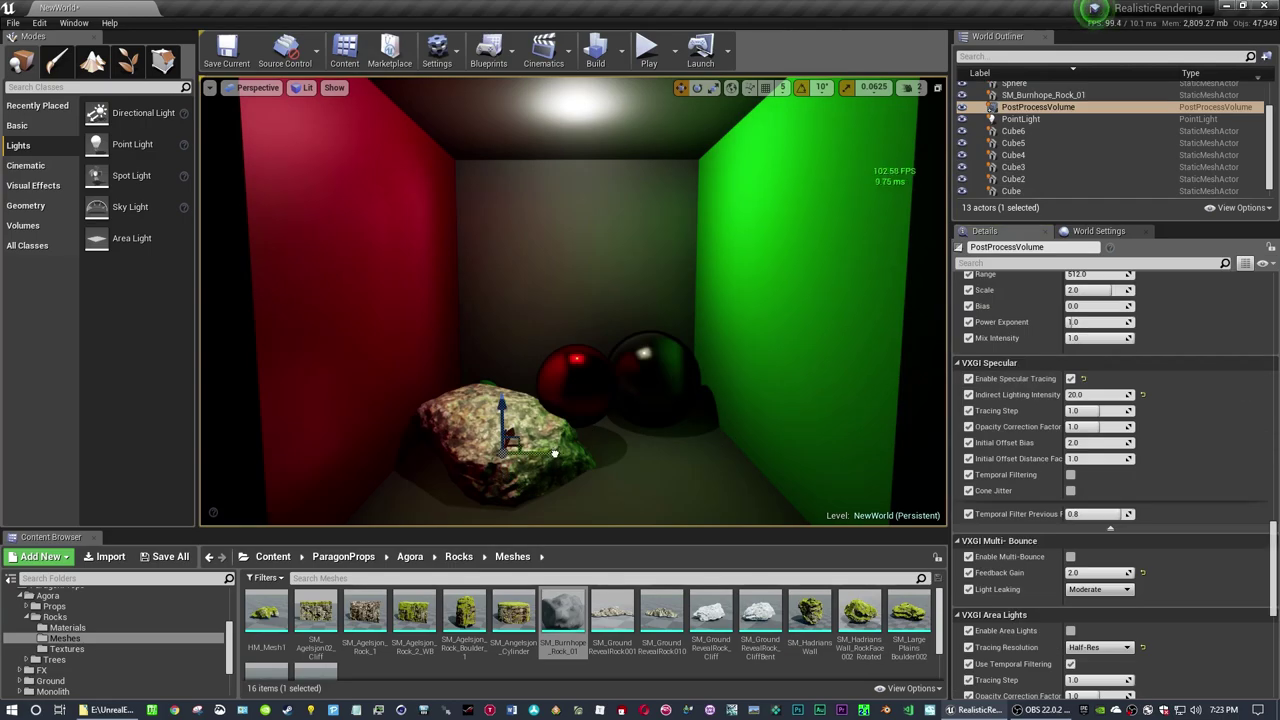
left_click(1040, 95)
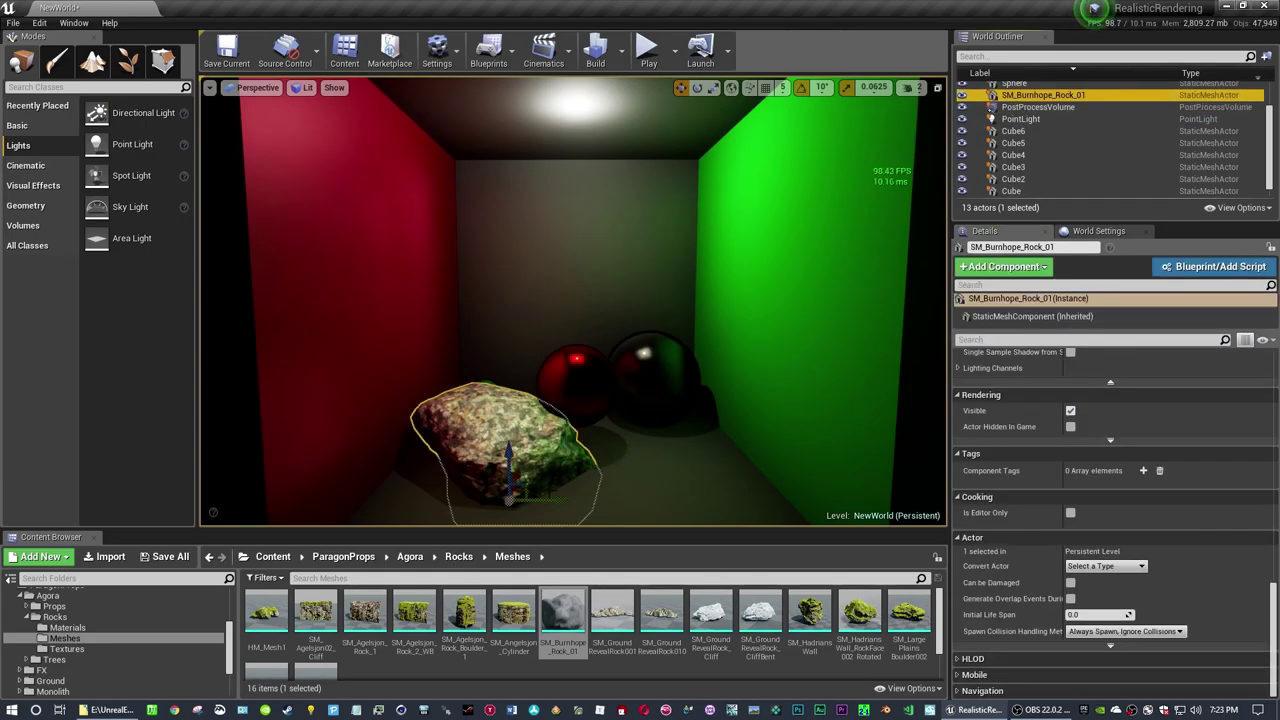
left_click_drag(564, 498, 527, 499)
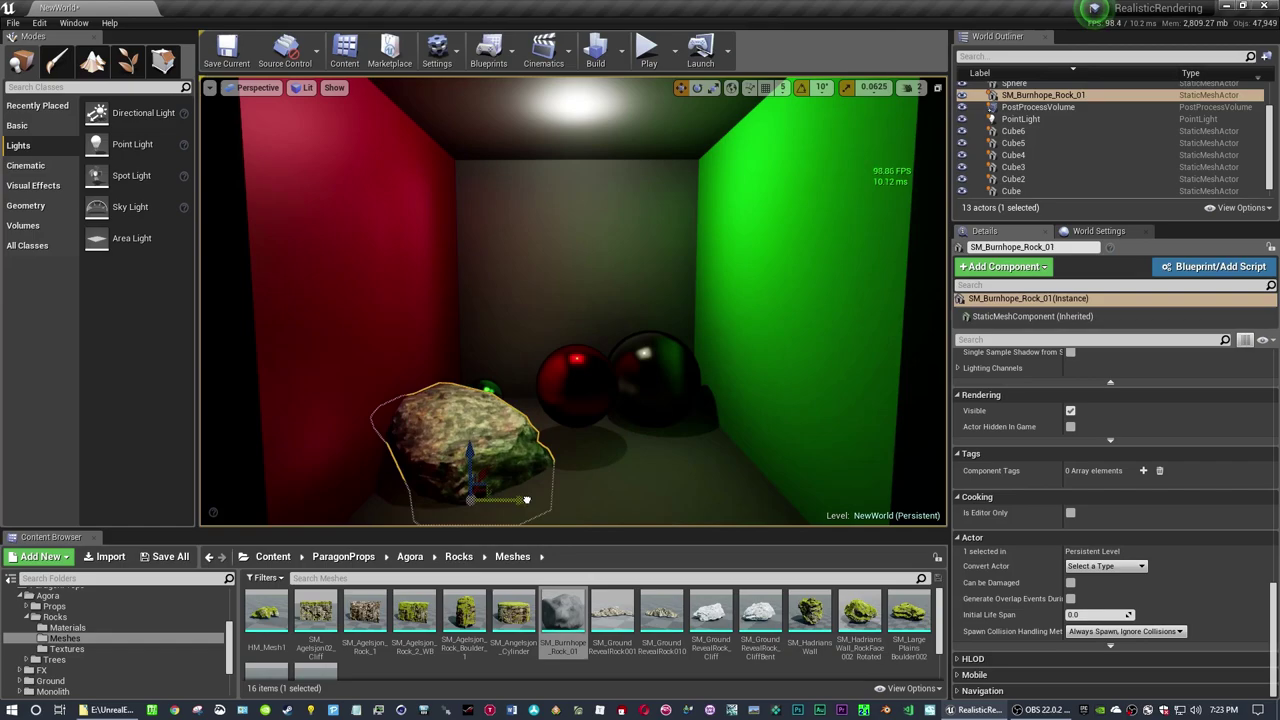
Raise the rock, then enable VXGI ambient occlusion, multi-bounce and area lights in the PostProcessVolume.
left_click_drag(469, 449, 512, 347)
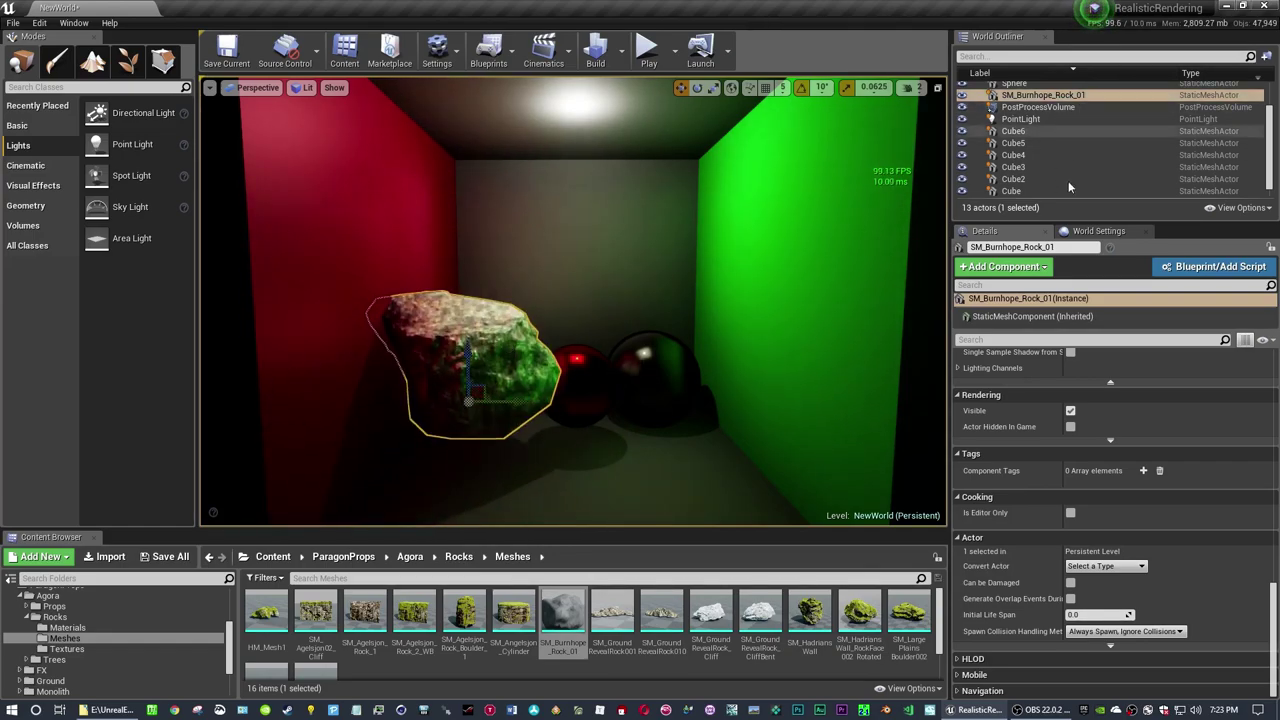
left_click(1036, 108)
scroll(1030, 495, "down", 10)
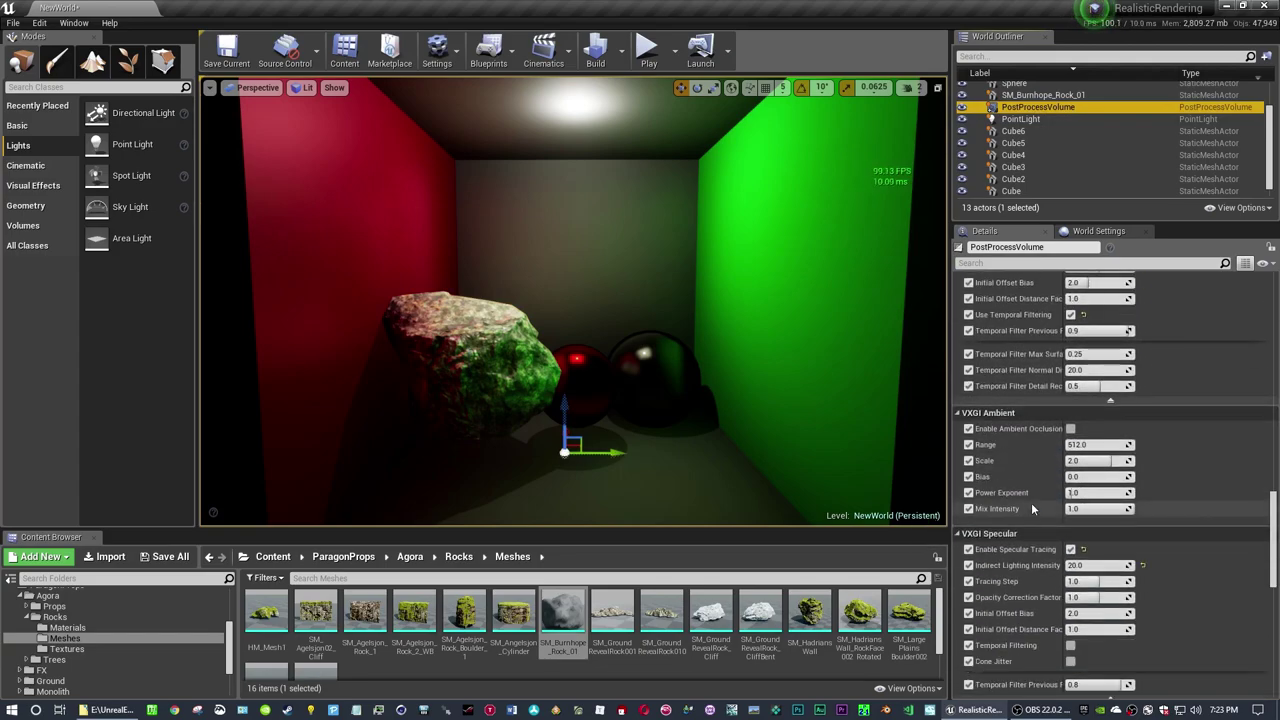
left_click(1071, 429)
scroll(1065, 436, "down", 7)
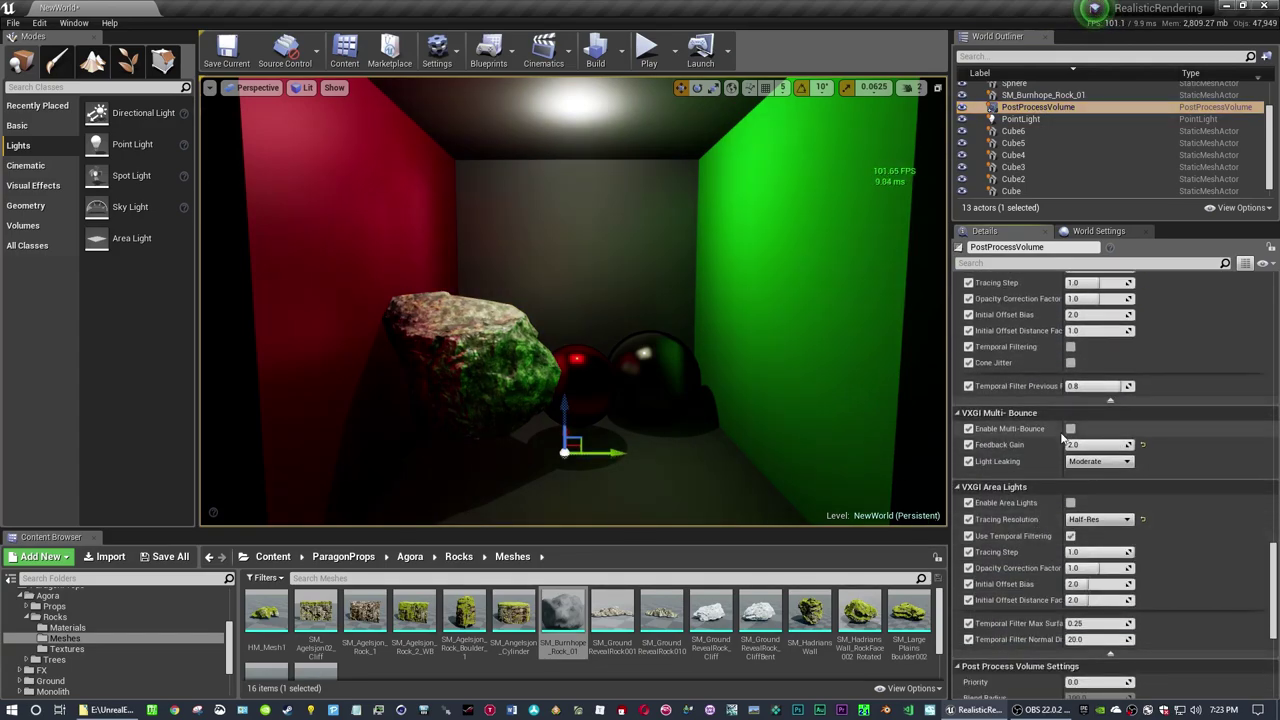
left_click(1071, 503)
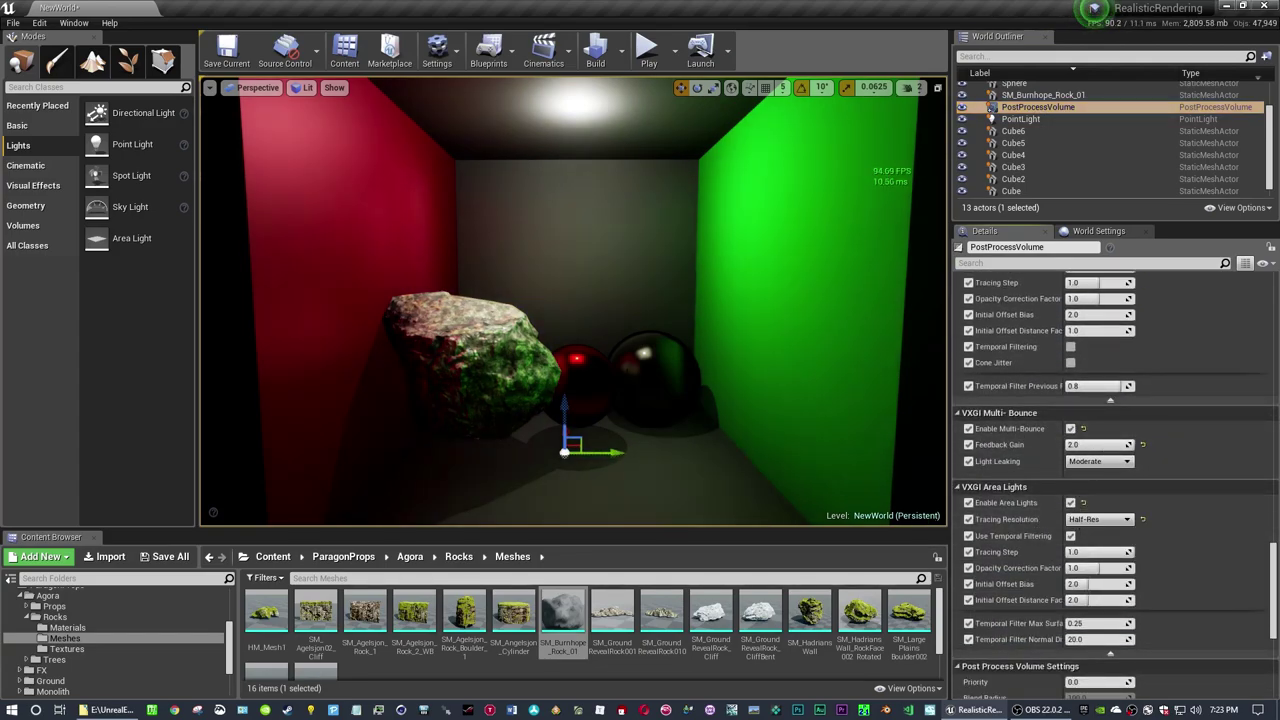
Select SM_Burnhope_Rock_01 and move it down to the middle of the floor in front of the spheres.
left_click(997, 99)
left_click_drag(497, 394, 510, 460)
left_click_drag(557, 510, 527, 424)
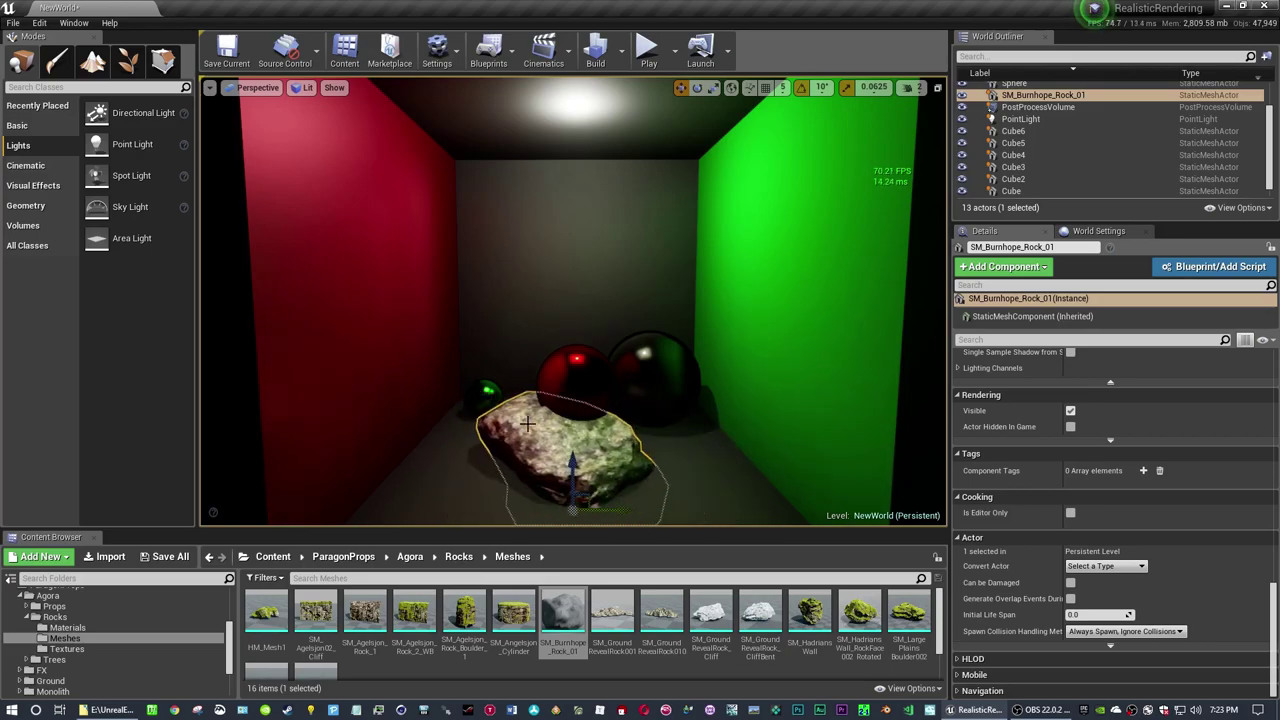
View the scene as VXGI opacity voxels and then as VXGI emittance voxels.
left_click(303, 88)
left_click(330, 247)
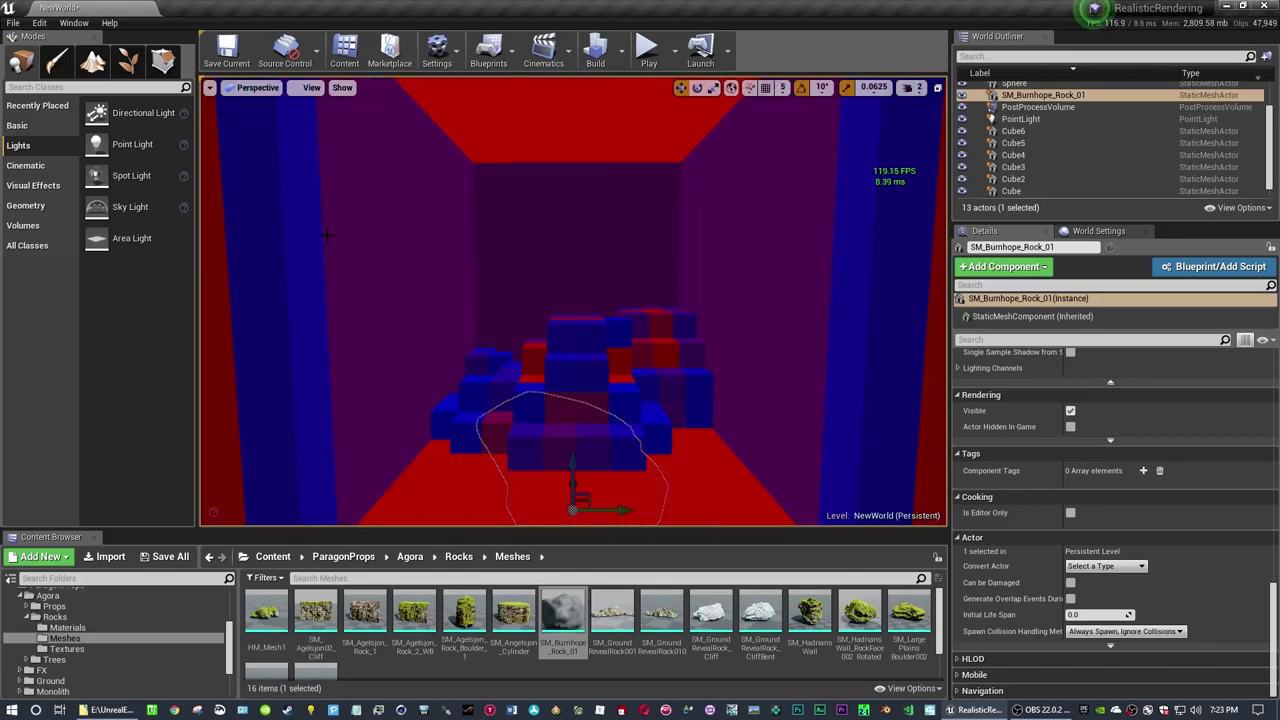
left_click(310, 88)
left_click(340, 250)
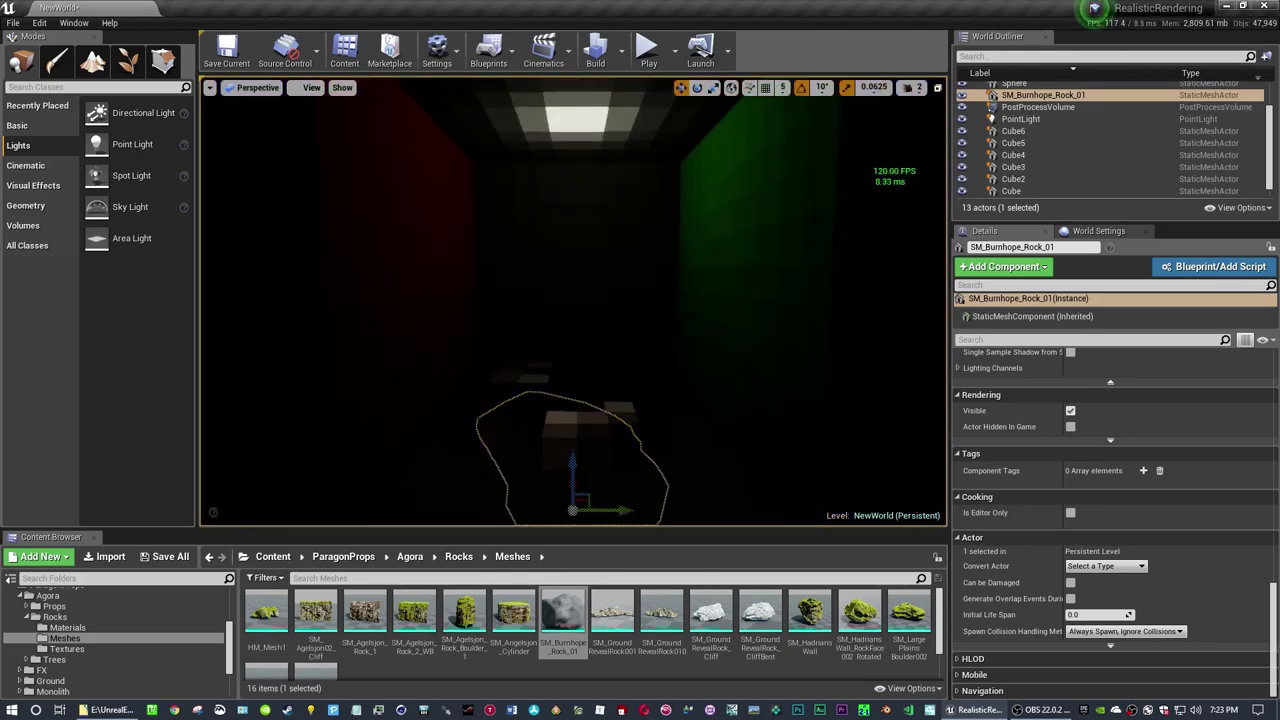
Move the rock around the box in the emittance voxel view, leaving it slightly above the middle of the floor.
left_click_drag(622, 513, 558, 245)
left_click_drag(582, 293, 616, 293)
left_click_drag(571, 233, 571, 379)
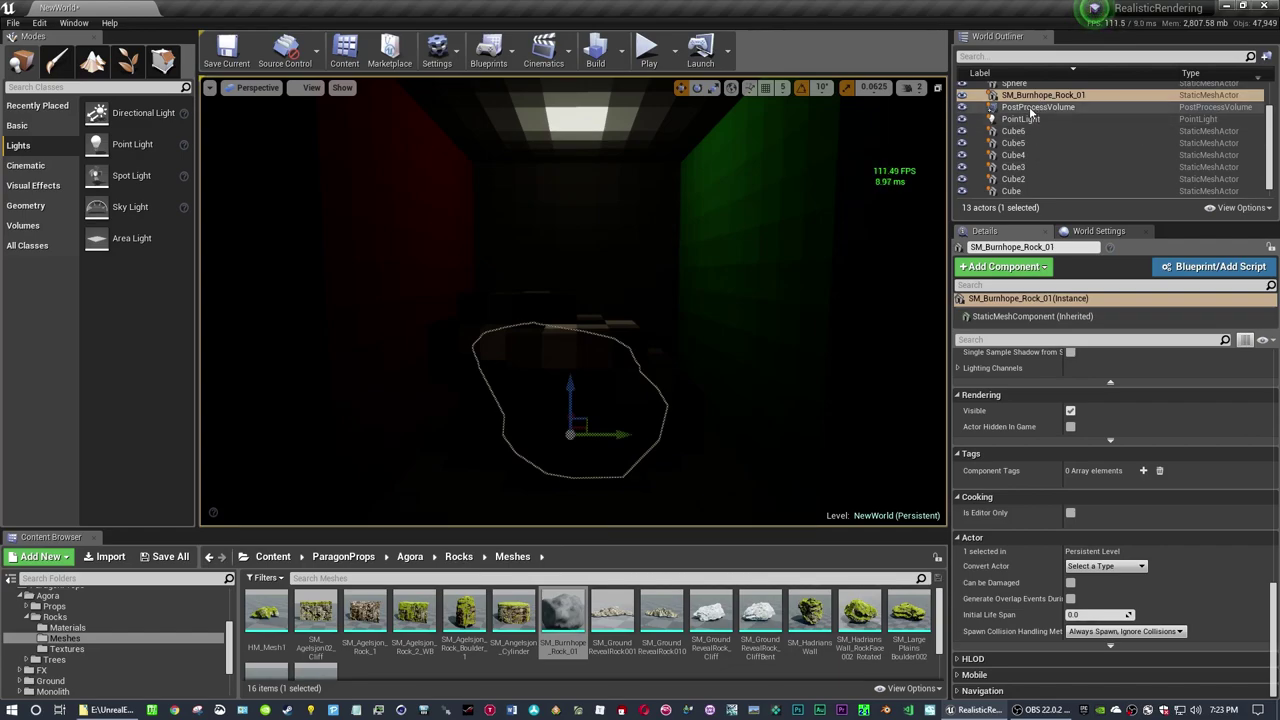
Look through the PostProcessVolume's VXGI settings, the placeable volume types and the PointLight's properties.
left_click(1038, 107)
scroll(1022, 509, "down", 3)
scroll(1022, 509, "down", 4)
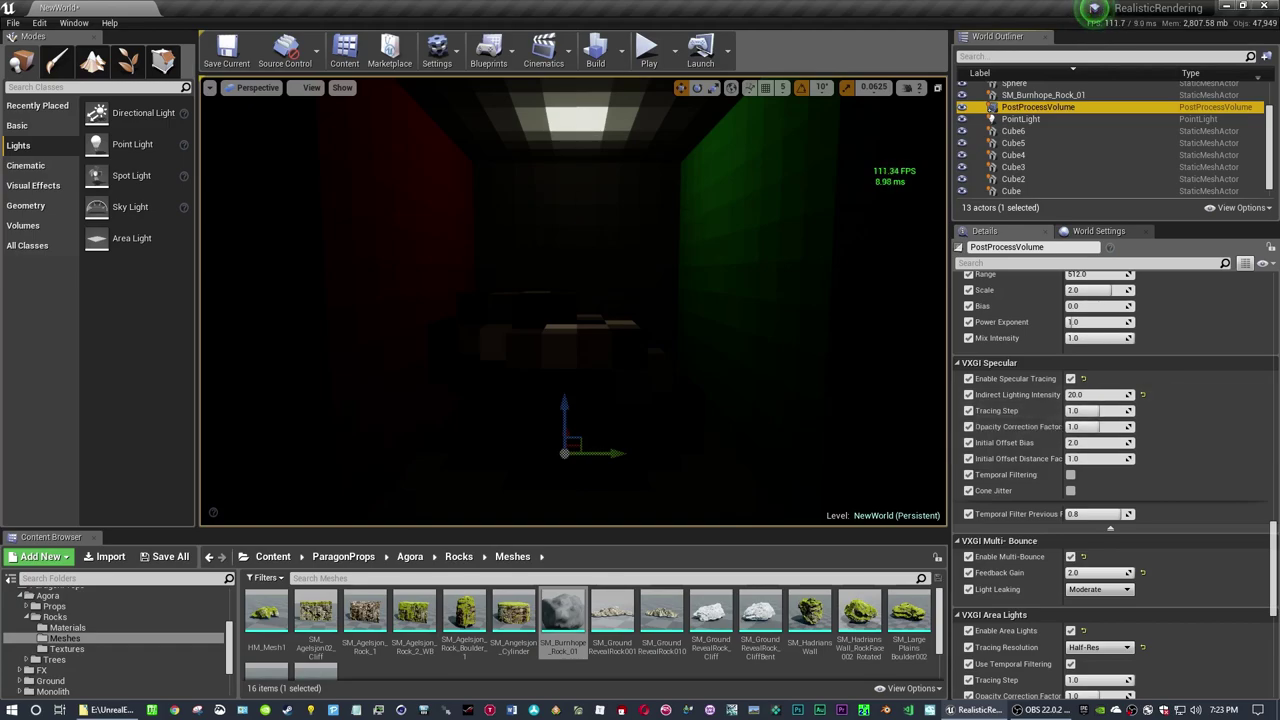
left_click(42, 227)
scroll(138, 450, "down", 5)
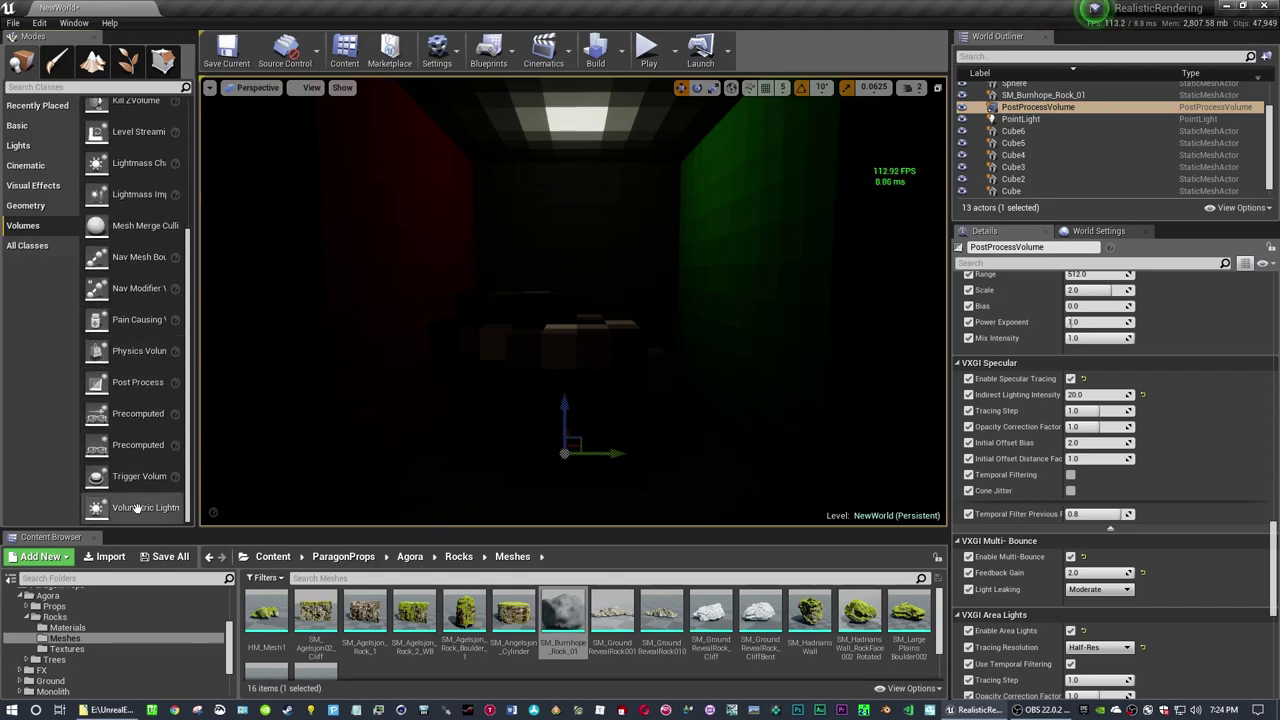
scroll(136, 390, "up", 5)
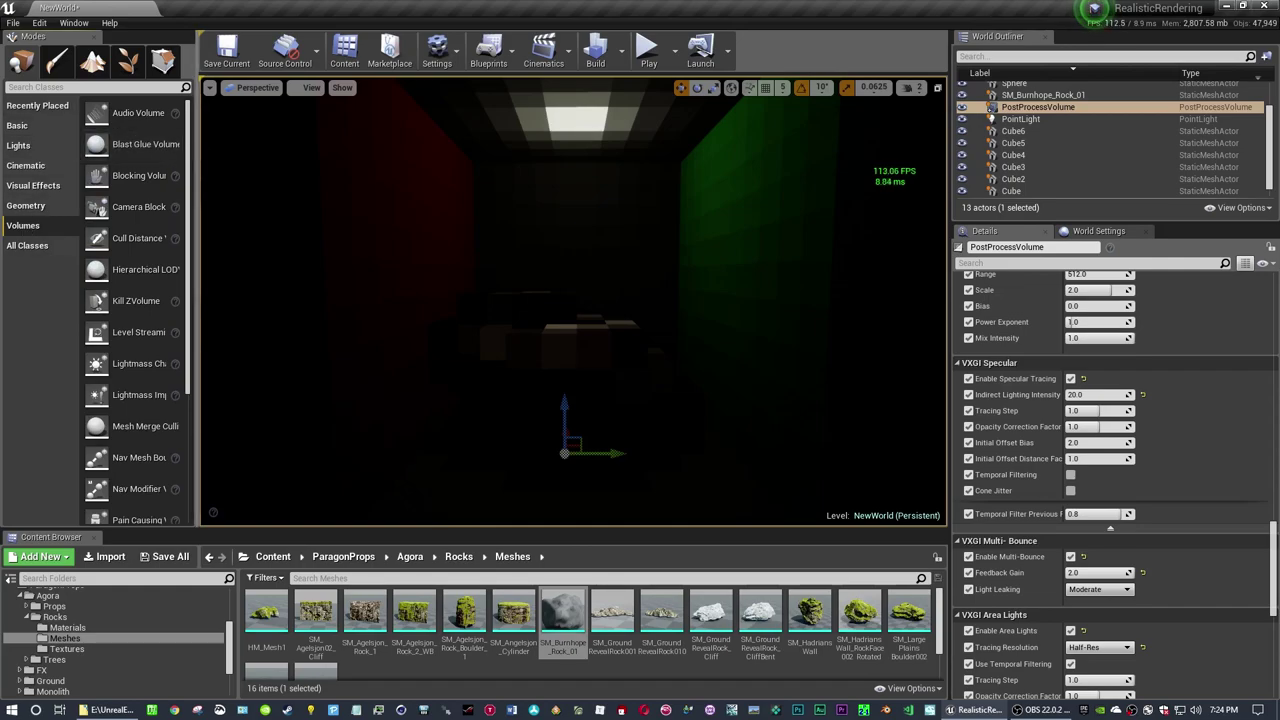
left_click(1045, 120)
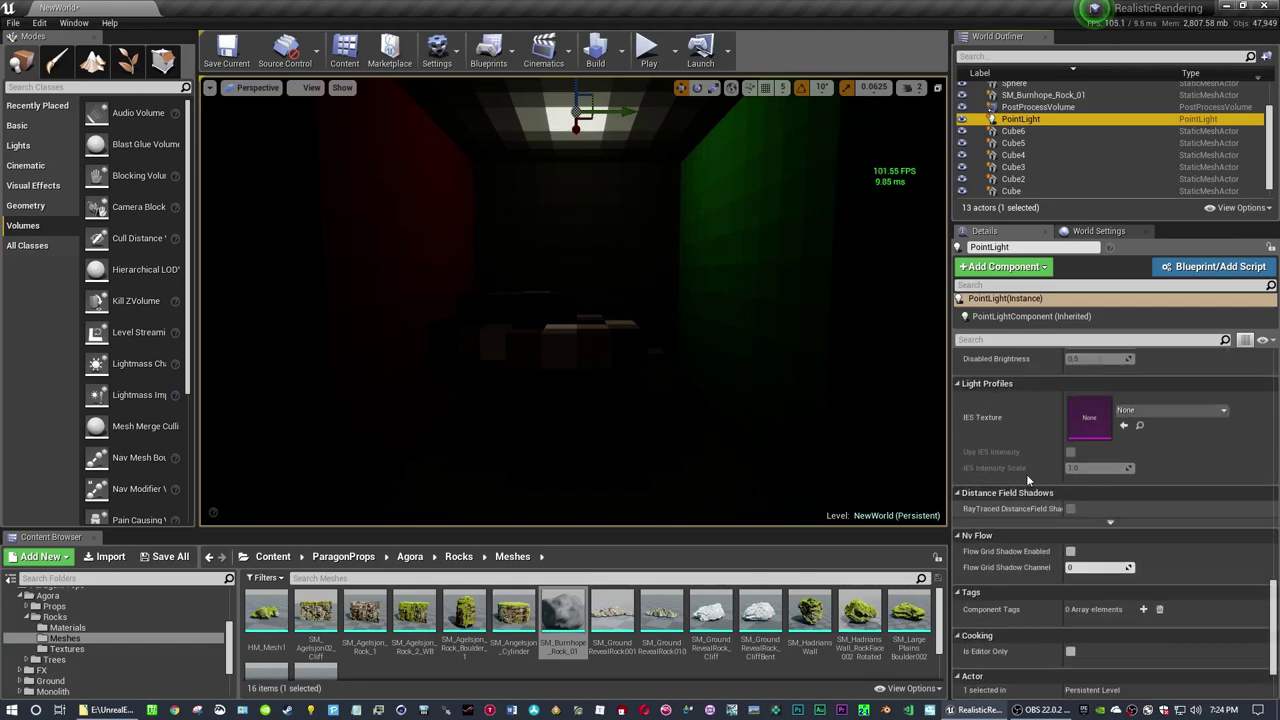
Set the VXGI diffuse Tracing Step to 1.0 in the PostProcessVolume and return the viewport to Lit mode.
left_click(1017, 107)
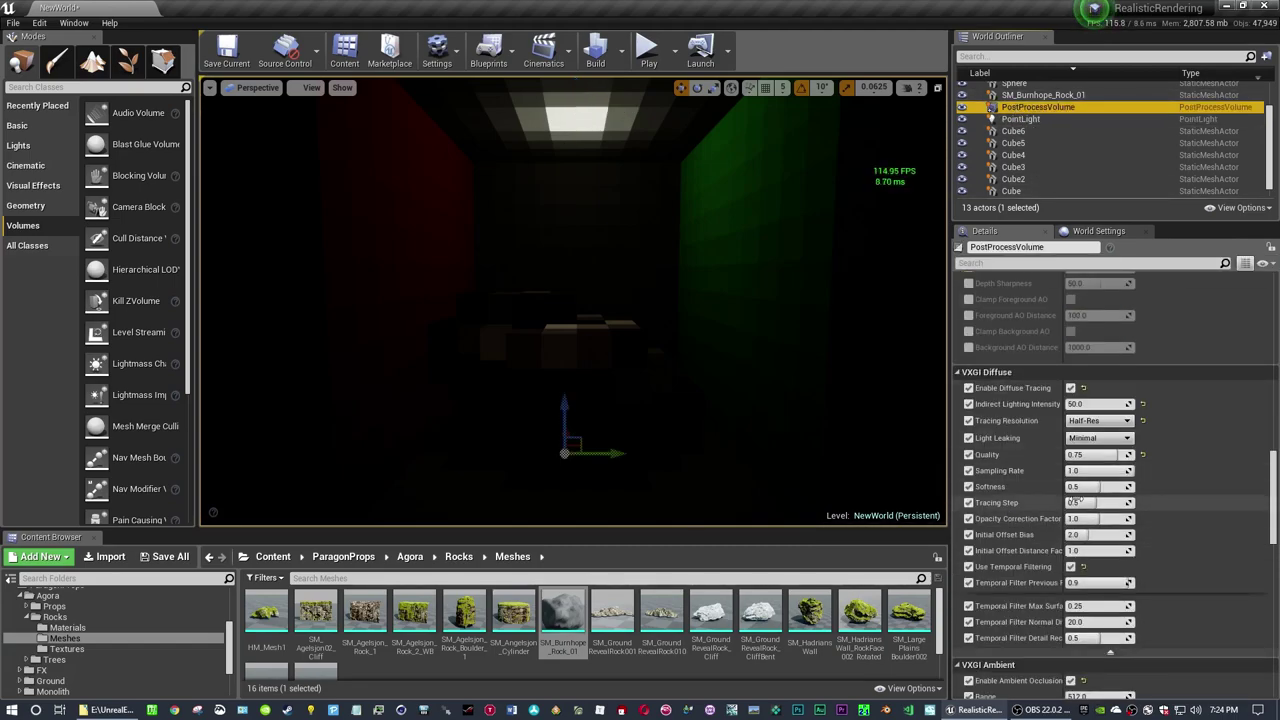
left_click(1093, 502)
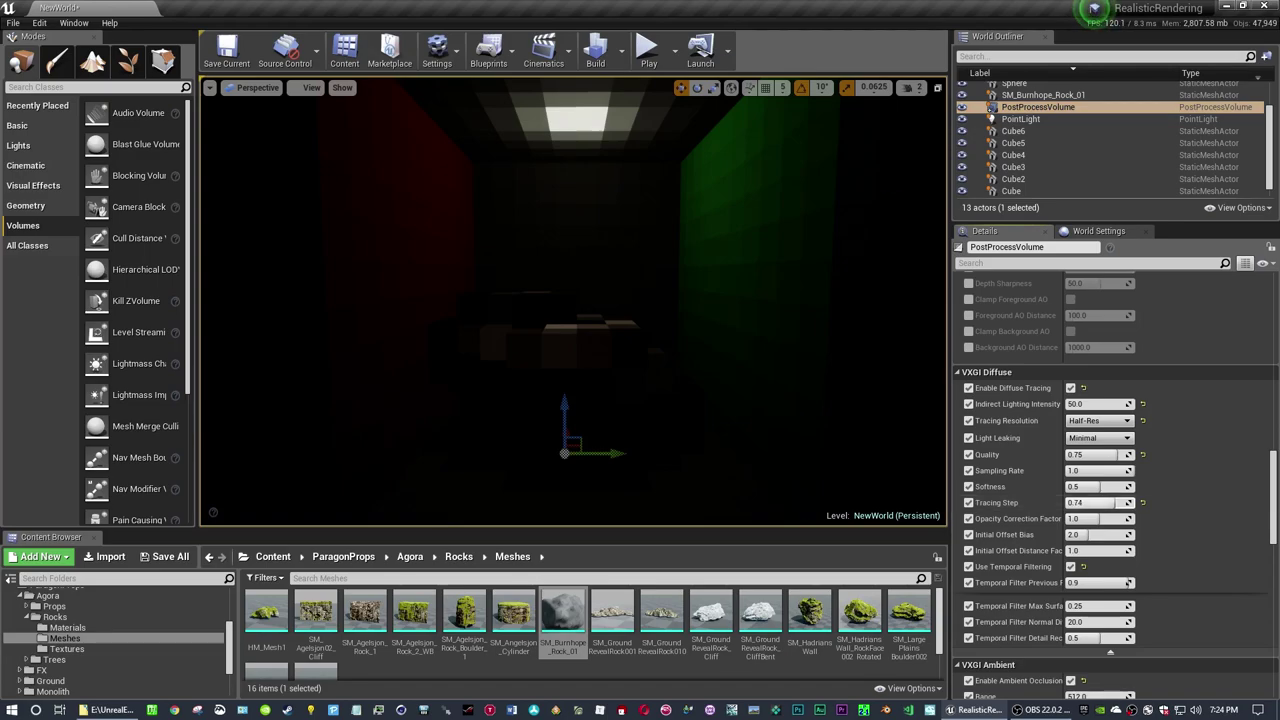
left_click(311, 87)
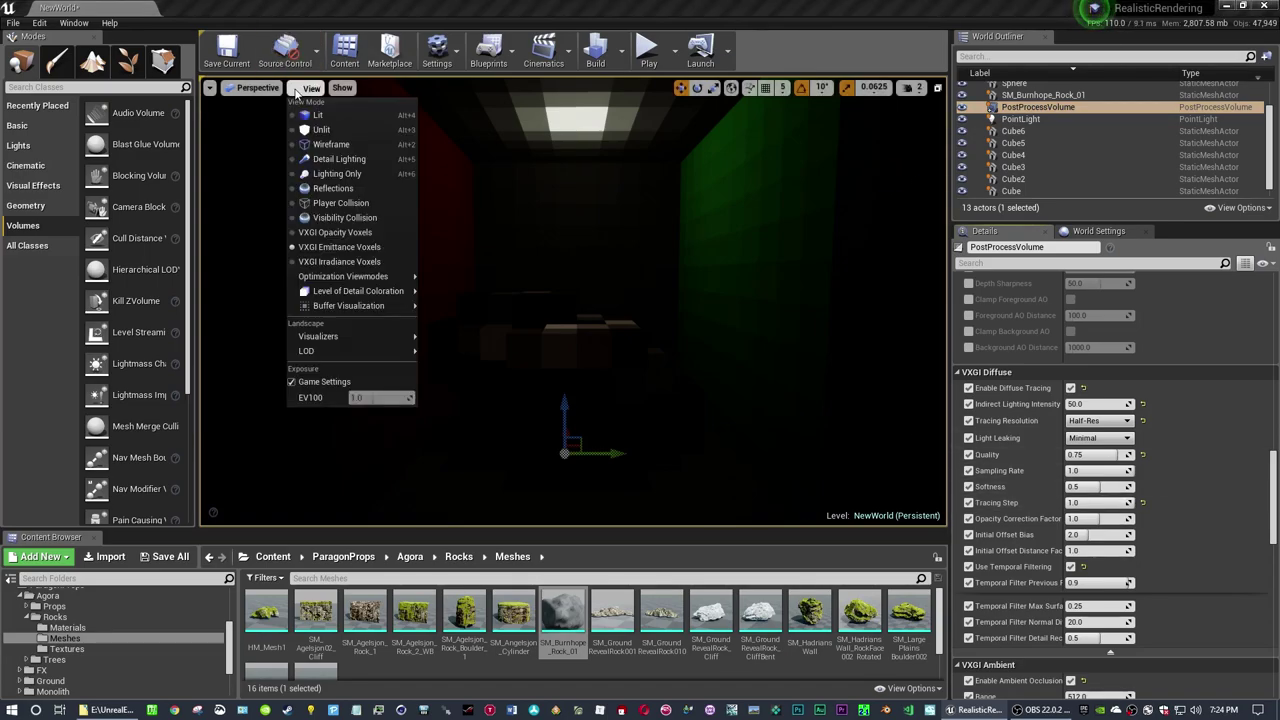
left_click(319, 117)
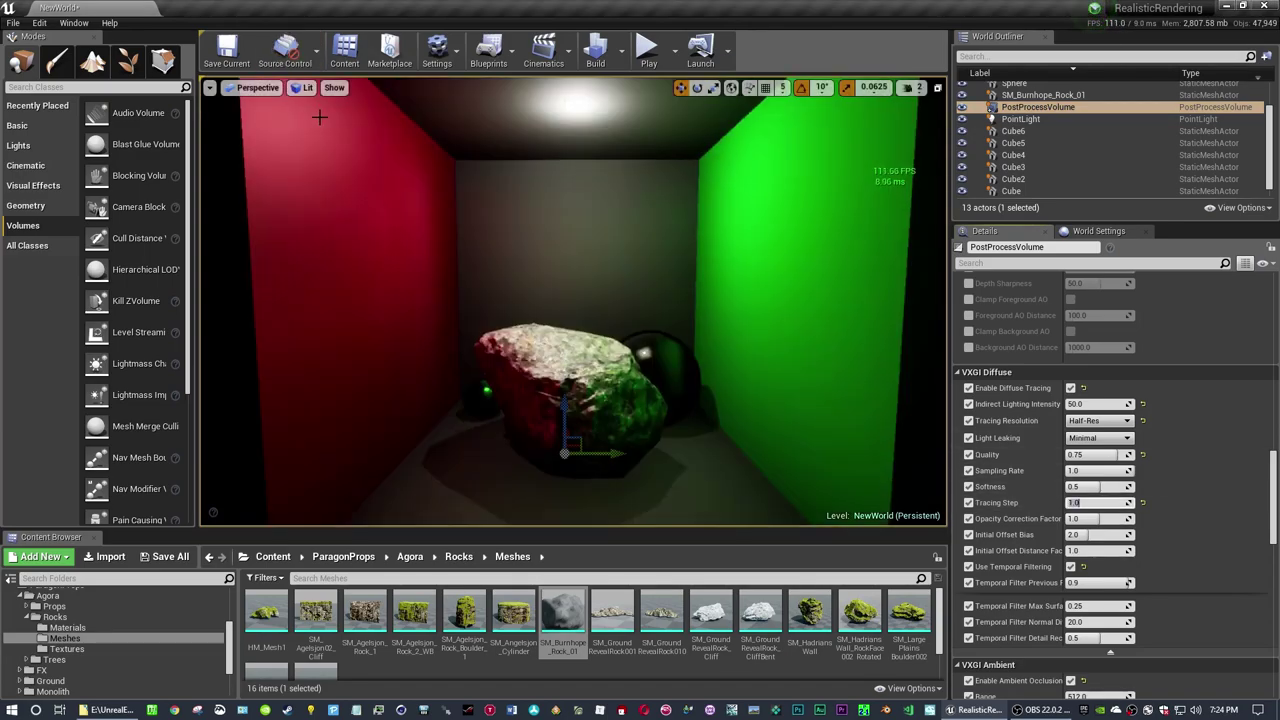
Shift the rock down toward the red wall, then delete SM_Burnhope_Rock_01 from the level.
left_click(581, 437)
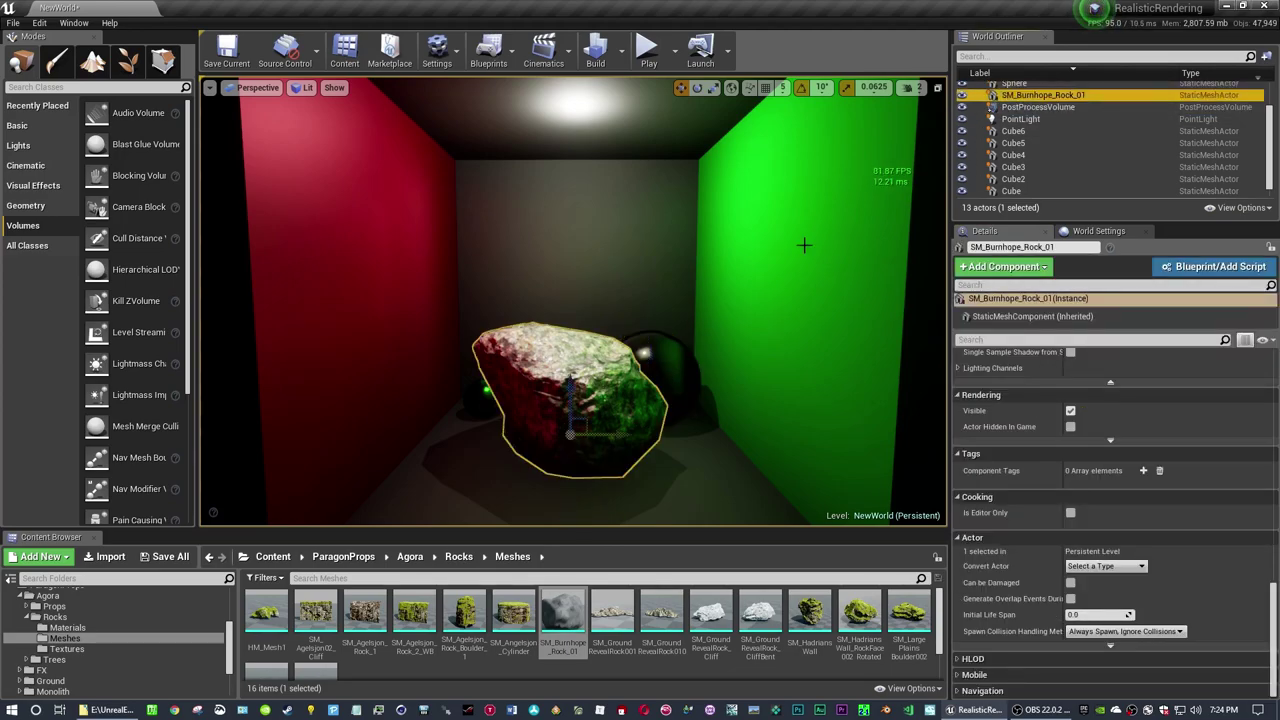
left_click_drag(567, 393, 570, 469)
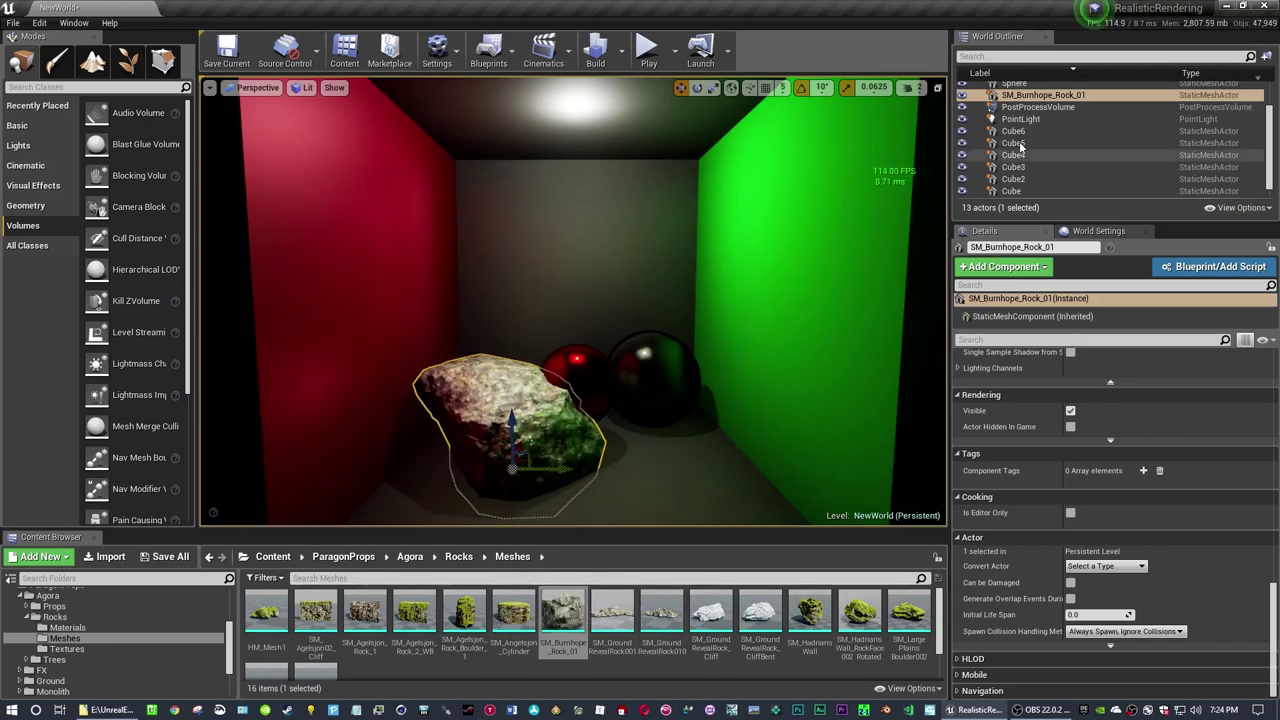
left_click(1025, 107)
key("Delete")
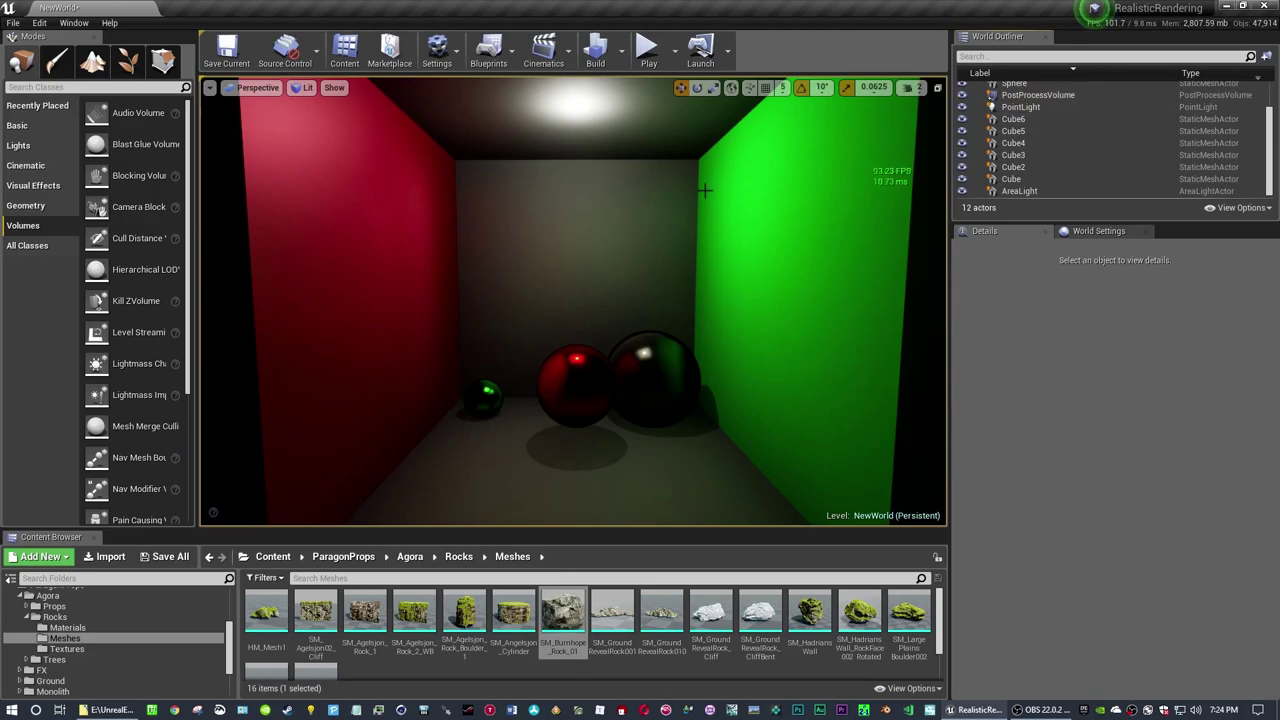
Place a basic cylinder on the floor near the red wall and adjust its position beside the spheres.
left_click(27, 127)
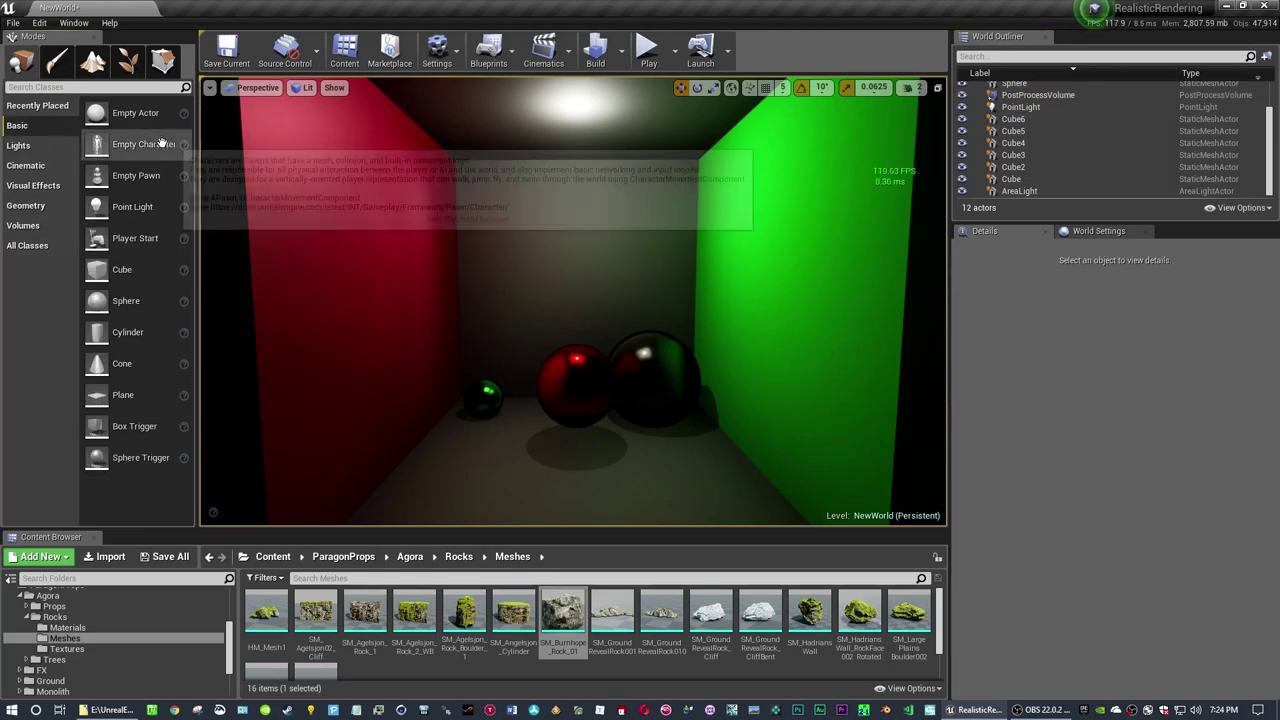
left_click_drag(127, 335, 533, 469)
left_click_drag(476, 405, 472, 373)
Apply the Metal_CyberCube material from GTFreeMaterials to the cylinder and shift it closer to the red wall.
scroll(62, 682, "down", 3)
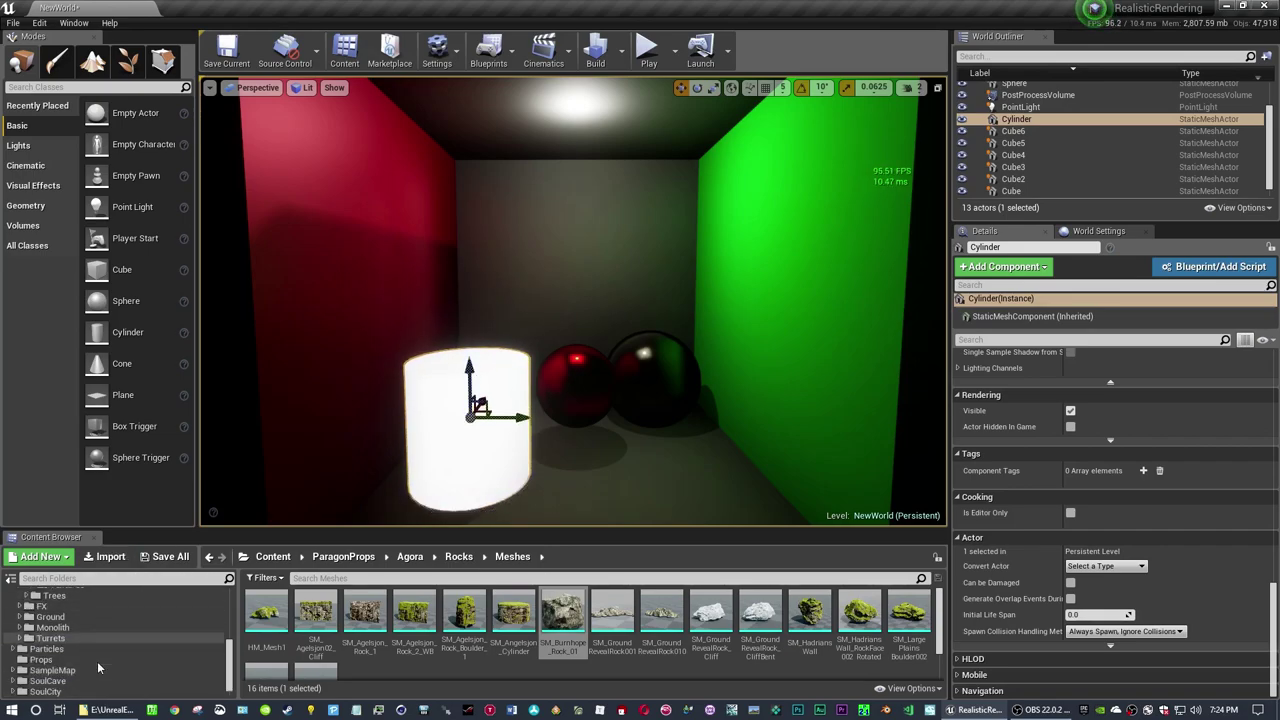
scroll(73, 670, "up", 3)
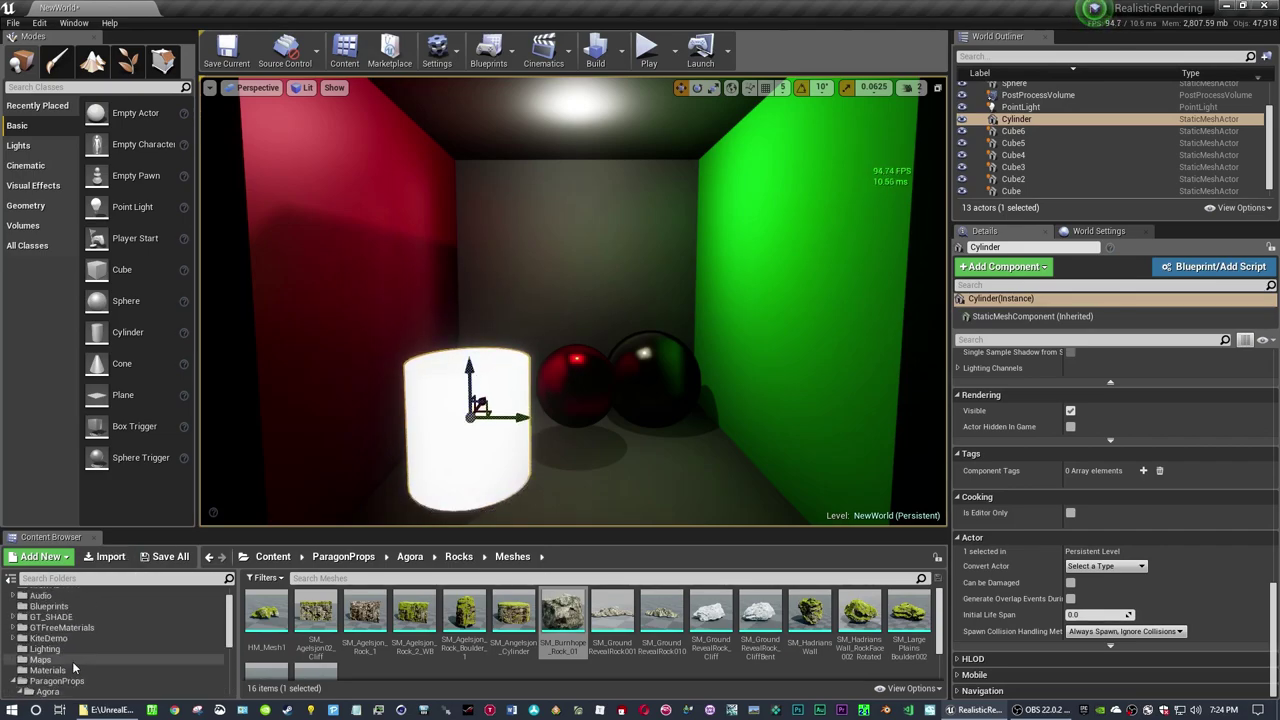
left_click(54, 649)
left_click_drag(365, 605, 443, 411)
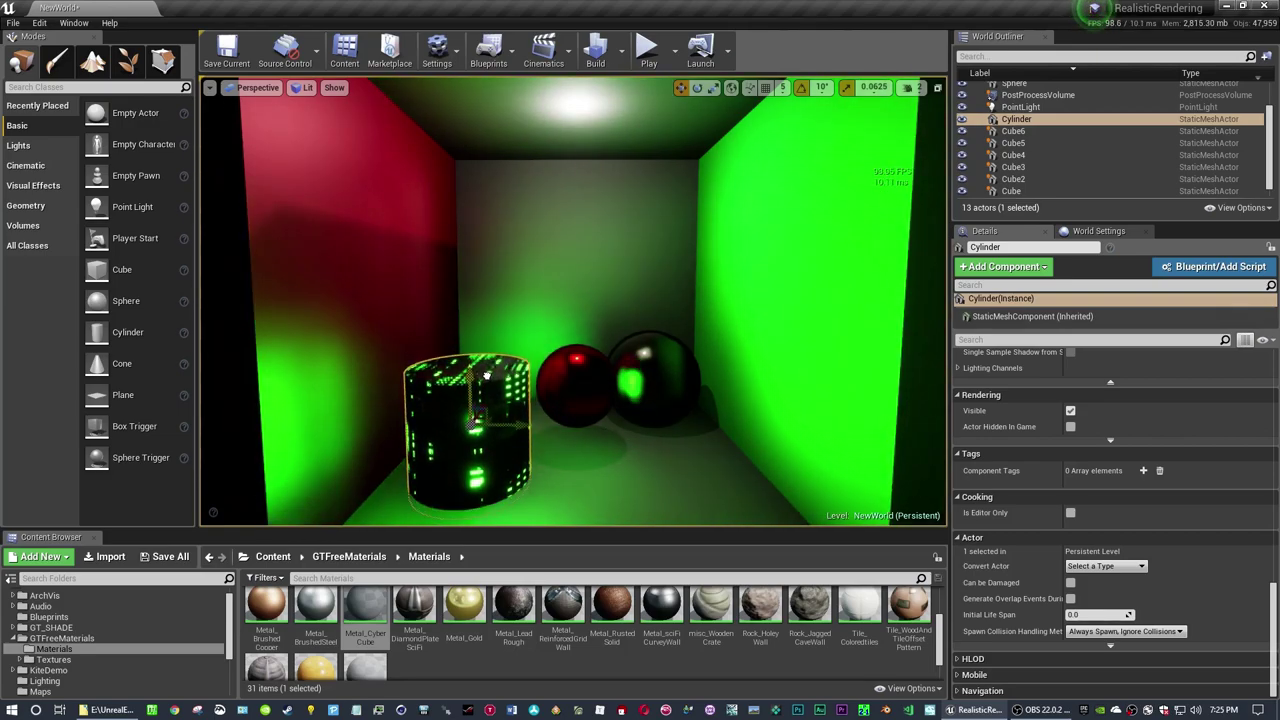
left_click_drag(487, 375, 488, 363)
mouse_move(525, 416)
left_mouse_down()
mouse_move(772, 425)
mouse_move(501, 416)
left_mouse_up()
Switch the viewport to VXGI emittance voxels, nudge the cylinder sideways and raise it.
left_click(306, 88)
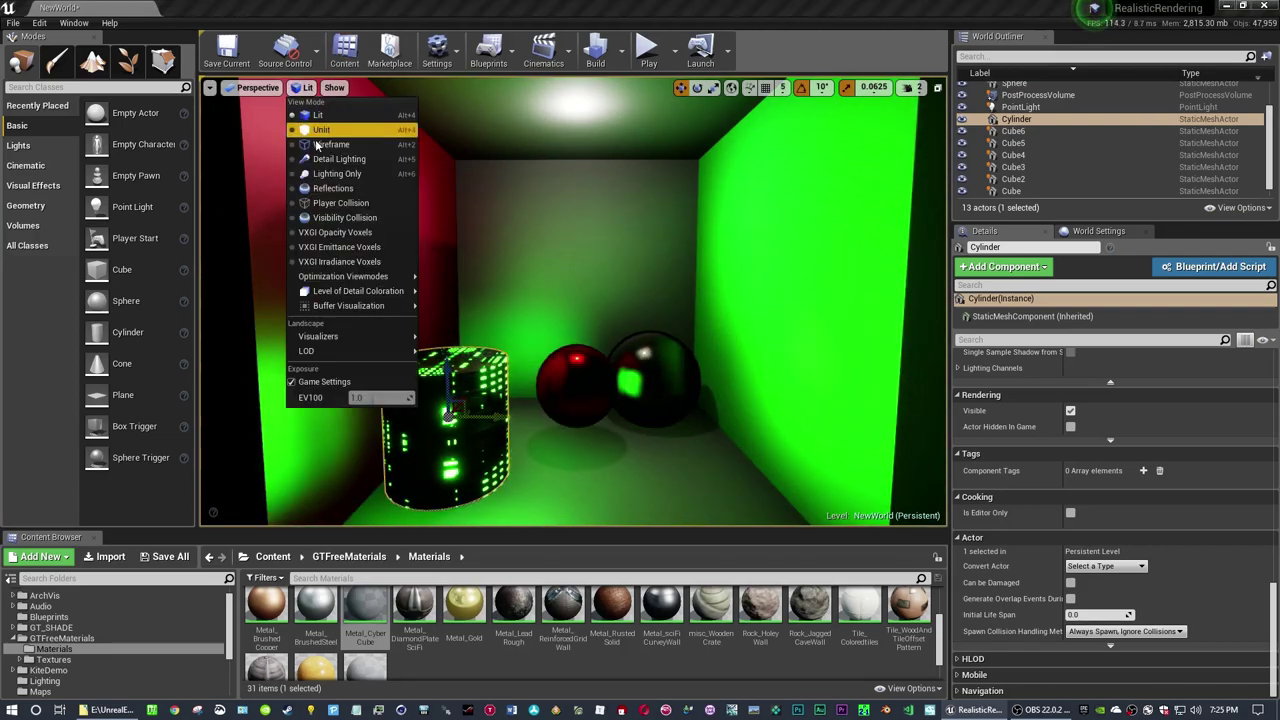
left_click(349, 258)
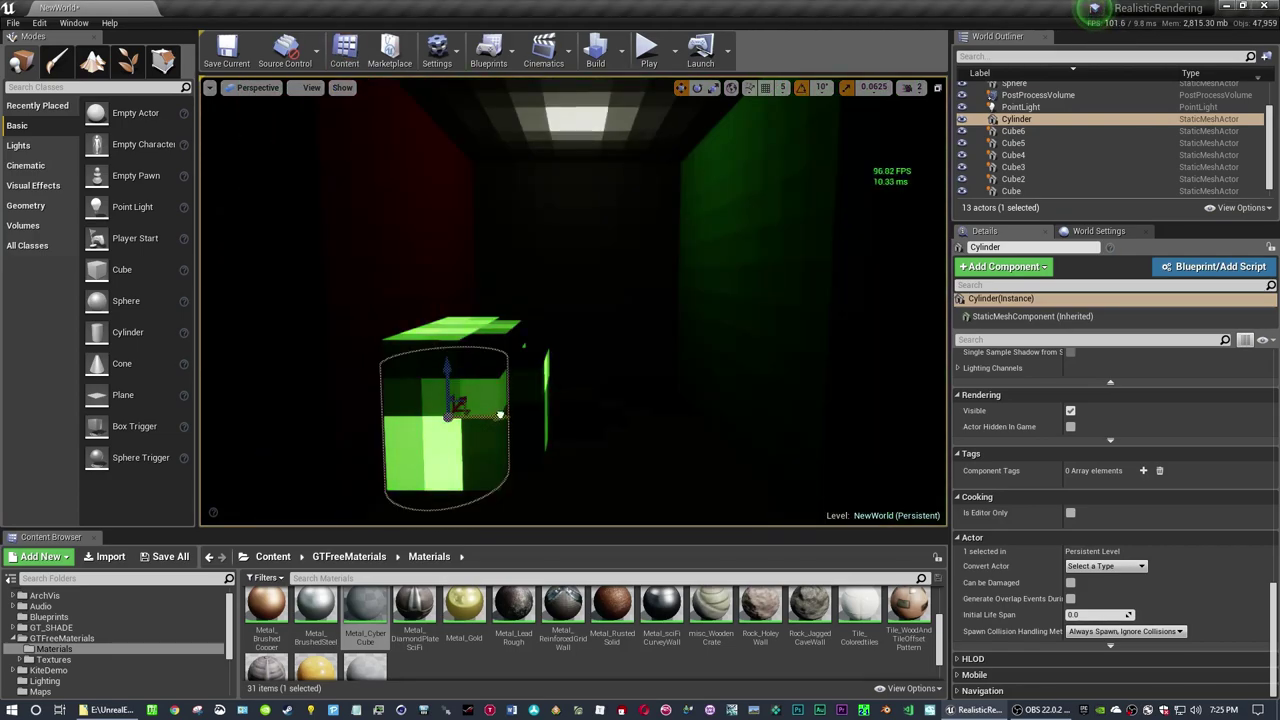
mouse_move(500, 416)
left_mouse_down()
mouse_move(705, 418)
mouse_move(489, 405)
left_mouse_up()
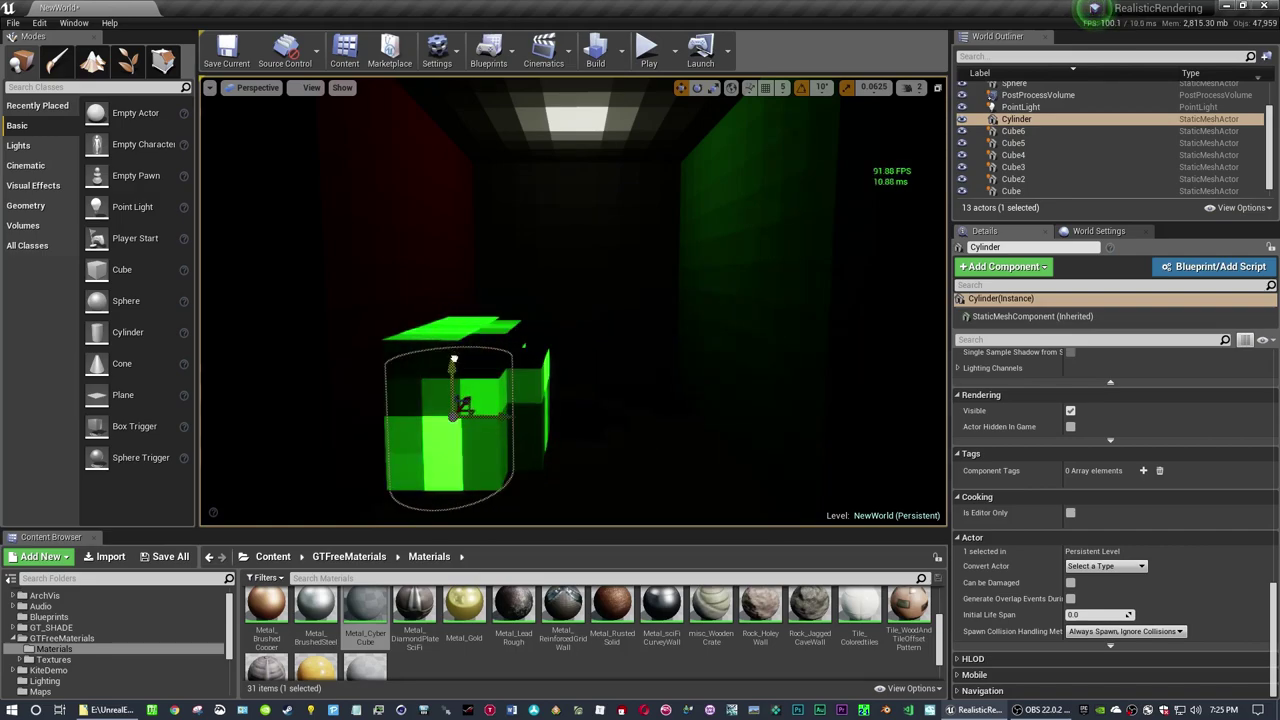
left_click_drag(453, 358, 453, 308)
Return the viewport to Lit mode and move the cylinder forward along the floor beside the red wall.
left_click(311, 88)
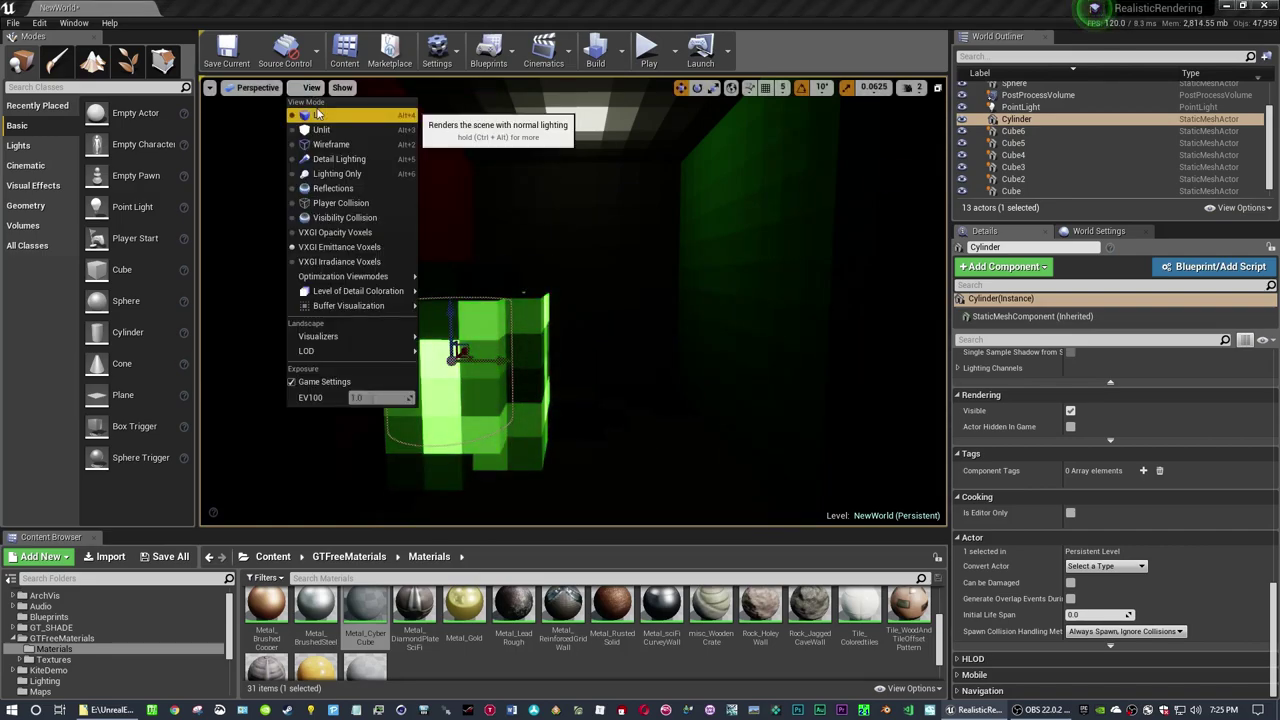
left_click(317, 115)
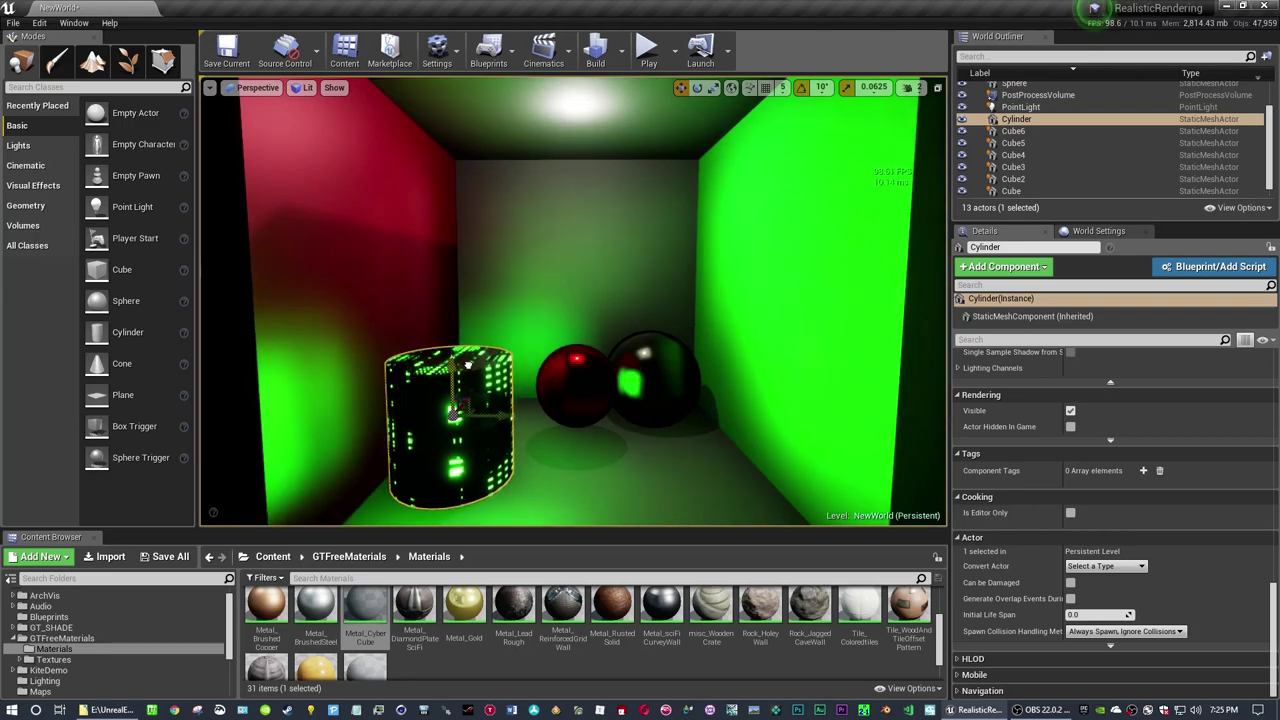
left_click_drag(467, 368, 510, 441)
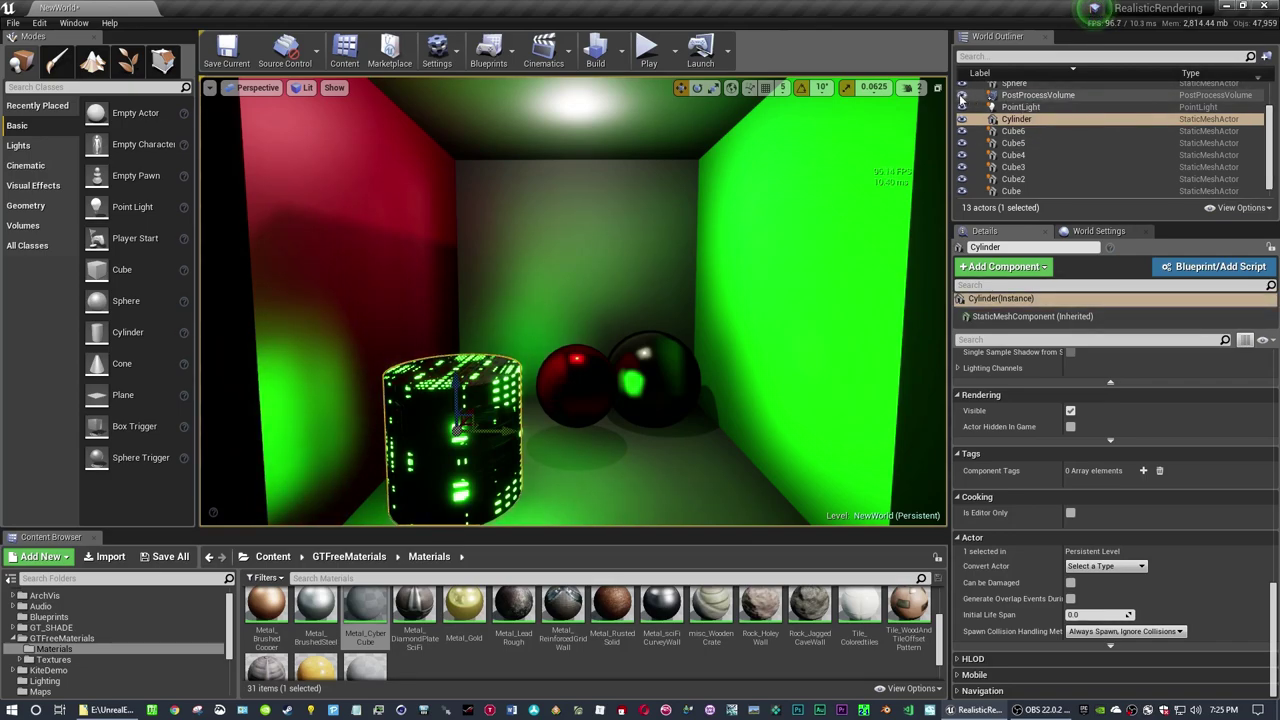
Toggle the PostProcessVolume's Enabled setting off and on repeatedly to compare the lighting, leaving it enabled.
left_click(1028, 96)
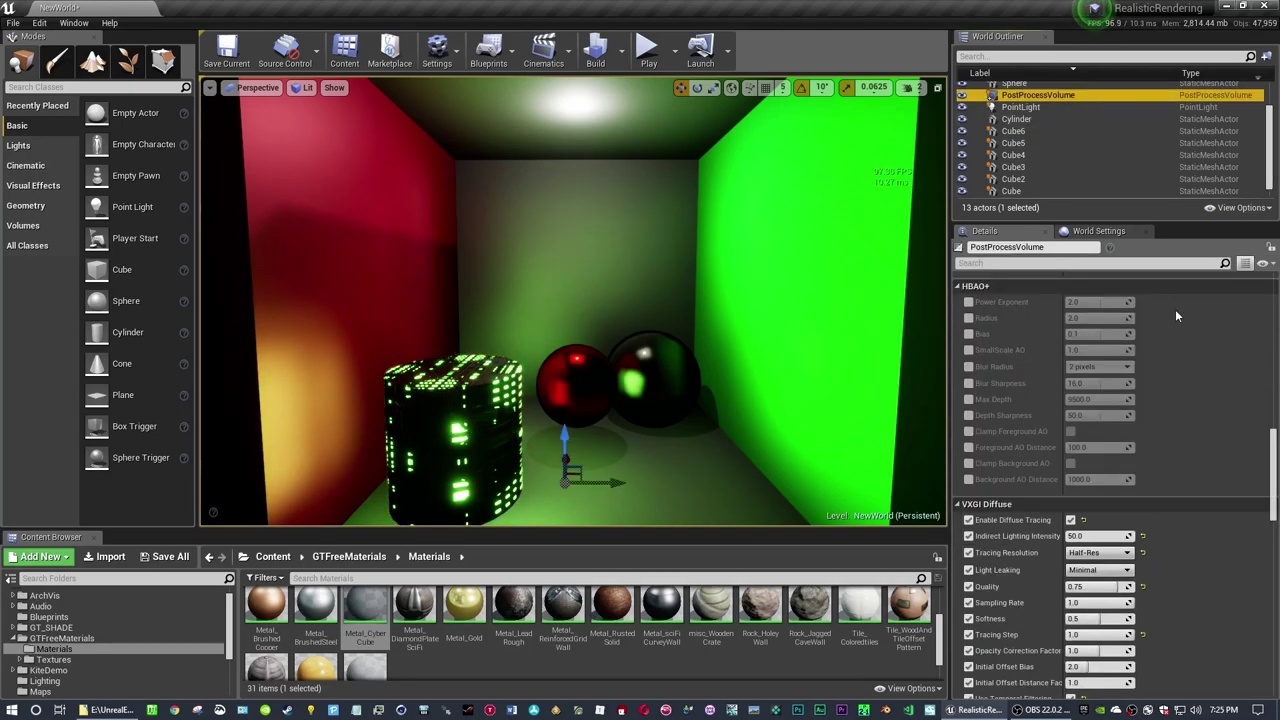
scroll(1120, 473, "down", 10)
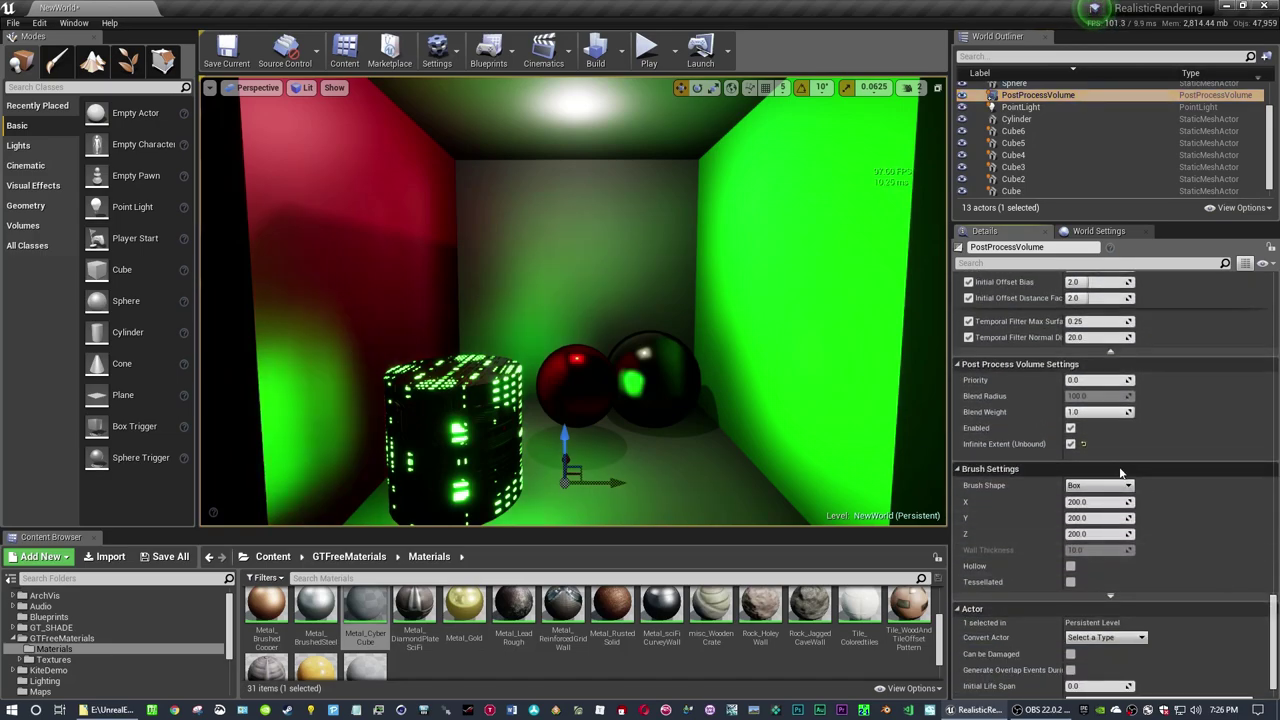
left_click(1070, 429)
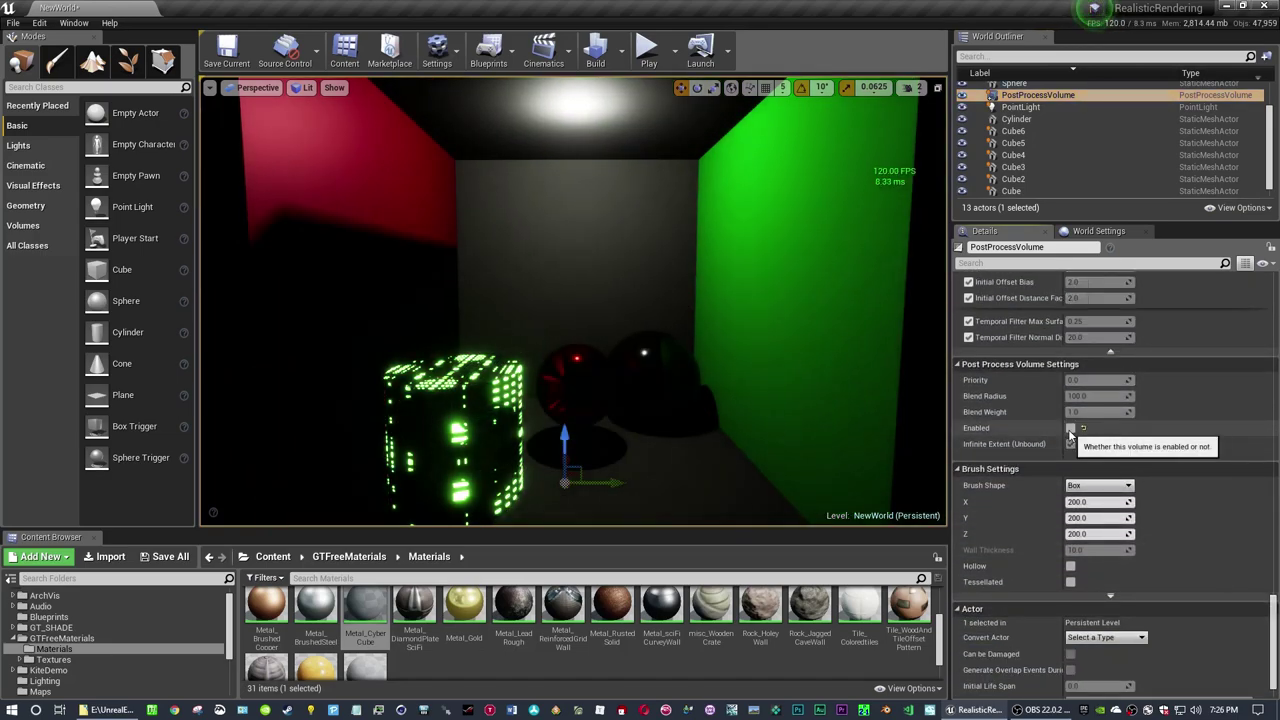
left_click(1070, 429)
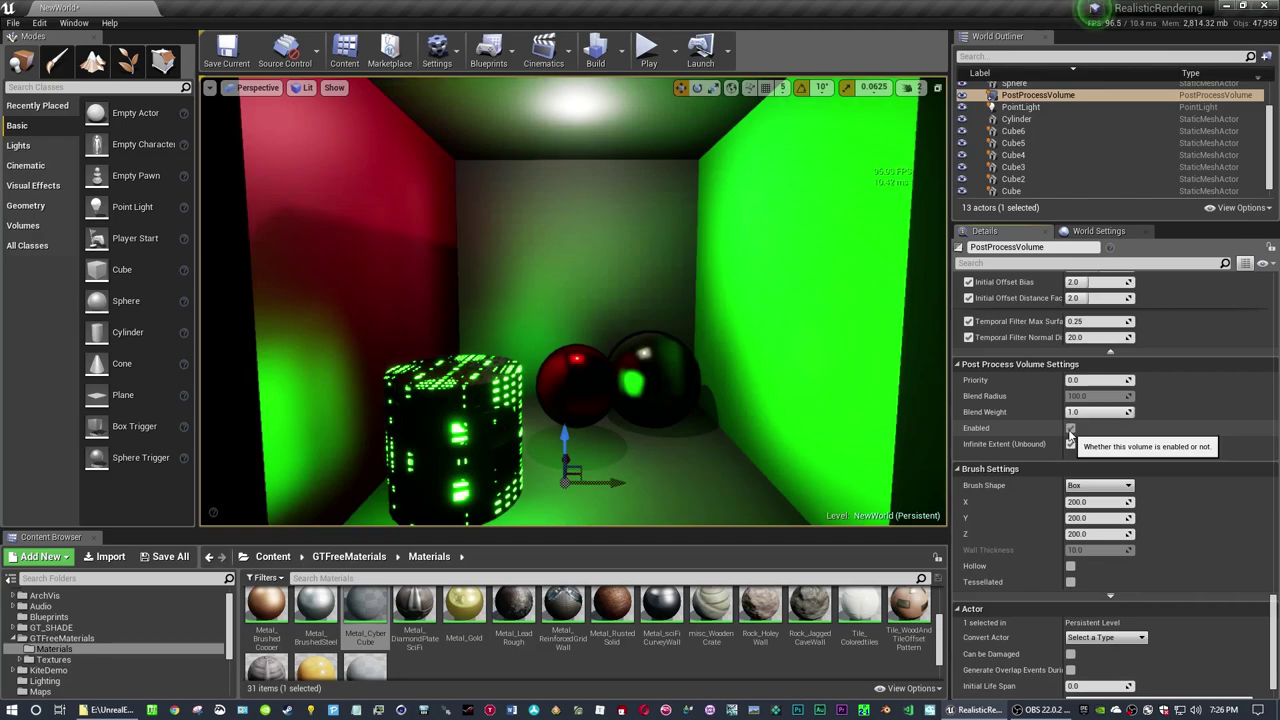
left_click(1070, 429)
left_click(1070, 429)
left_click(1070, 429)
left_click(1070, 429)
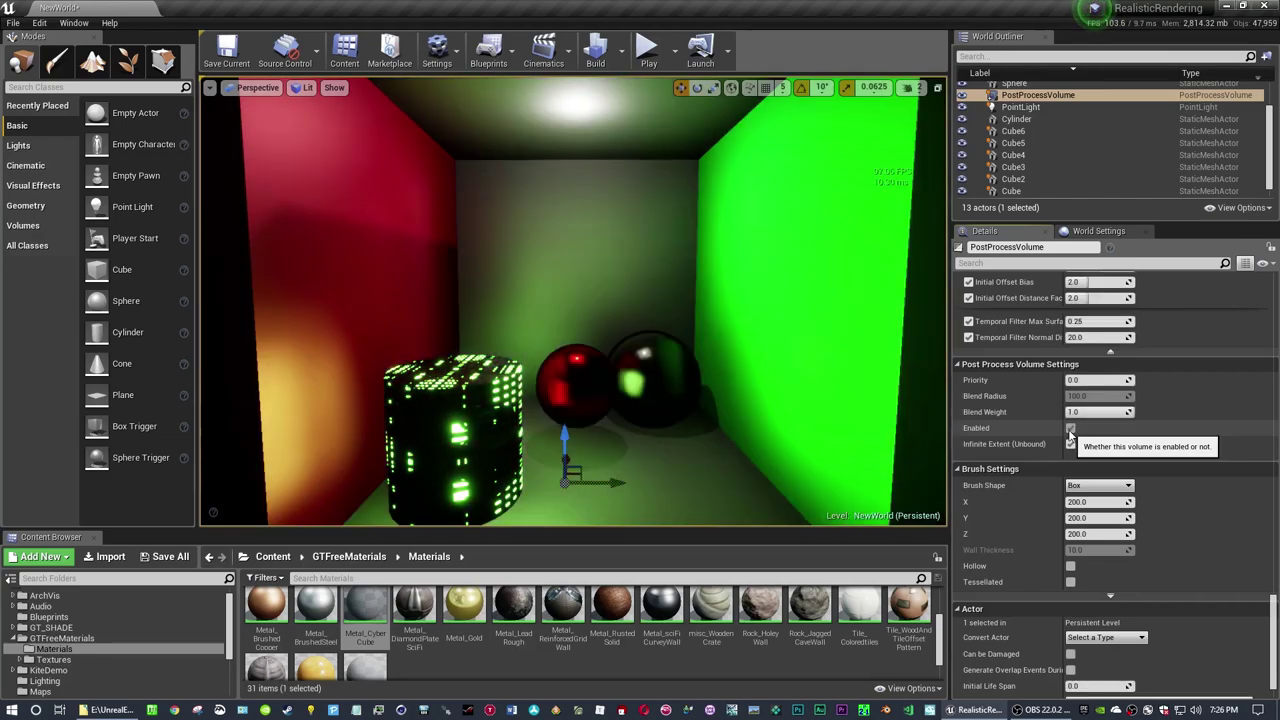
left_click(1070, 429)
left_click(1070, 429)
left_click(1070, 429)
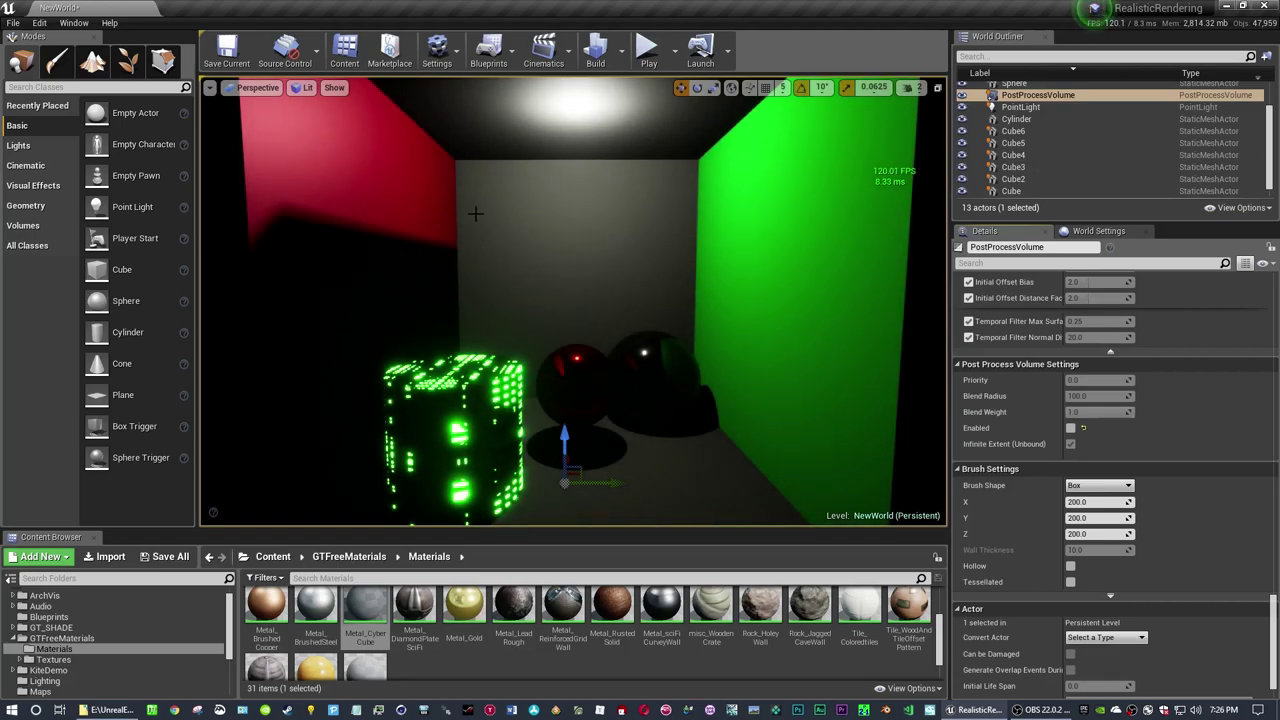
left_click(1070, 429)
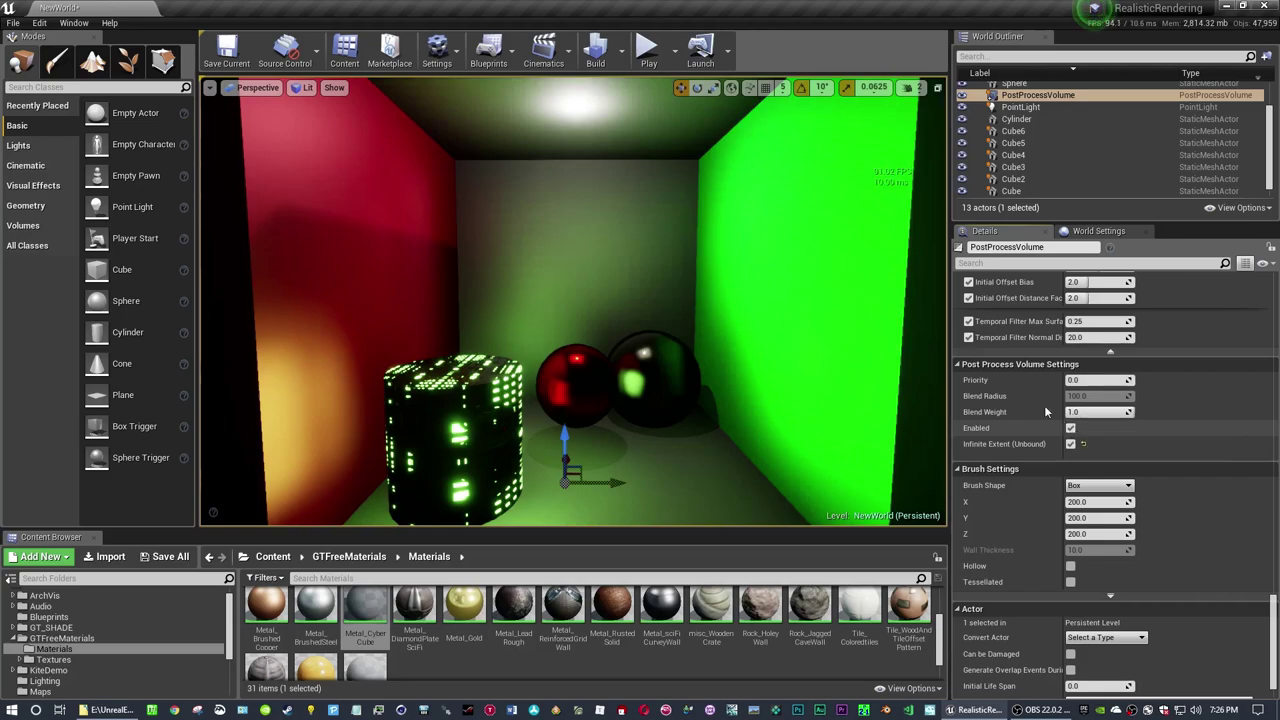